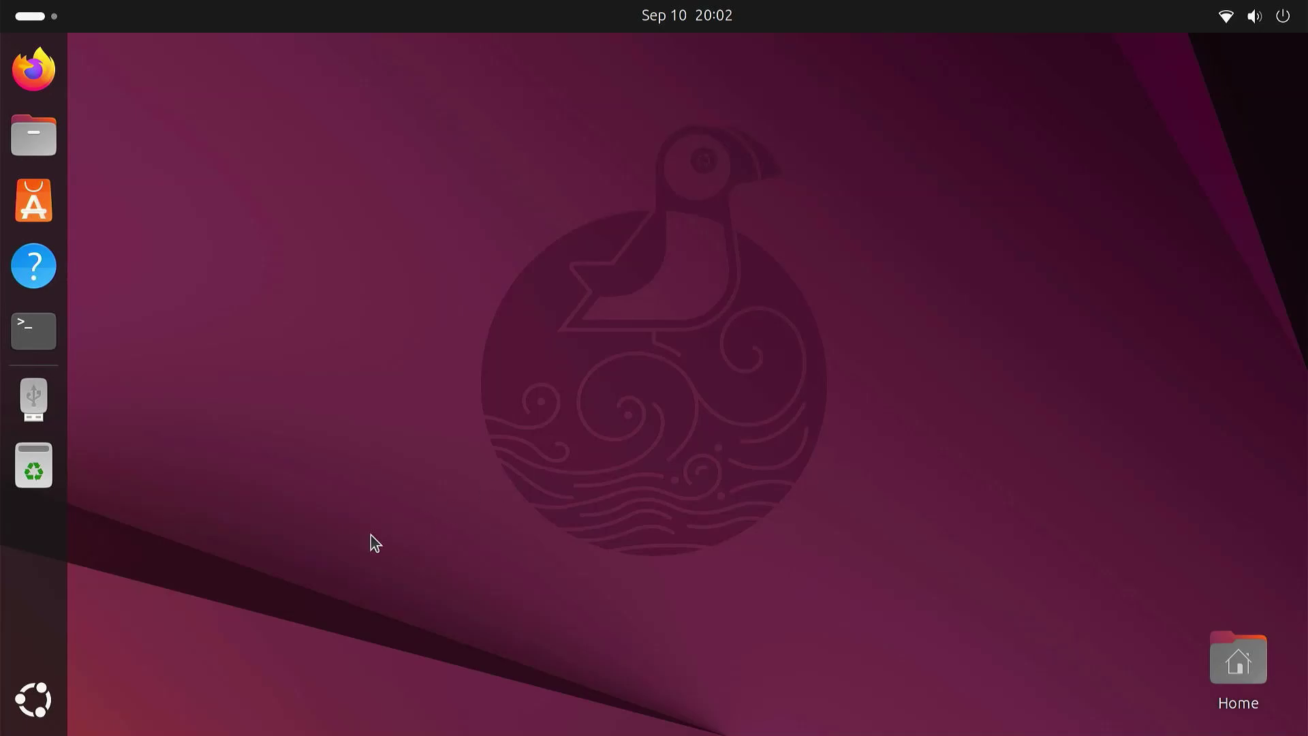
# Step: Launch Android TV in Waydroid, read the OS version under Settings > System > About, and return to Apps
pyautogui.click(48, 698)
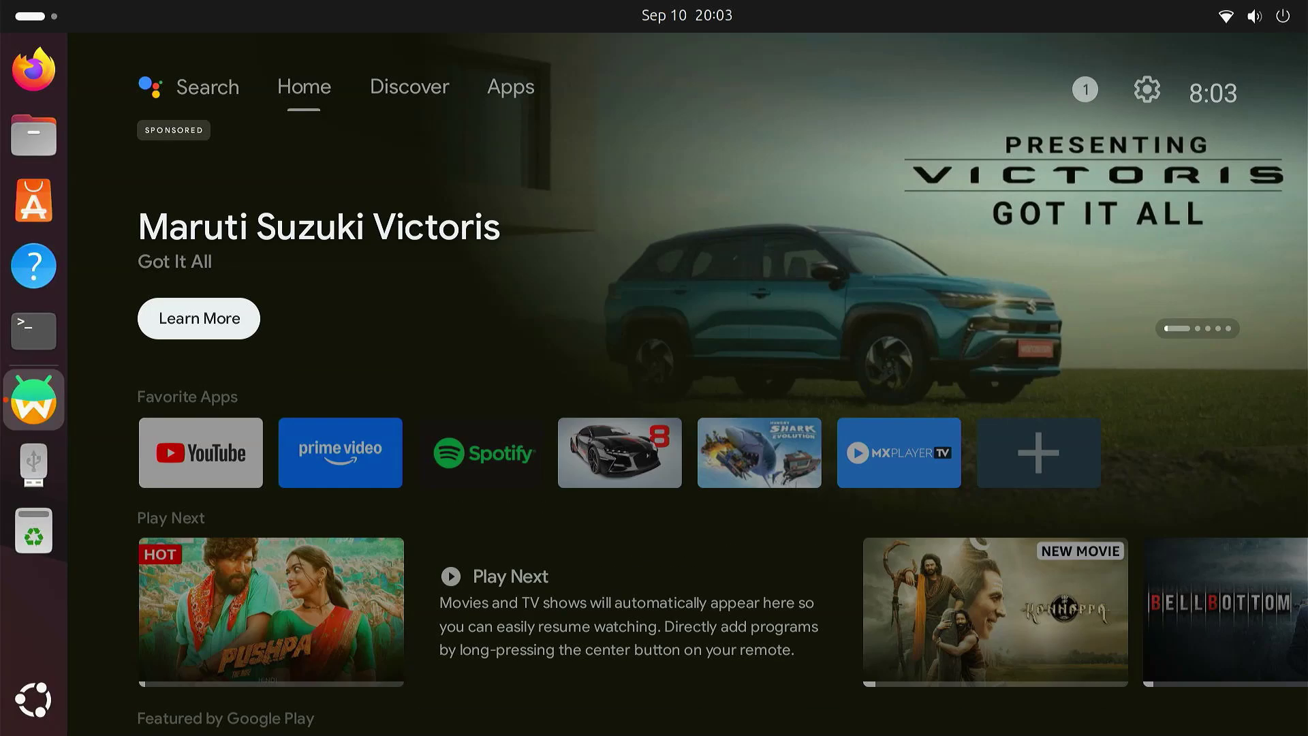
pyautogui.press('Right')
pyautogui.press('Right')
pyautogui.press('Right')
pyautogui.press('Right')
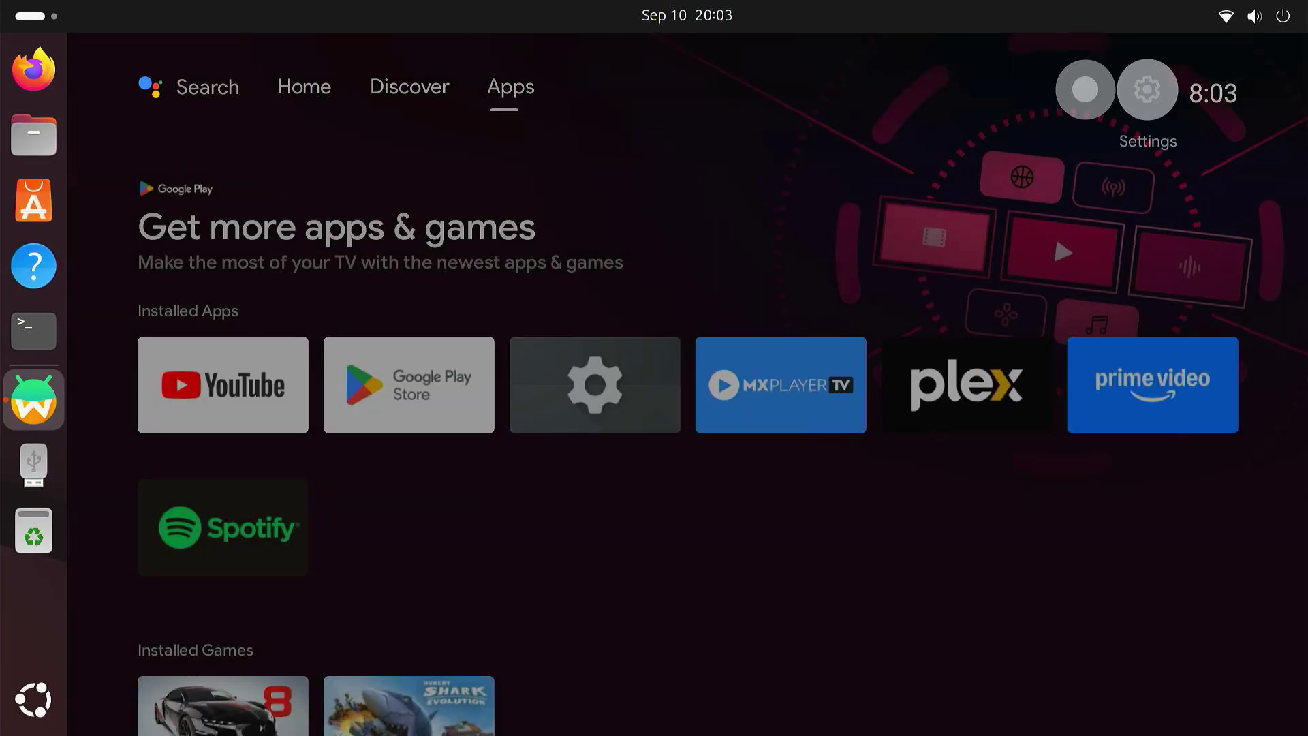
pyautogui.press('Return')
pyautogui.press('Down')
pyautogui.press('Down')
pyautogui.press('Down')
pyautogui.press('Down')
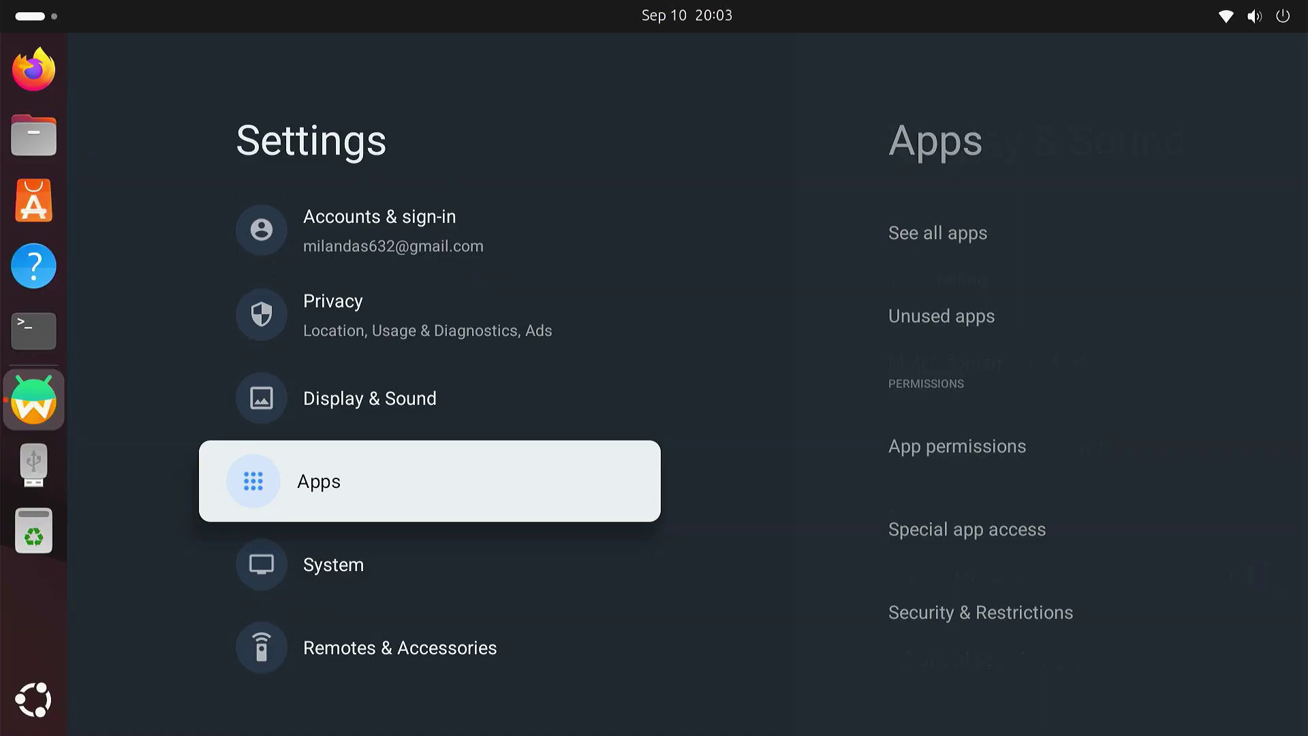
pyautogui.press('Down')
pyautogui.press('Return')
pyautogui.press('Return')
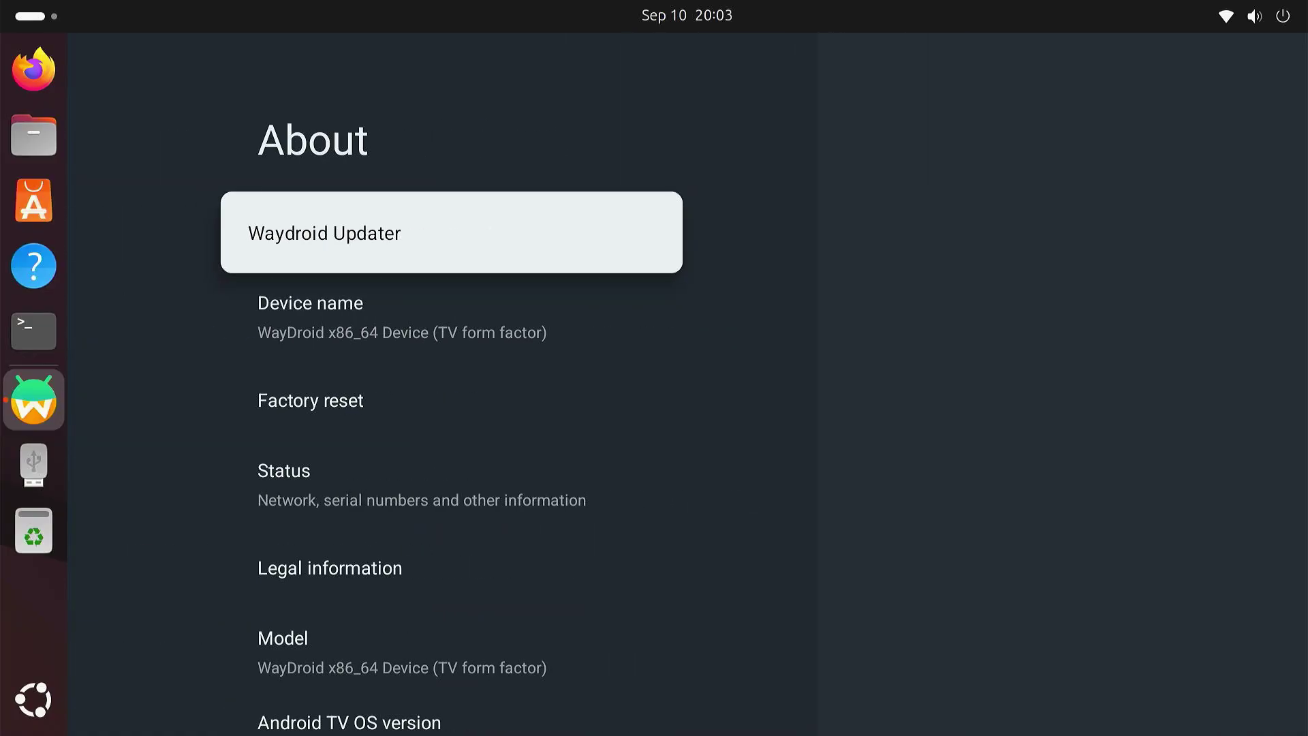
pyautogui.press('Down')
pyautogui.press('Down')
pyautogui.press('Down')
pyautogui.press('Down')
pyautogui.press('Down')
pyautogui.press('Down')
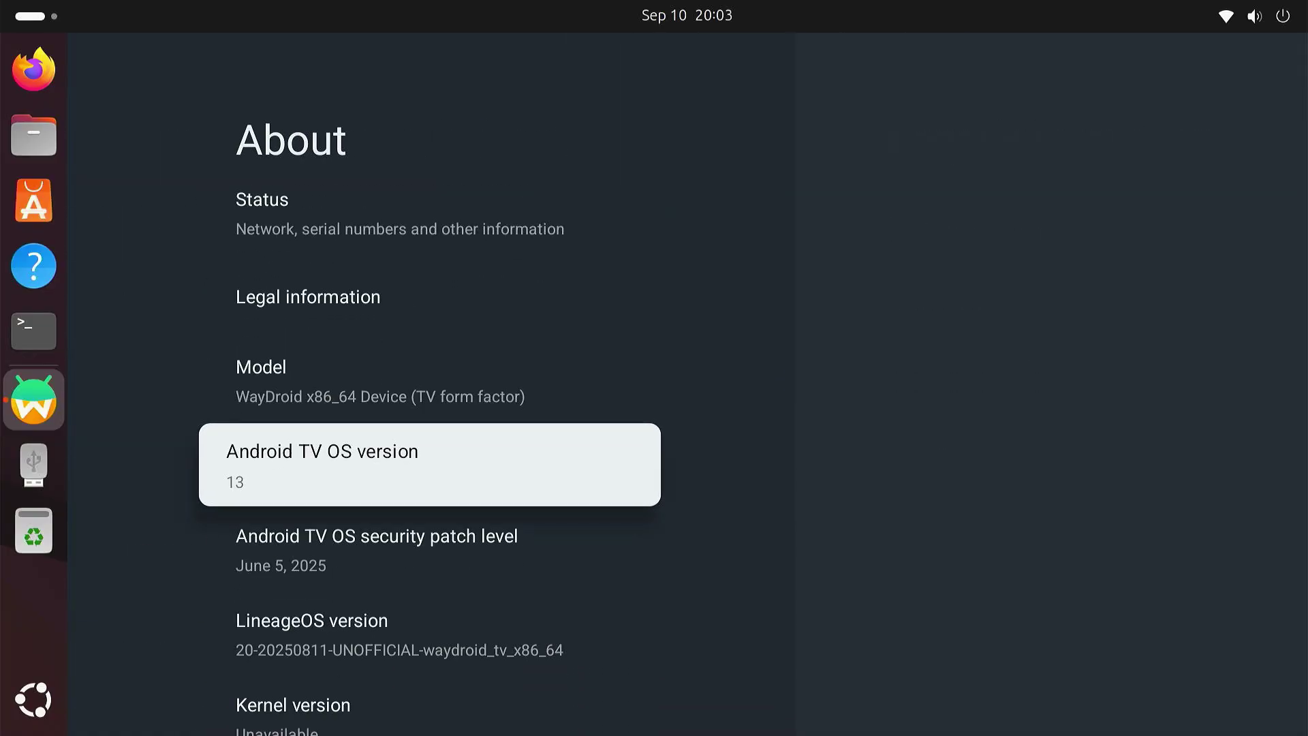
pyautogui.press('Escape')
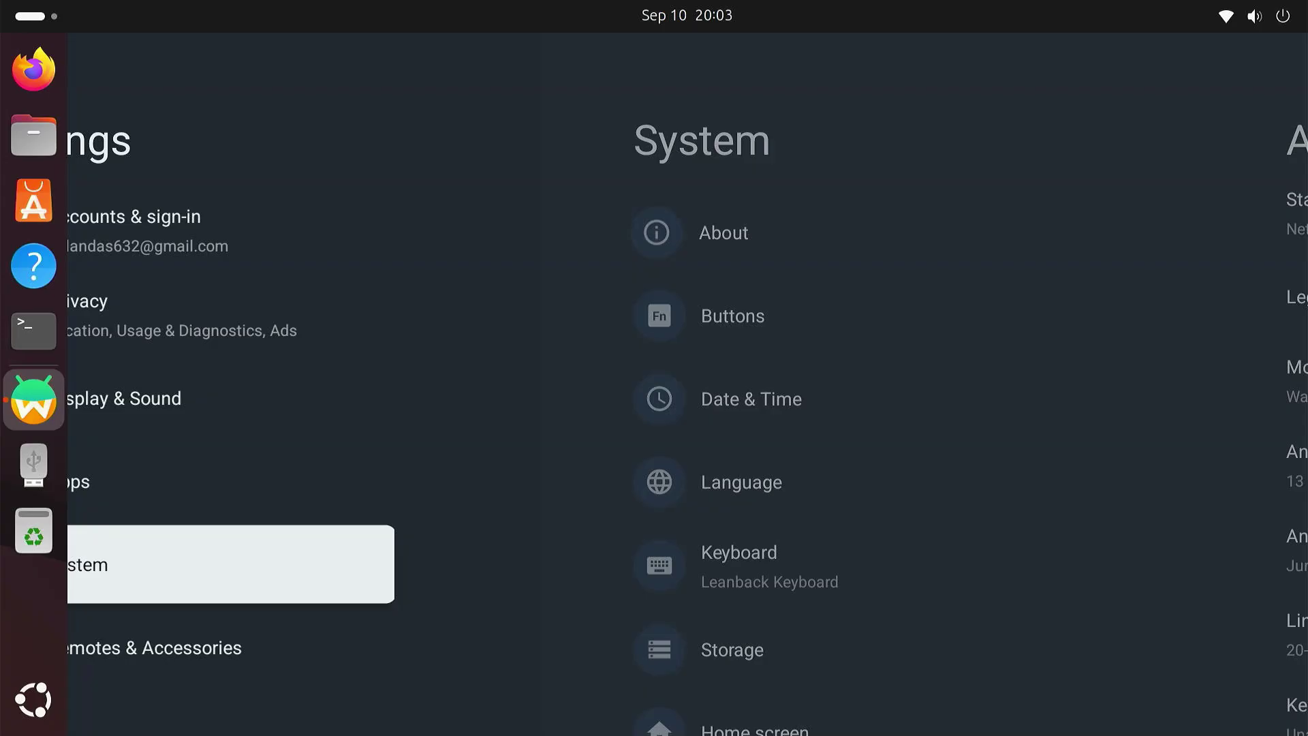
pyautogui.press('Escape')
pyautogui.press('Escape')
pyautogui.press('Down')
pyautogui.press('Down')
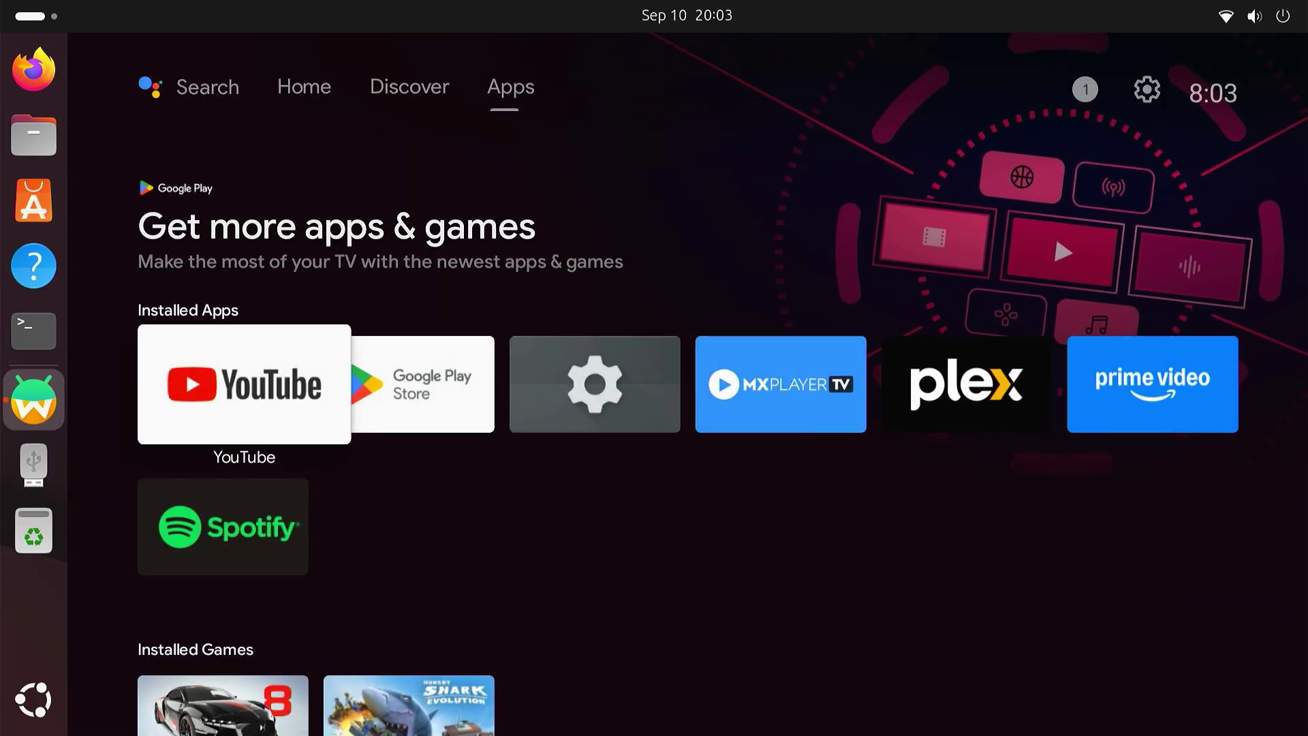
pyautogui.press('Right')
pyautogui.press('Return')
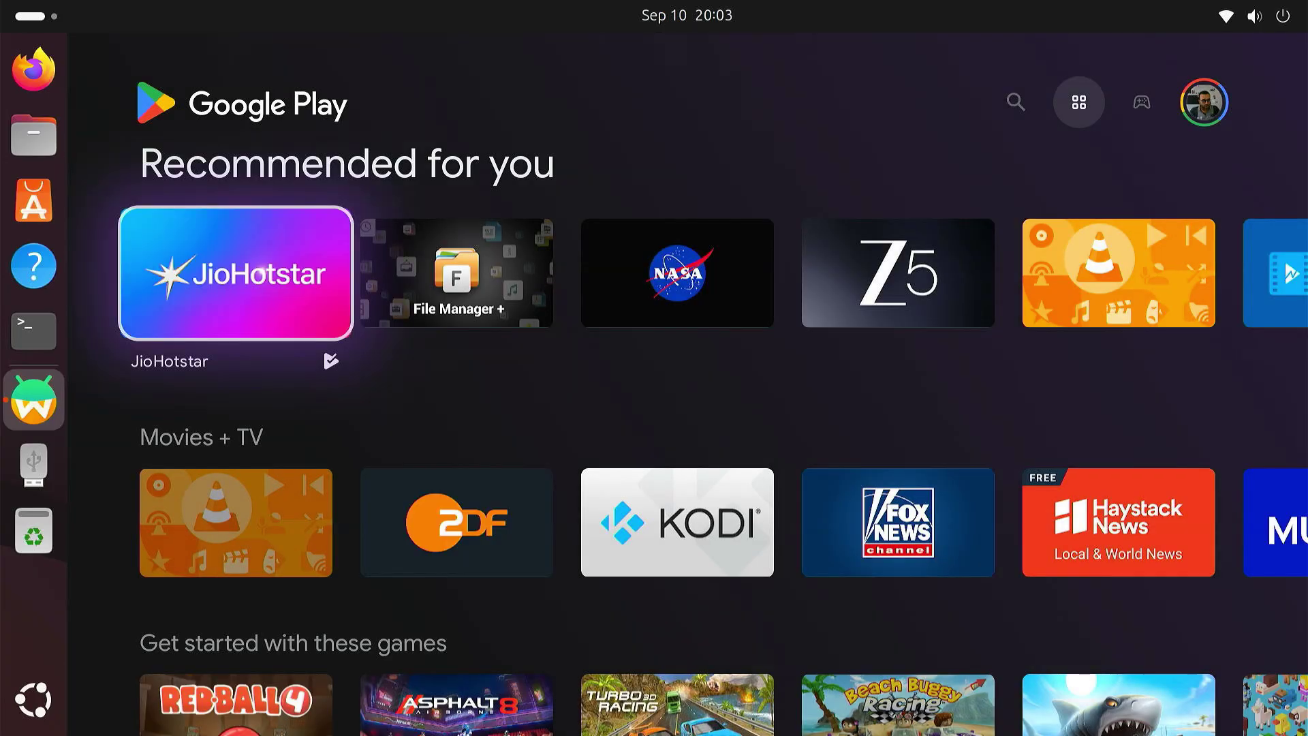
pyautogui.press('Down')
pyautogui.press('Down')
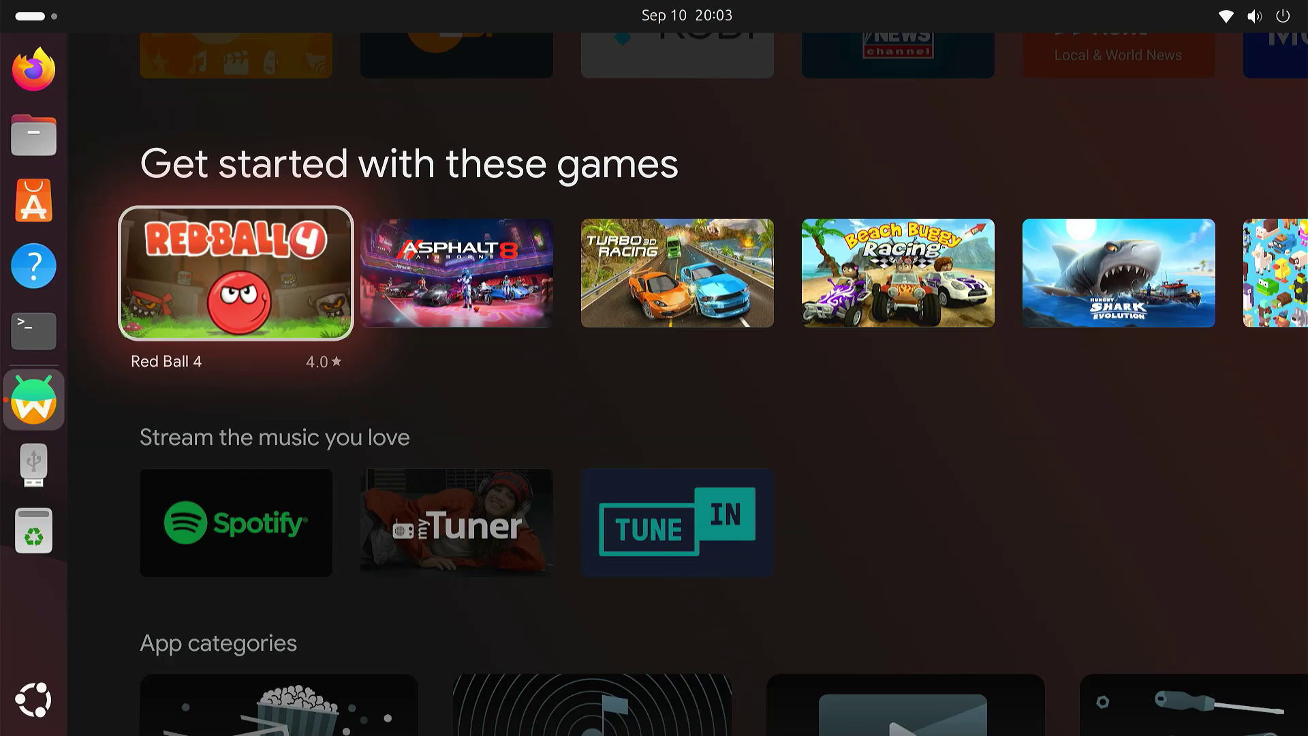
pyautogui.press('Escape')
pyautogui.press('Escape')
pyautogui.press('Left')
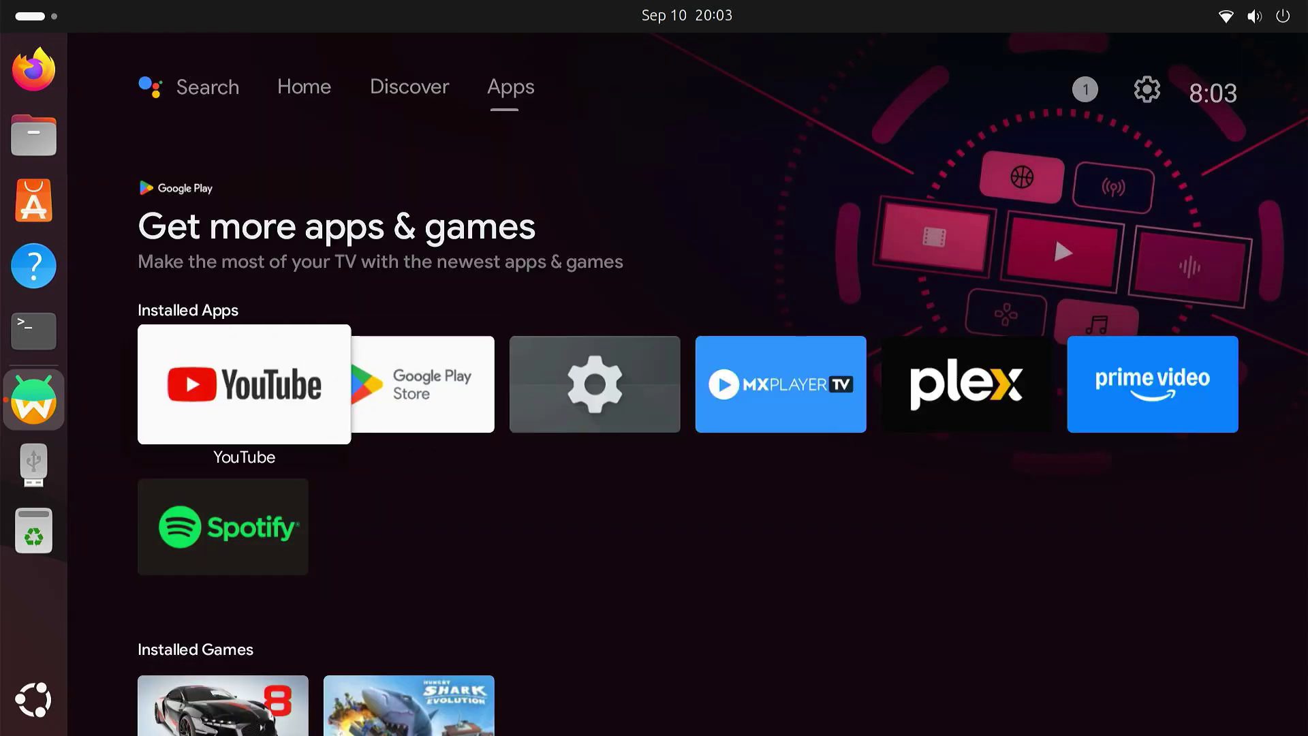
pyautogui.press('Return')
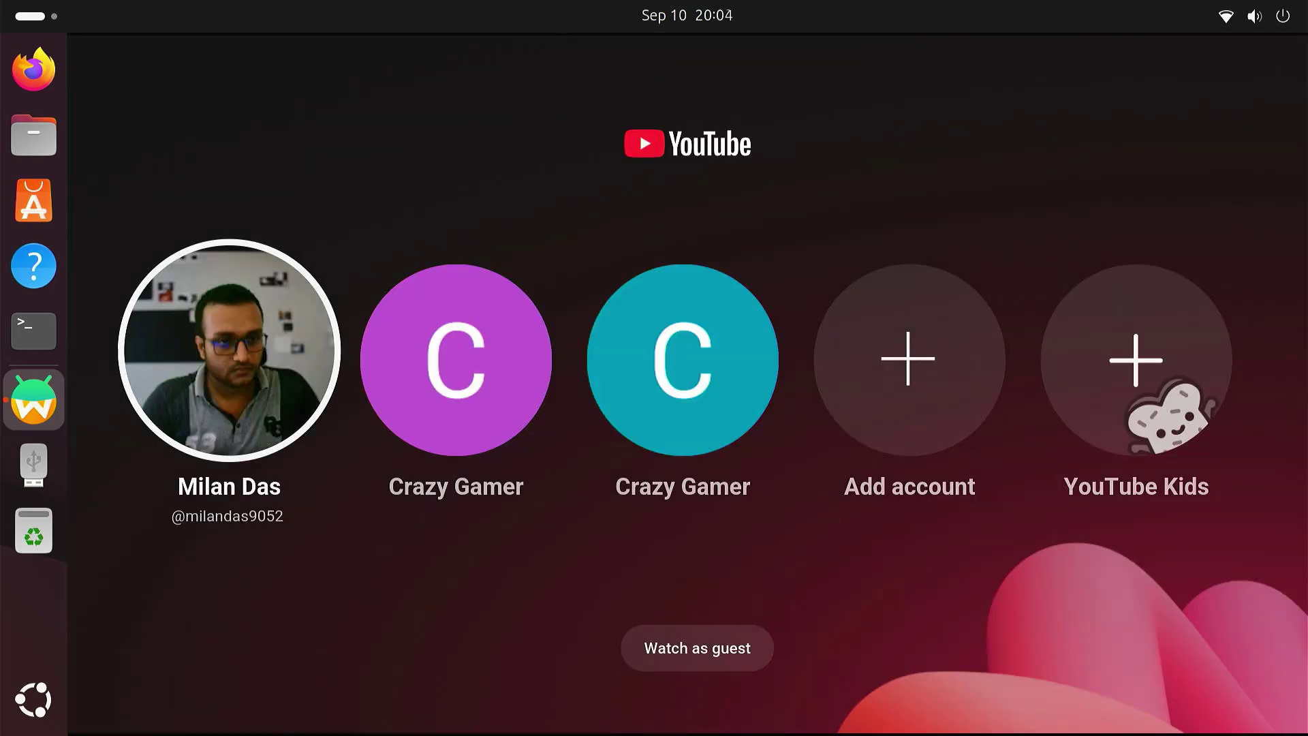
pyautogui.press('Return')
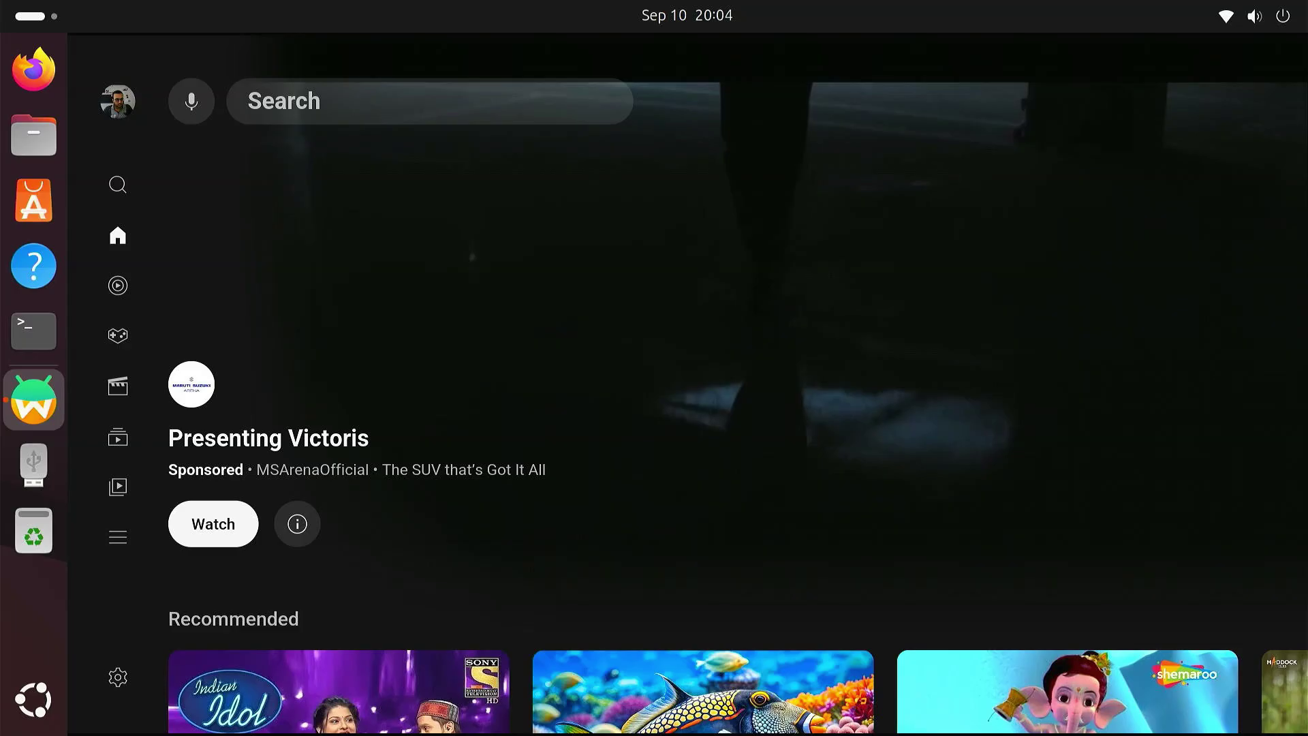
pyautogui.press('Down')
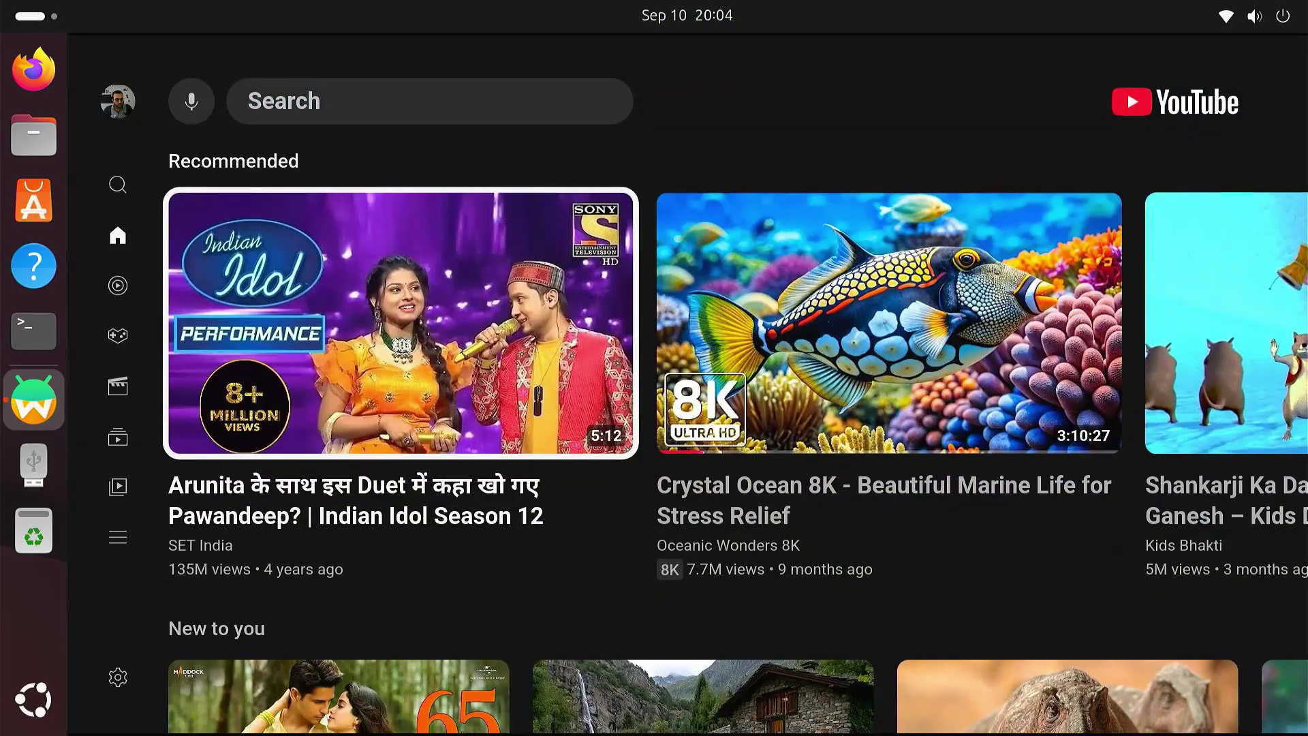
pyautogui.press('Right')
pyautogui.press('Return')
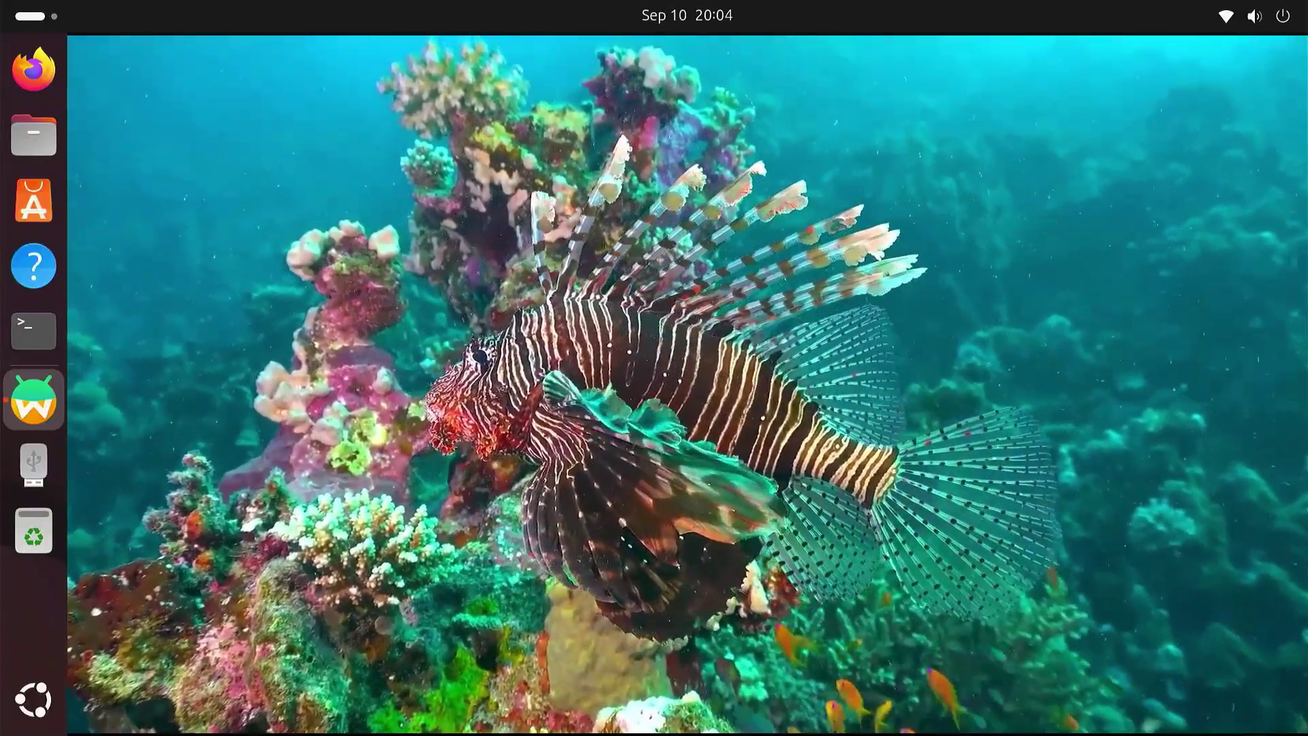
pyautogui.press('Escape')
pyautogui.press('Down')
pyautogui.press('Down')
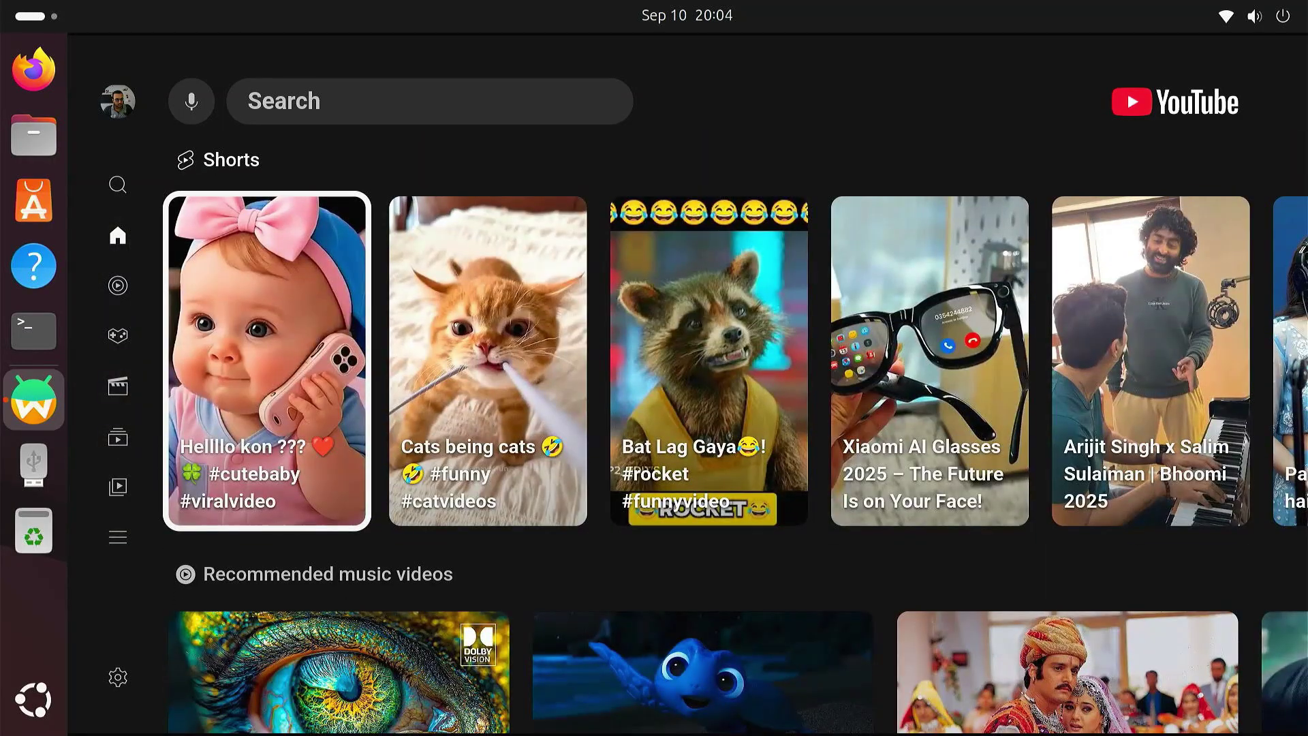
pyautogui.press('Left')
# Step: Leave YouTube, open MX Player TV and play Pushpa: The Rise (Hindi) from Continue Watching
pyautogui.press('Escape')
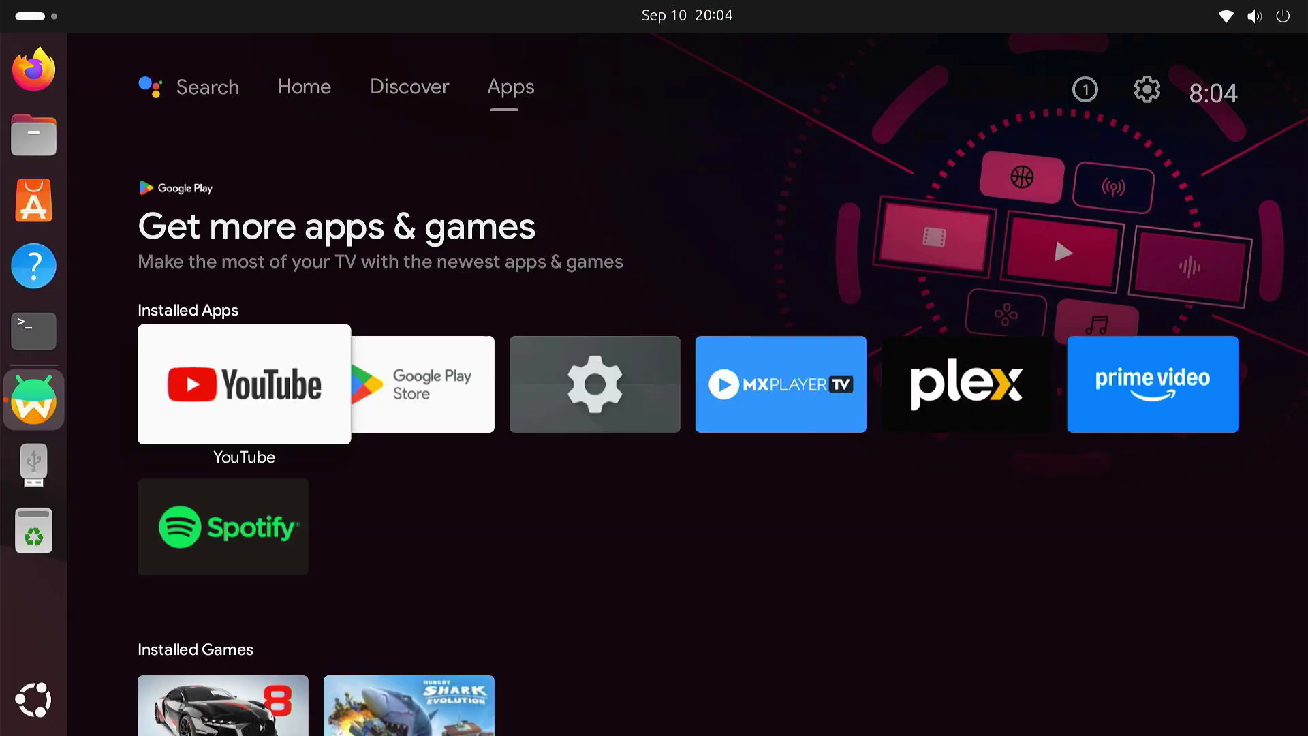
pyautogui.press('Right')
pyautogui.press('Right')
pyautogui.press('Return')
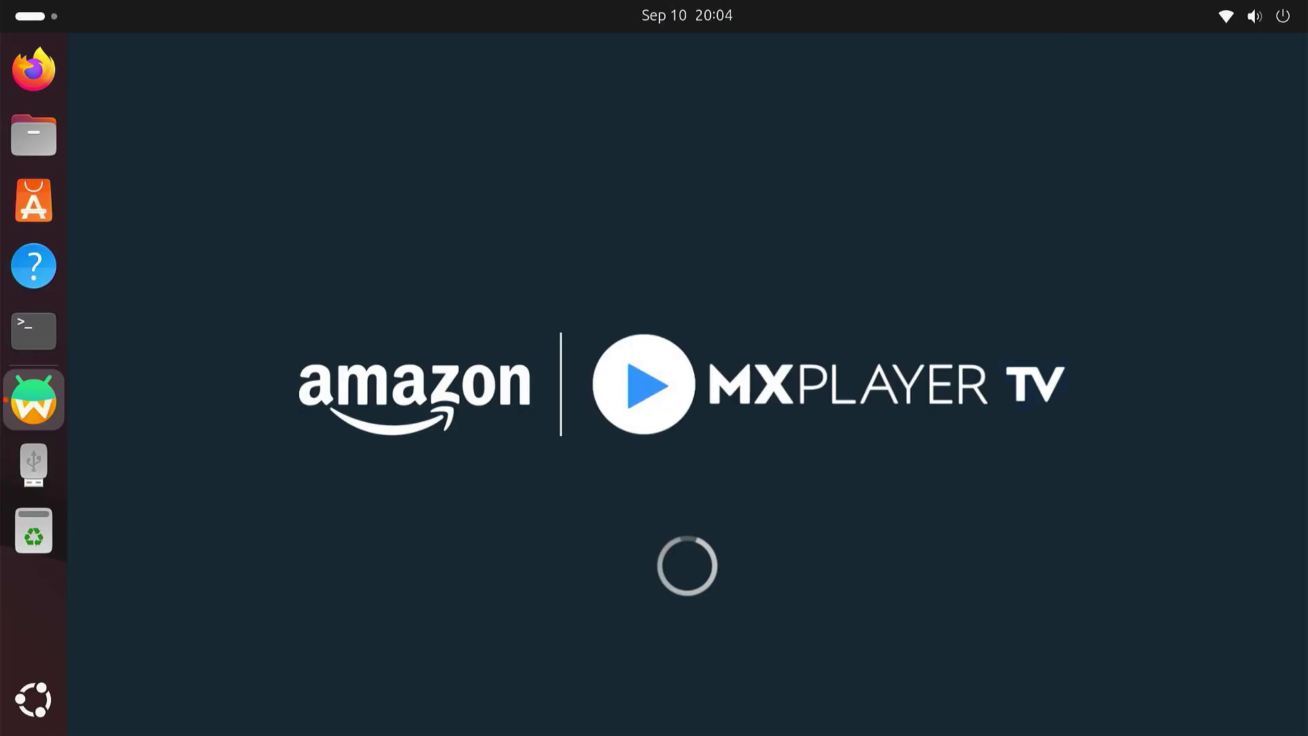
pyautogui.press('Down')
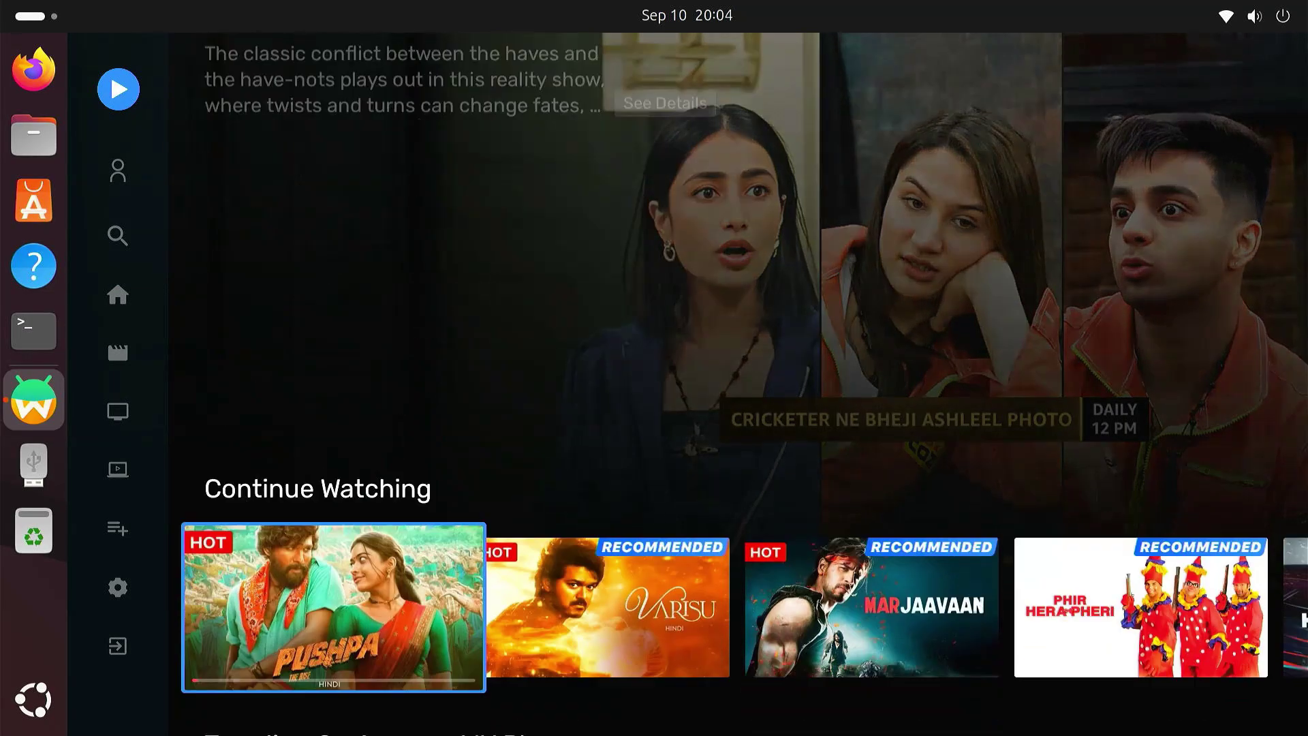
pyautogui.press('Return')
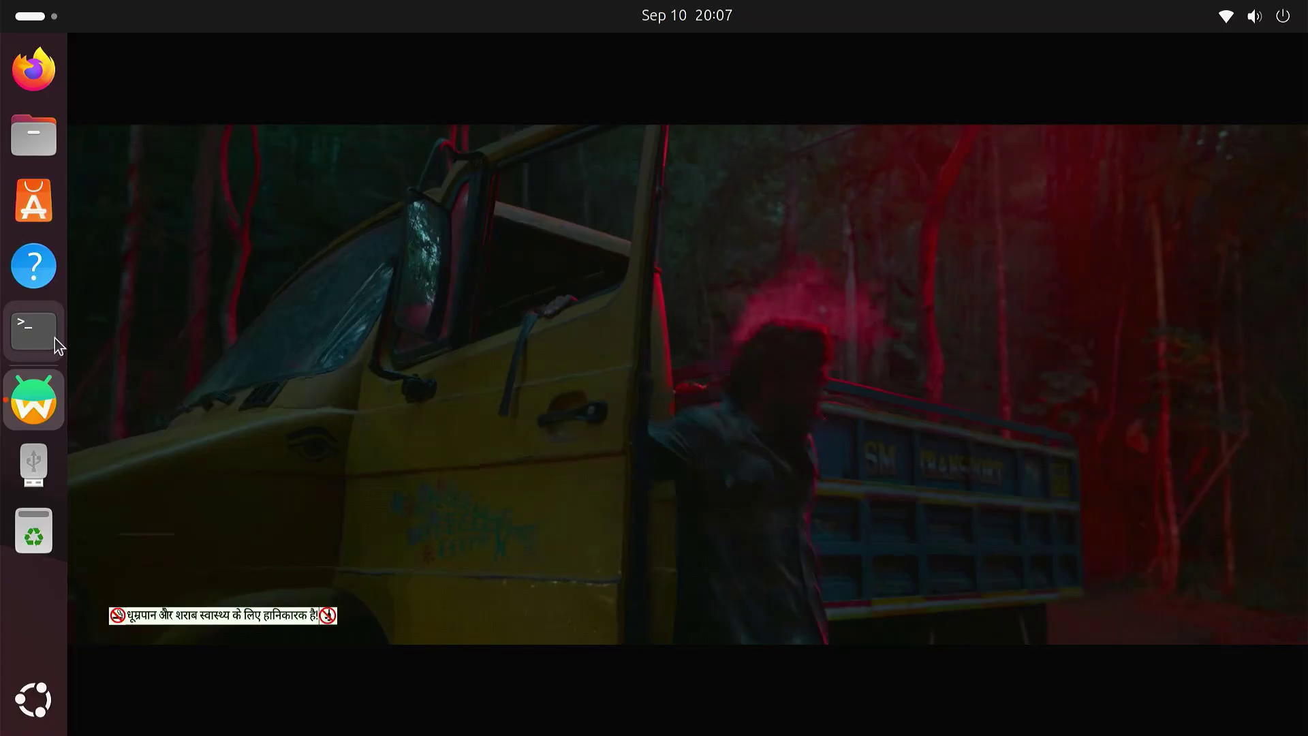
# Step: Run 'waydroid session stop' in a new terminal, then close the terminal
pyautogui.click(54, 338)
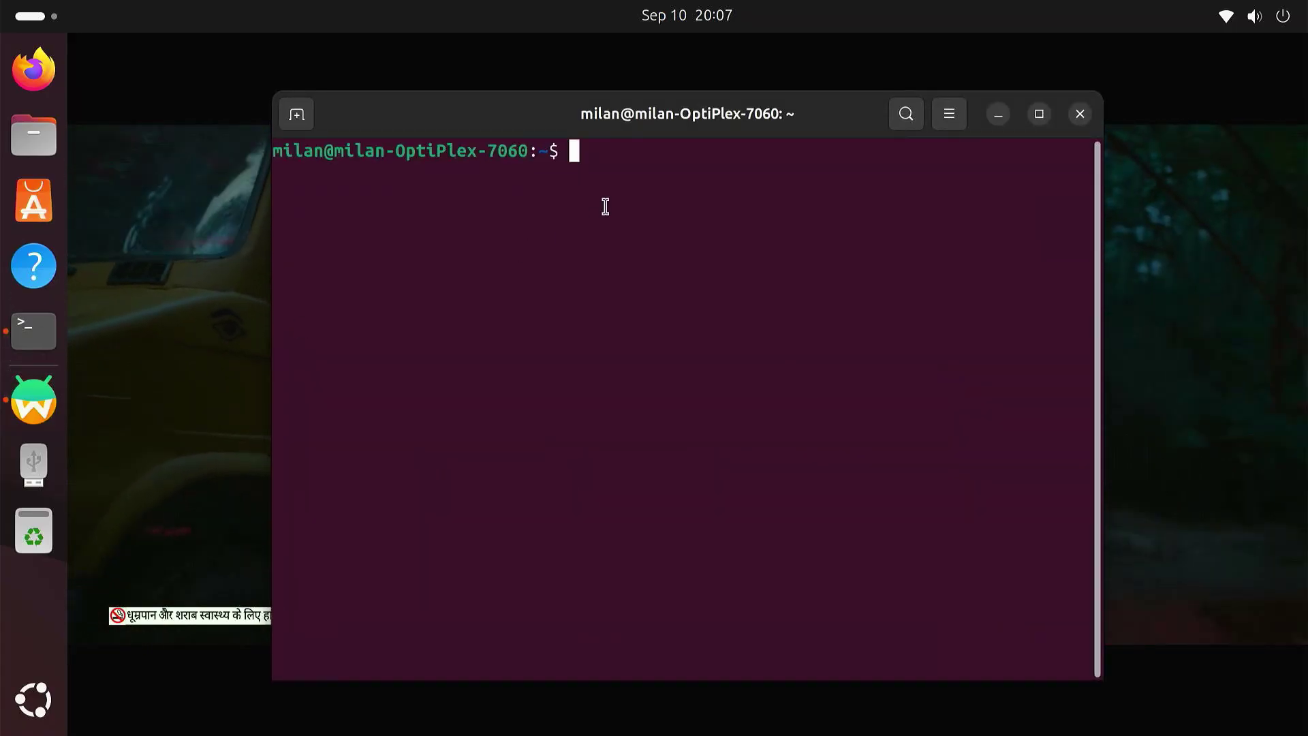
pyautogui.write('waydroid ')
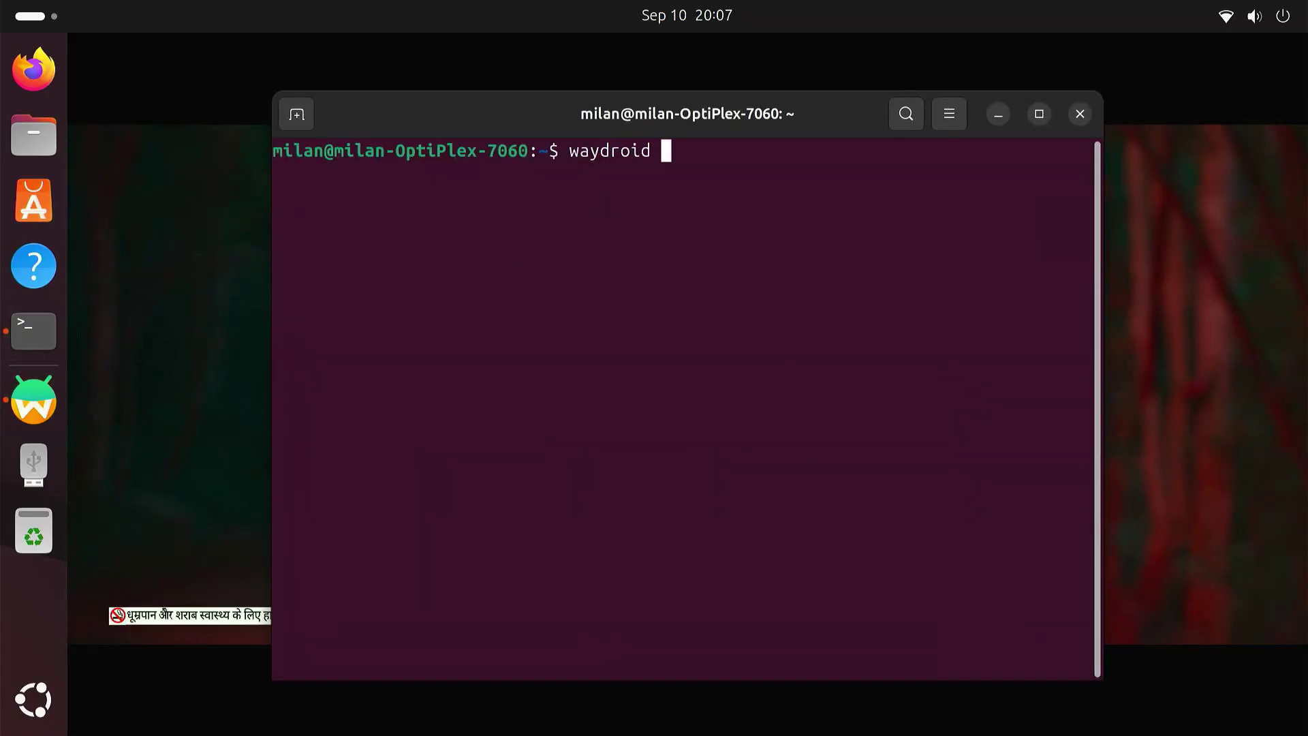
pyautogui.write('session stop')
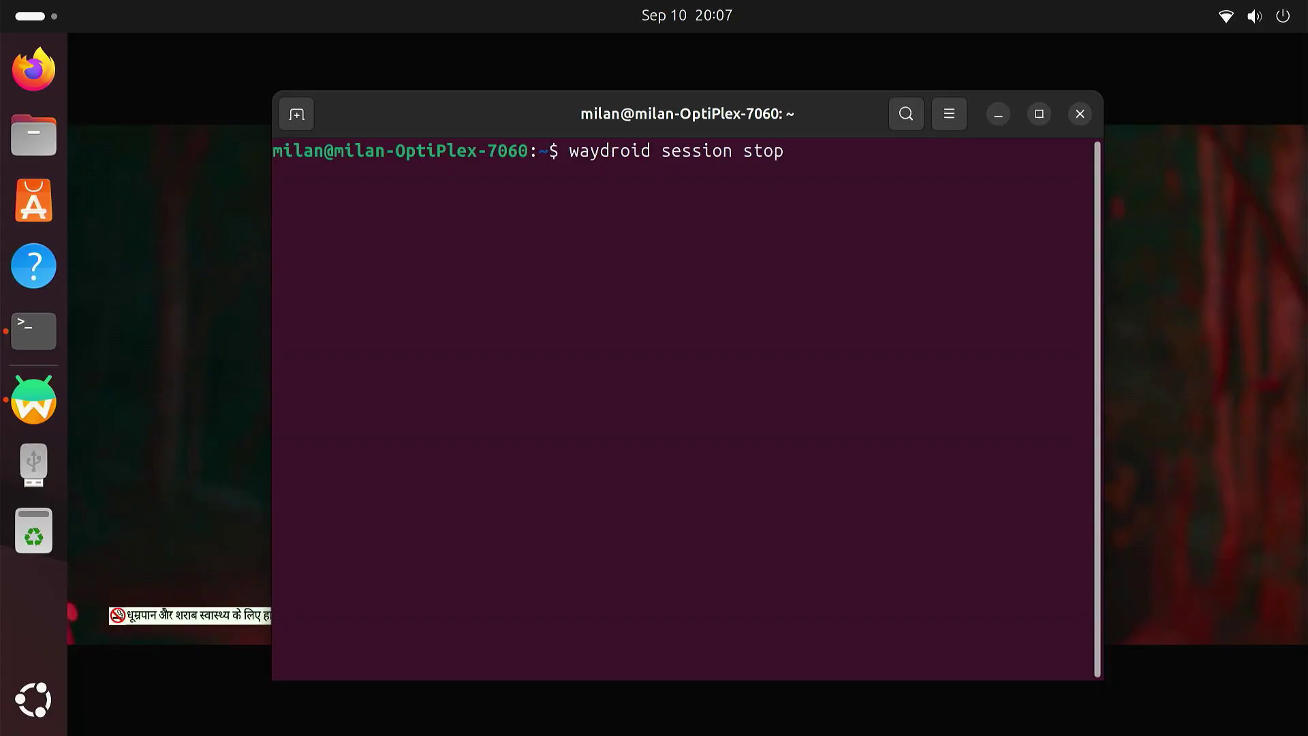
pyautogui.press('Return')
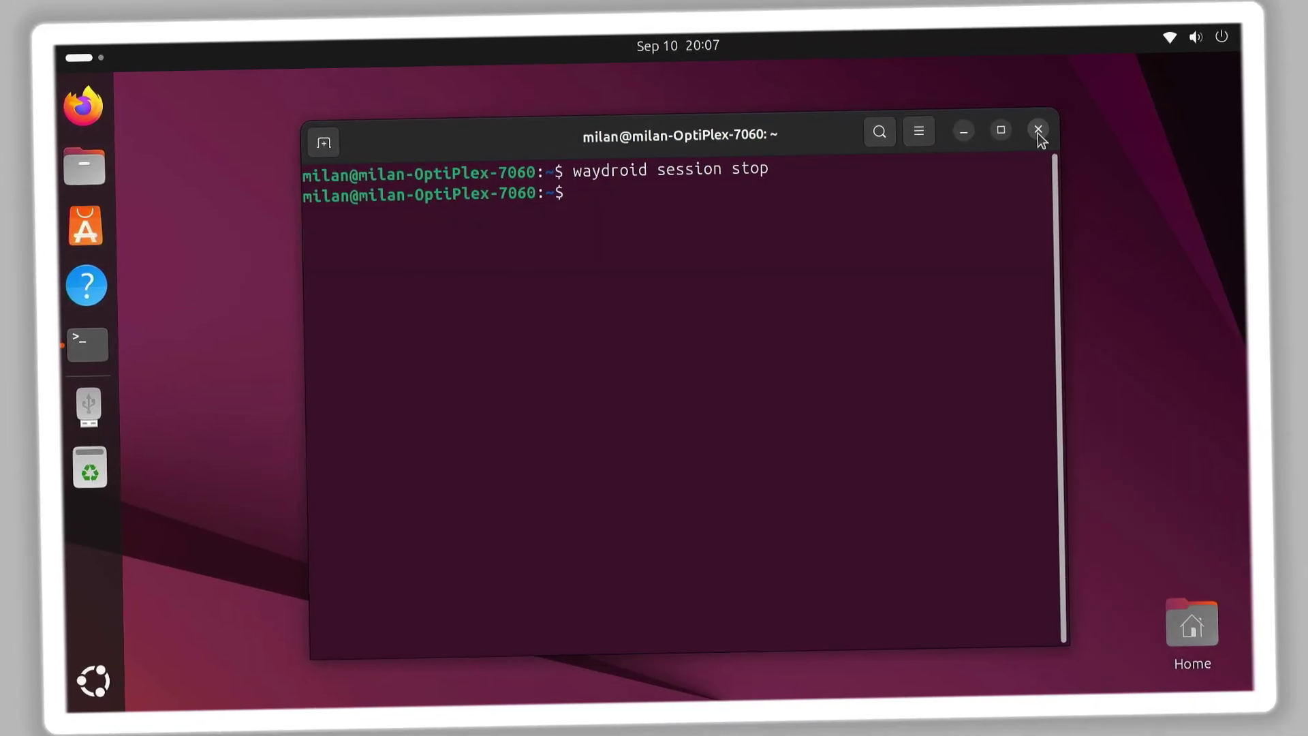
pyautogui.click(1079, 114)
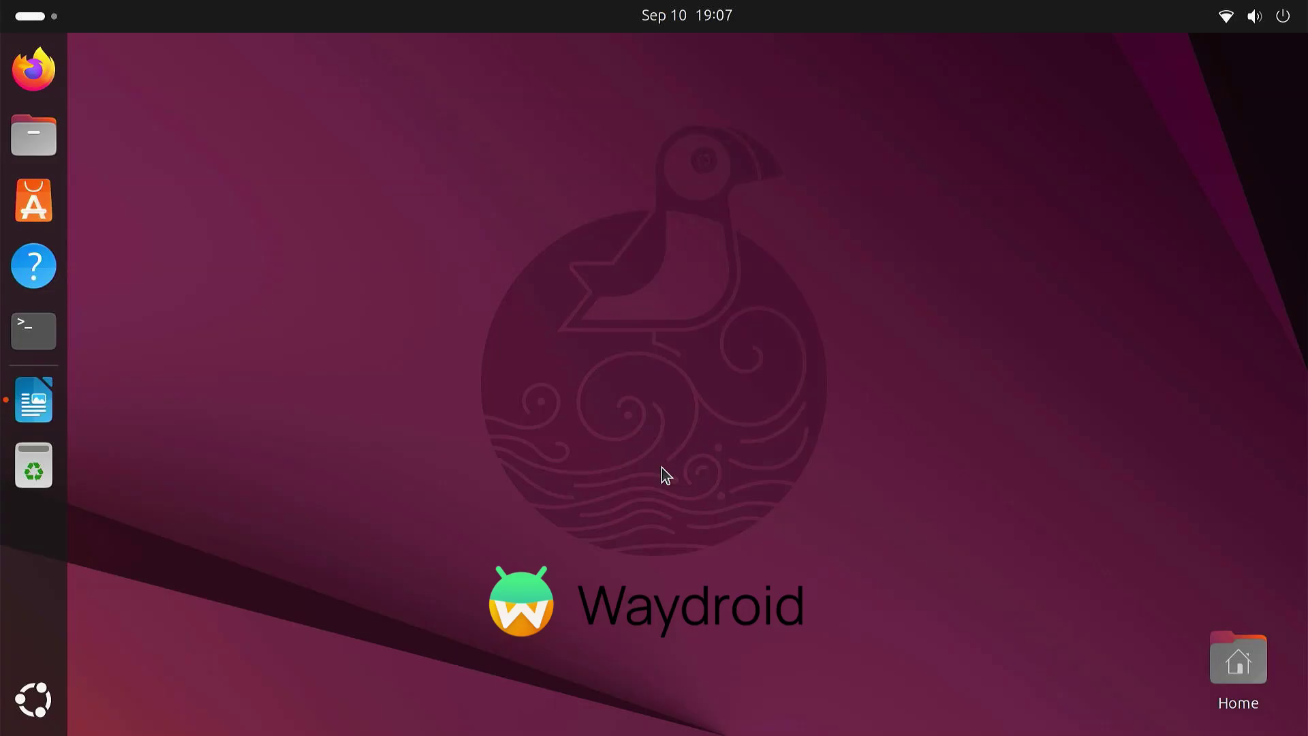
# Step: In a maximized terminal, run the curl and ca-certificates install command copied from Commands 1.odt with sudo
pyautogui.click(49, 332)
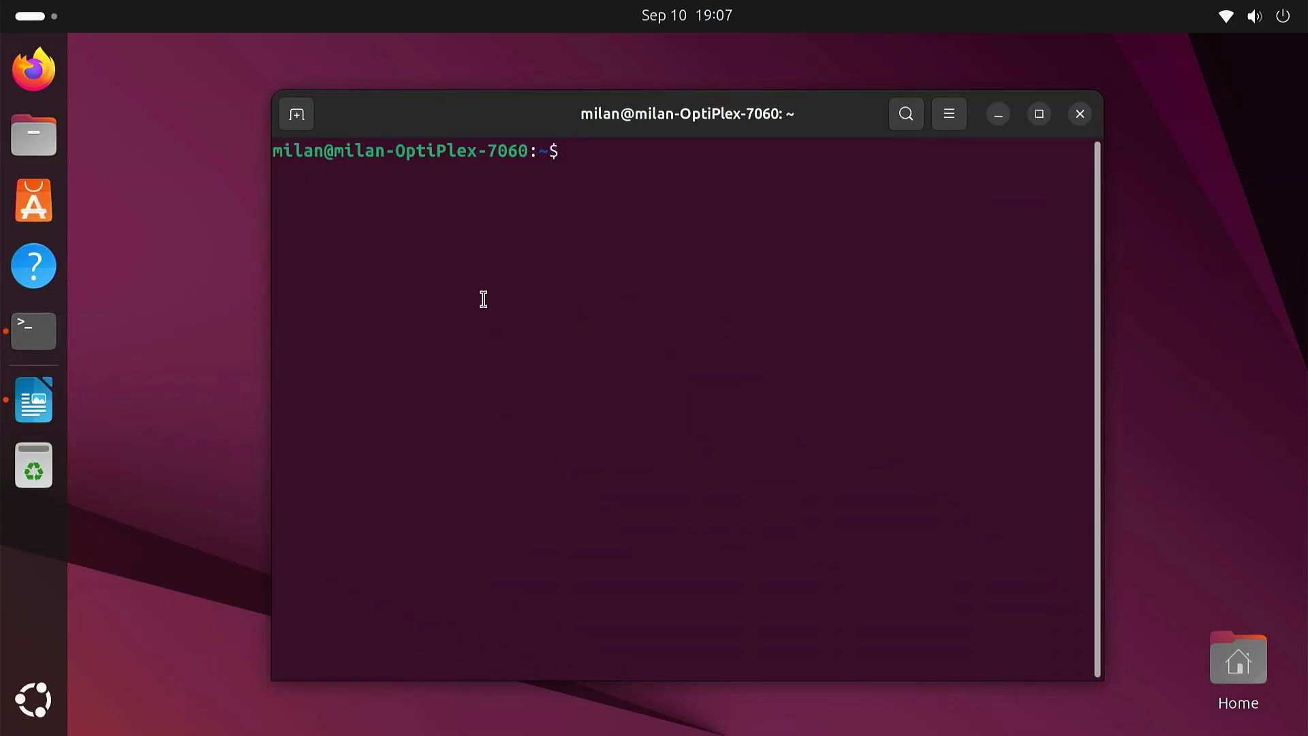
pyautogui.click(1037, 117)
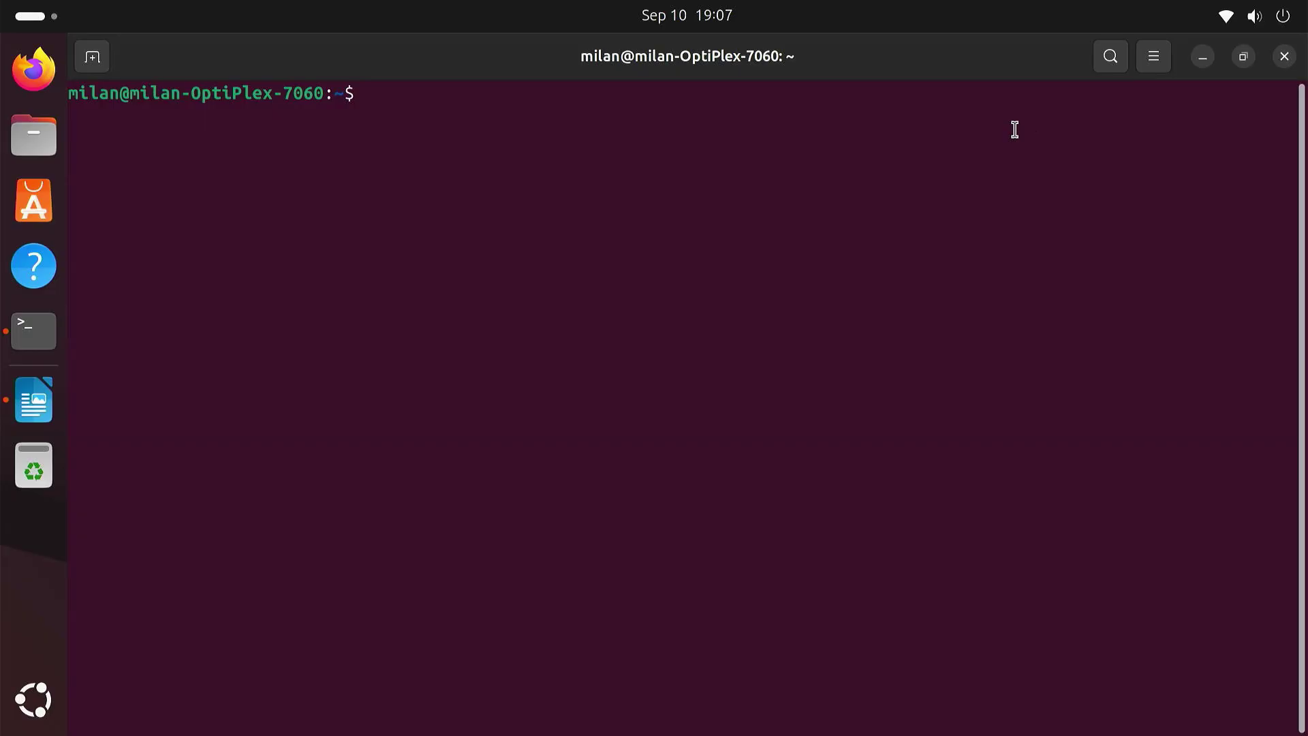
pyautogui.click(61, 407)
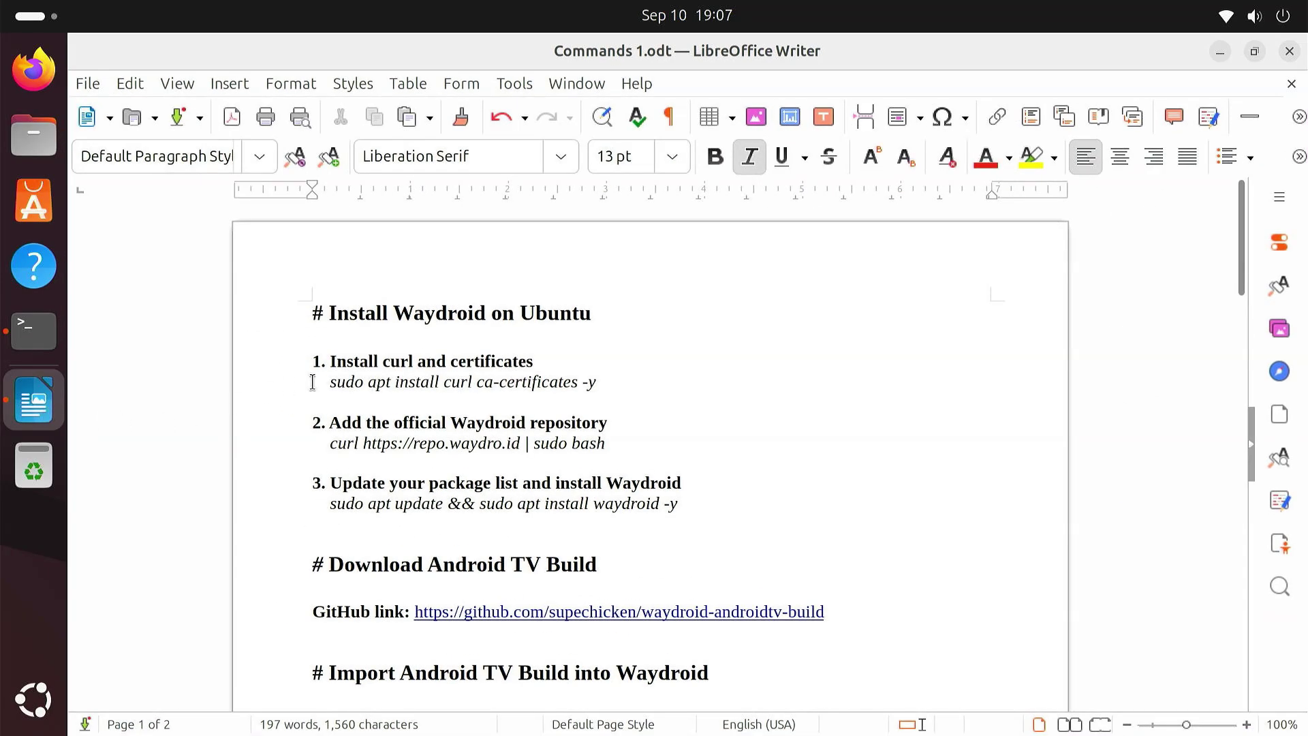
pyautogui.moveTo(312, 382); pyautogui.dragTo(607, 386)
pyautogui.rightClick(584, 387)
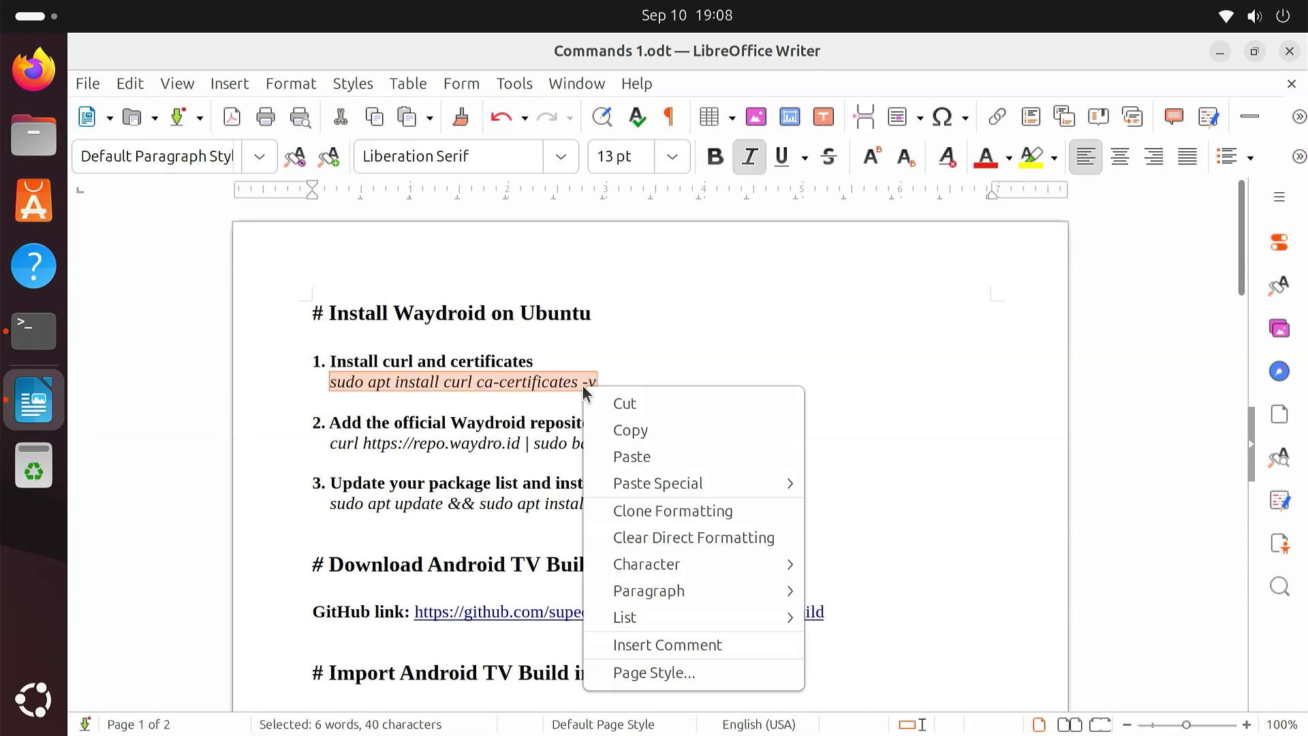
pyautogui.click(652, 430)
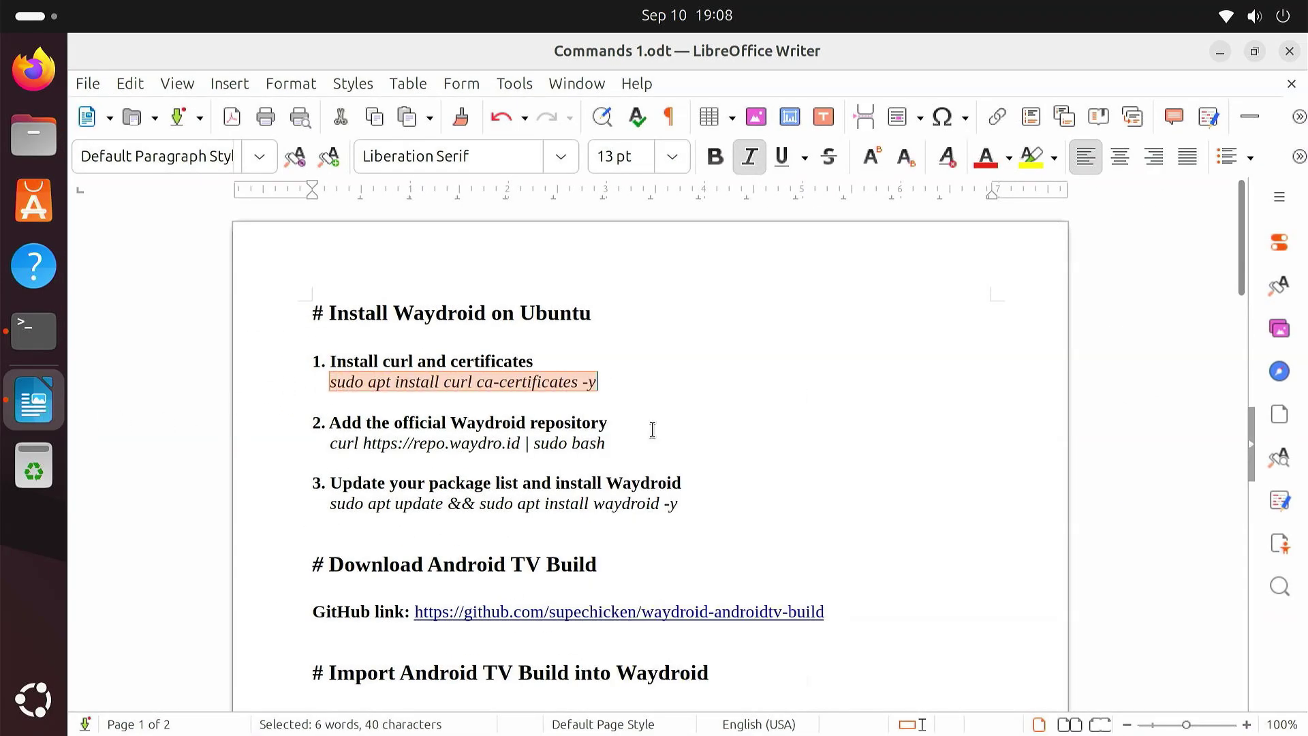
pyautogui.click(31, 341)
pyautogui.rightClick(381, 143)
pyautogui.click(473, 216)
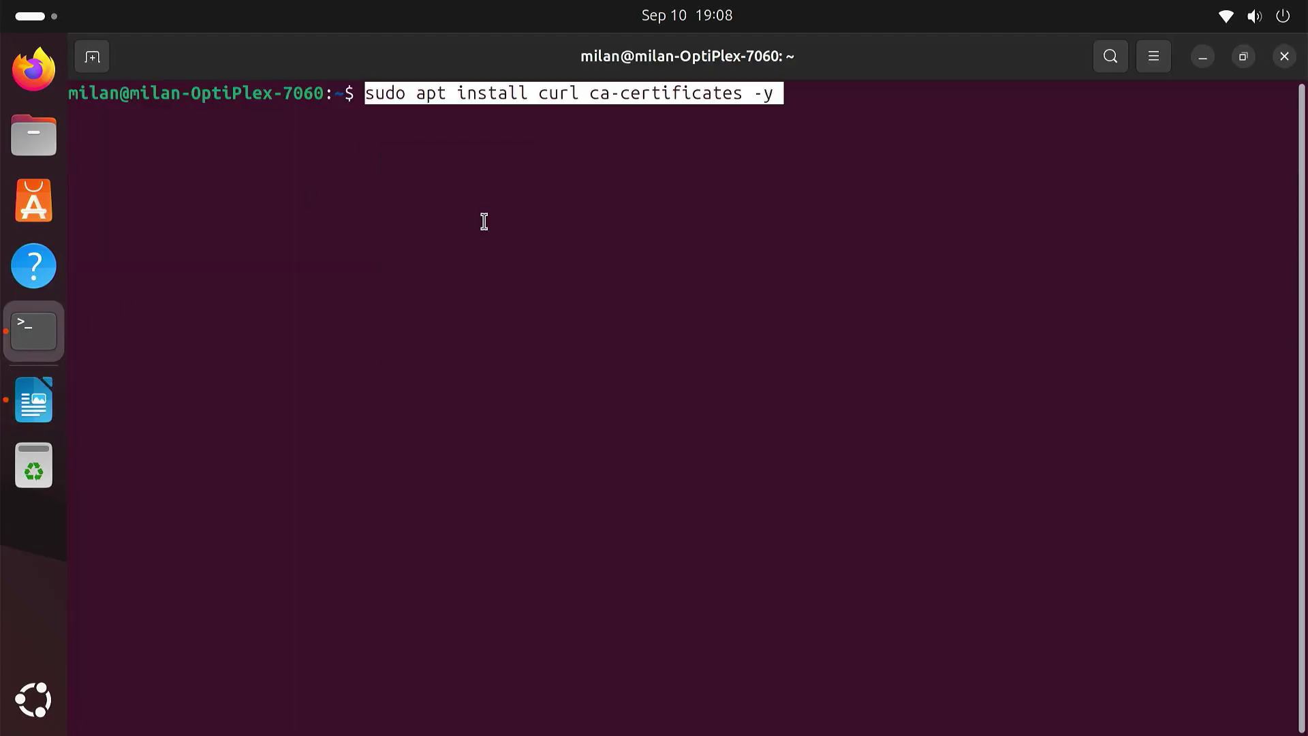
pyautogui.press('Return')
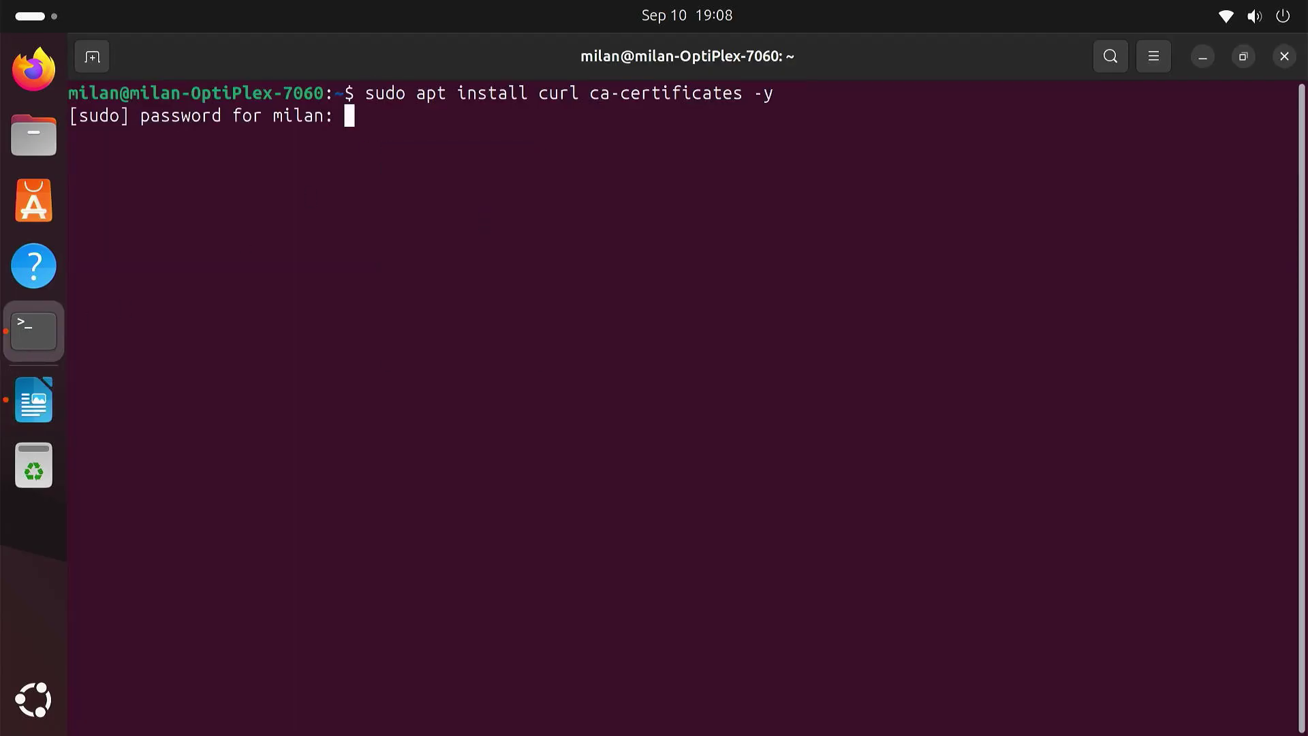
pyautogui.press('Return')
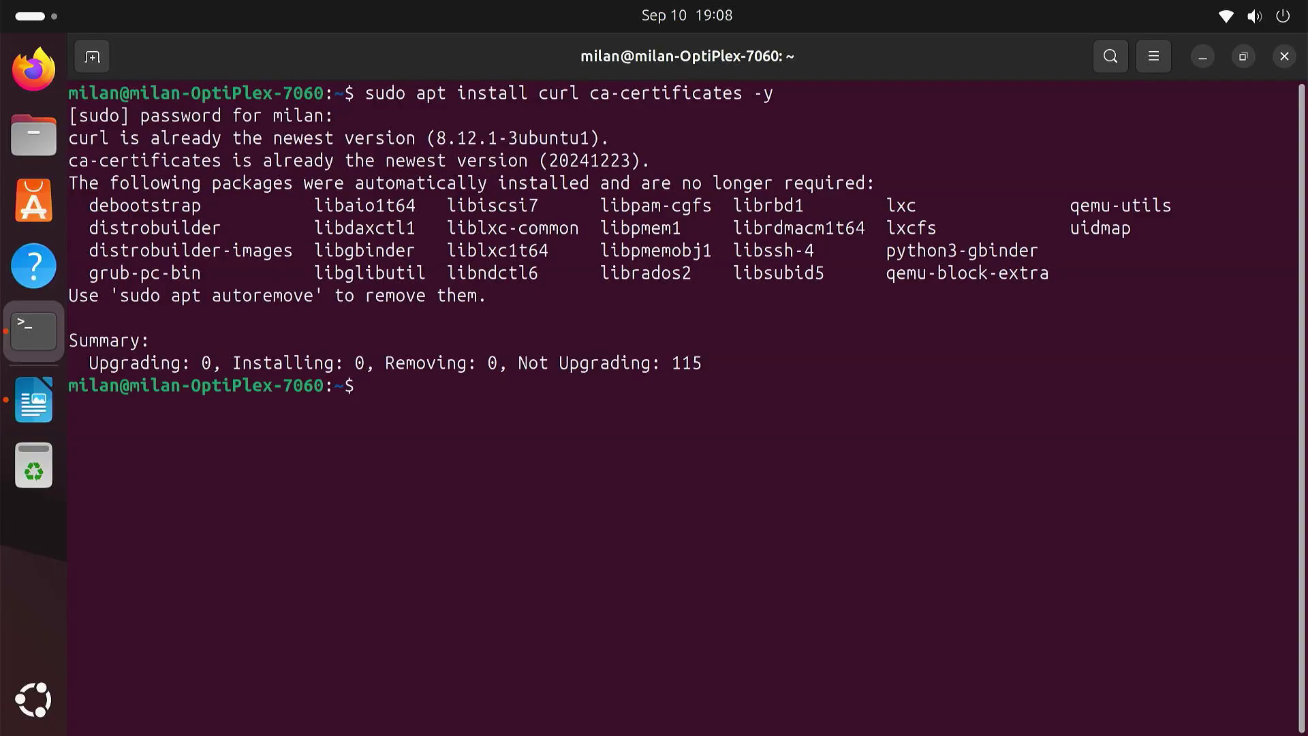
pyautogui.click(32, 407)
pyautogui.moveTo(325, 448); pyautogui.dragTo(610, 444)
pyautogui.rightClick(577, 444)
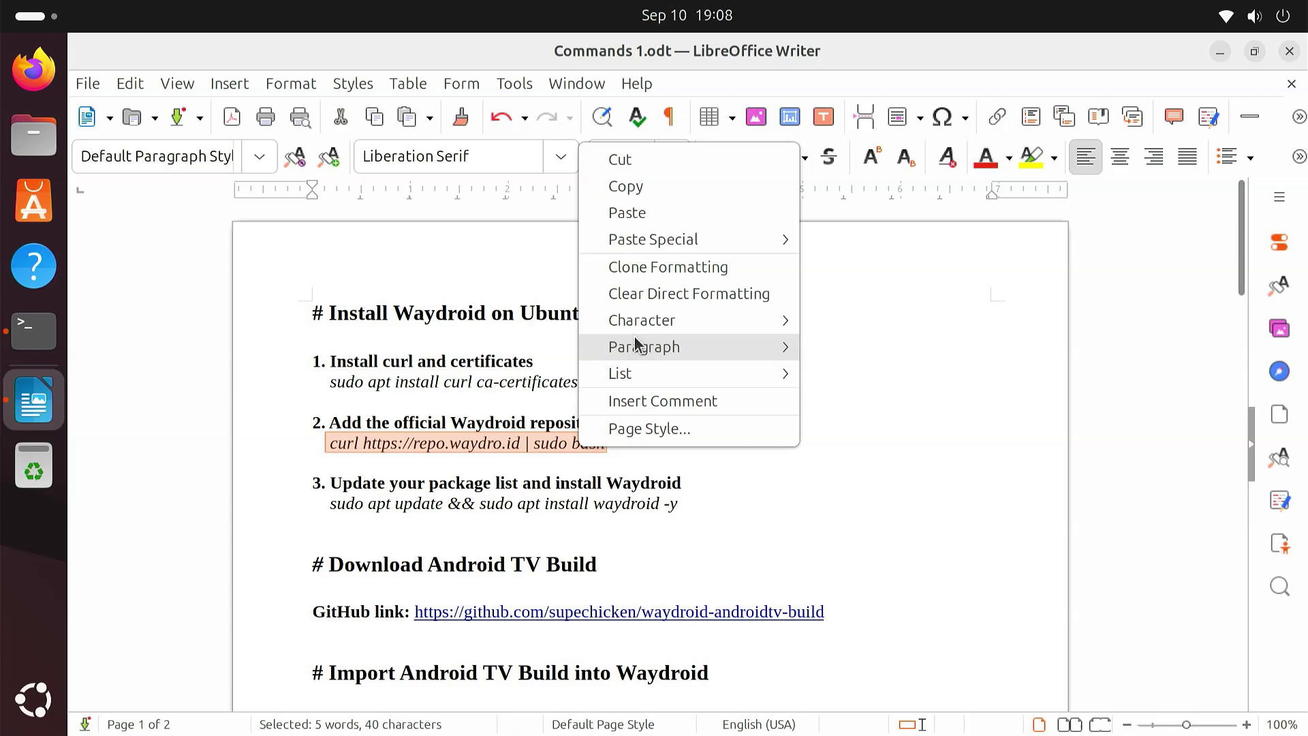
pyautogui.click(677, 187)
pyautogui.click(34, 331)
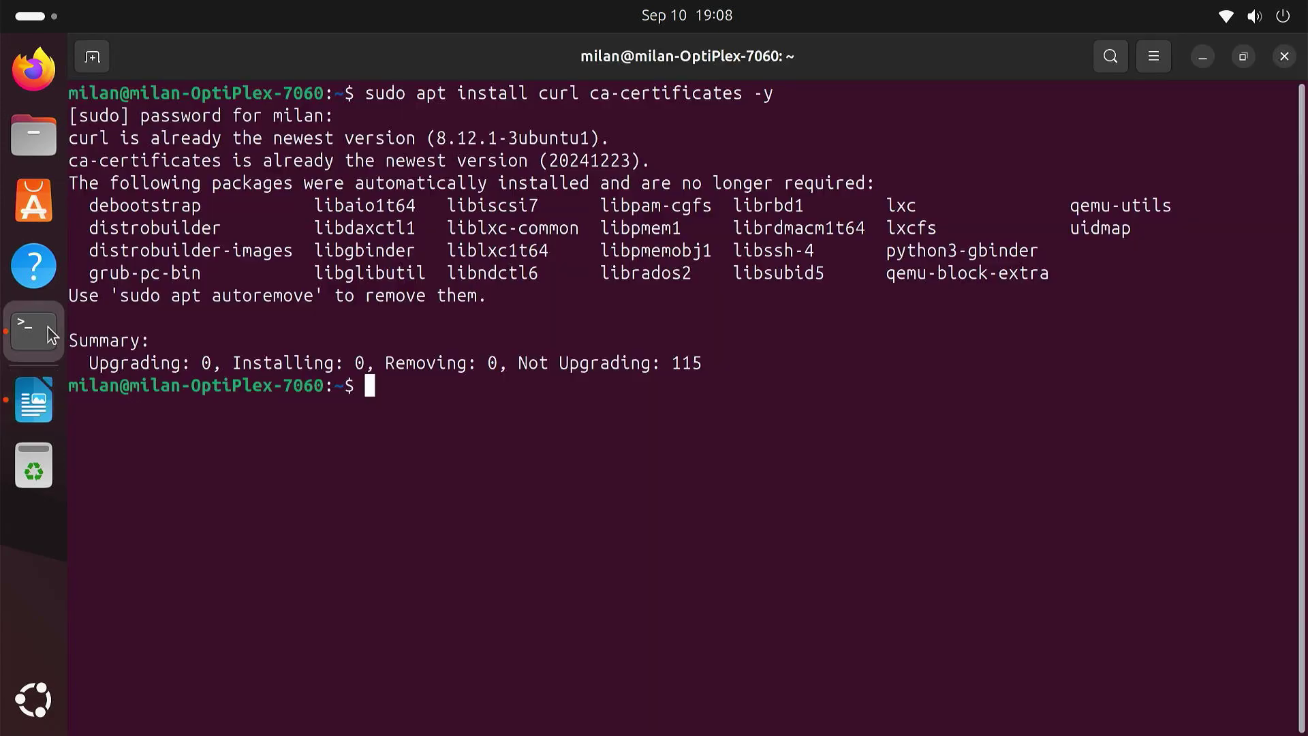
pyautogui.rightClick(383, 419)
pyautogui.click(476, 493)
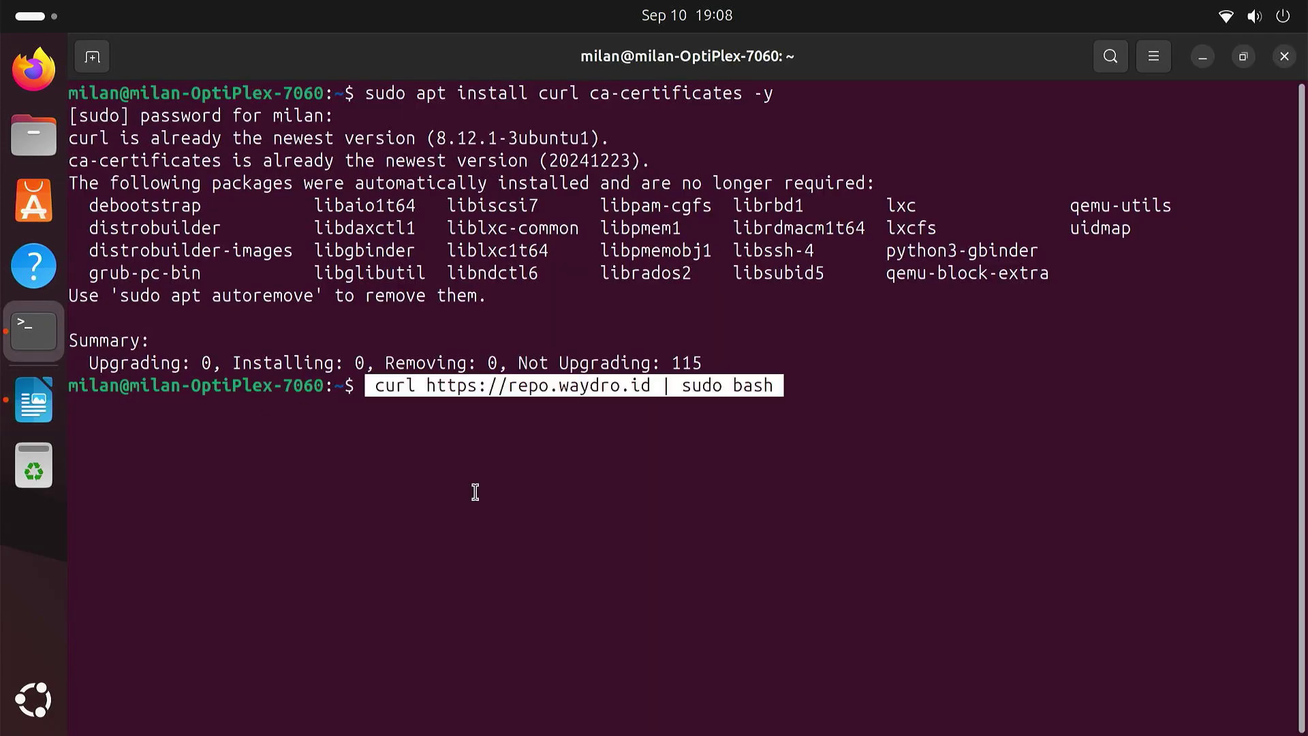
pyautogui.press('Return')
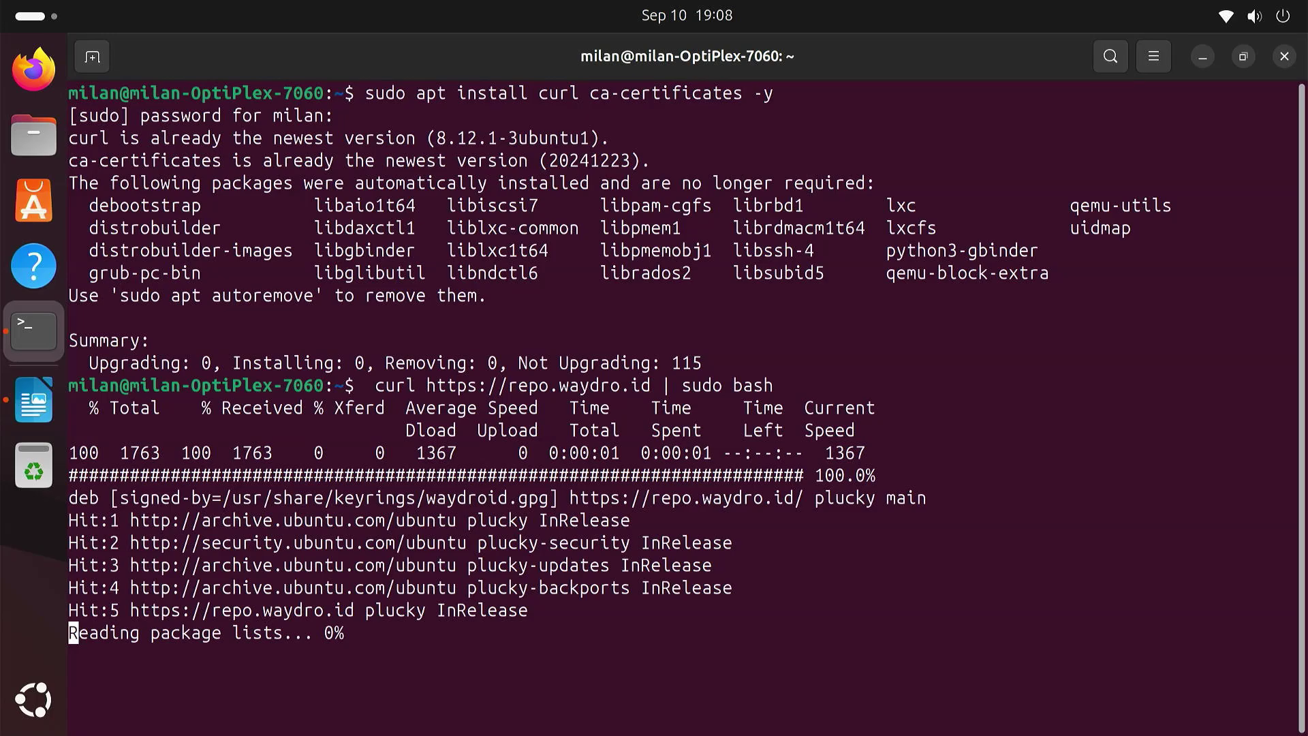
# Step: Paste and run the step 3 update-and-install command from Commands 1.odt, installing Waydroid 1.5.4
pyautogui.click(53, 416)
pyautogui.moveTo(327, 505); pyautogui.dragTo(682, 508)
pyautogui.rightClick(653, 507)
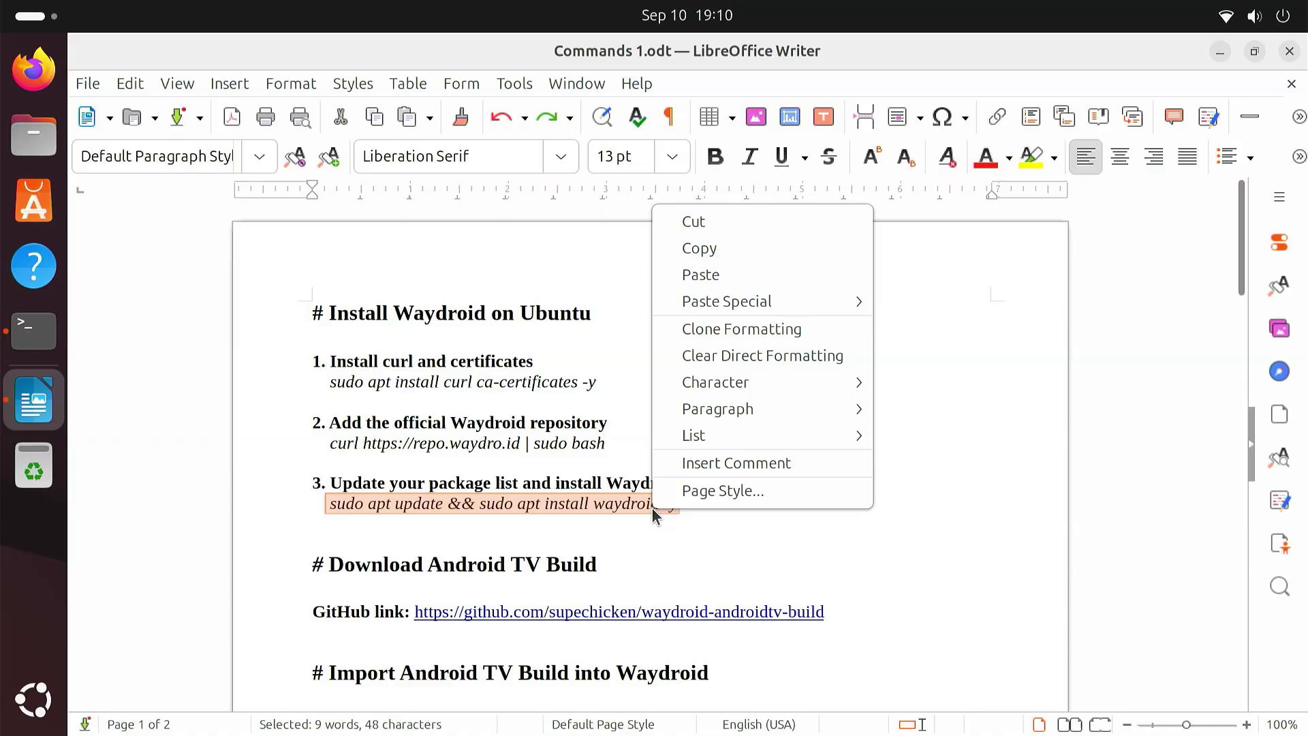
pyautogui.click(721, 250)
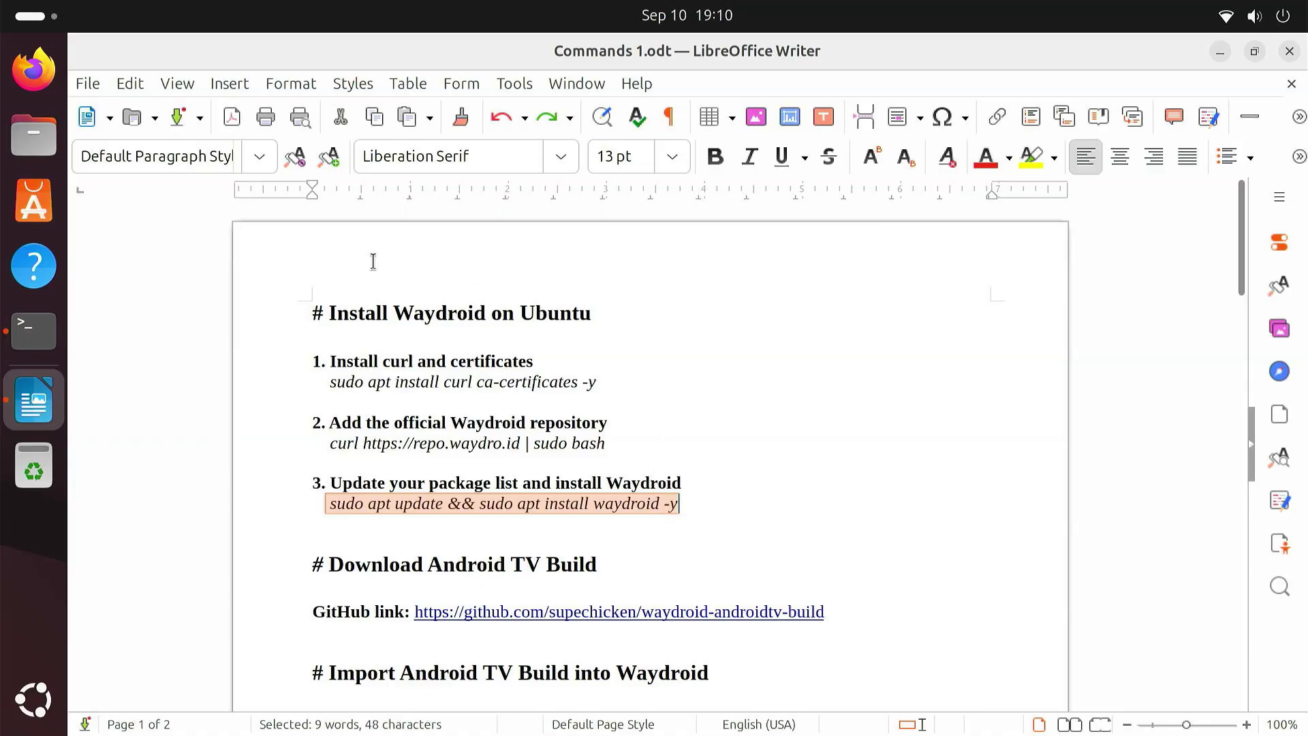
pyautogui.click(48, 322)
pyautogui.rightClick(427, 684)
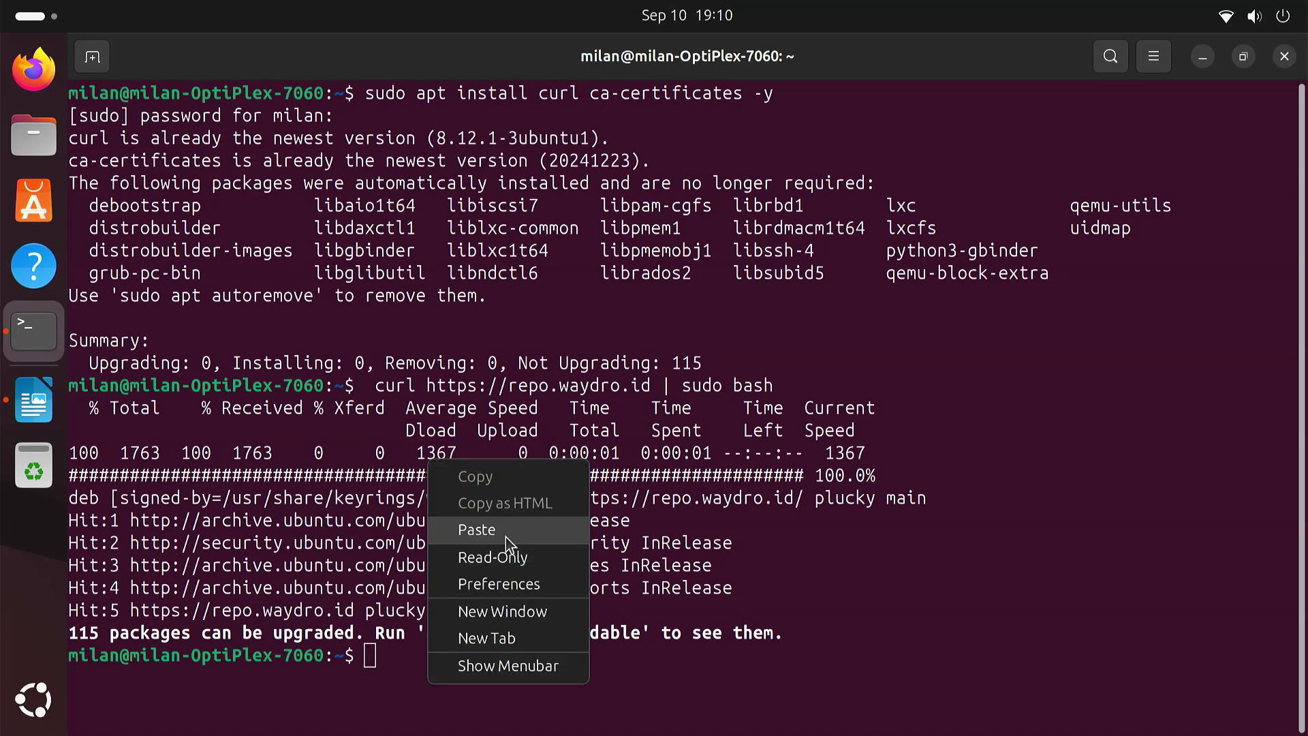
pyautogui.click(477, 530)
pyautogui.press('Return')
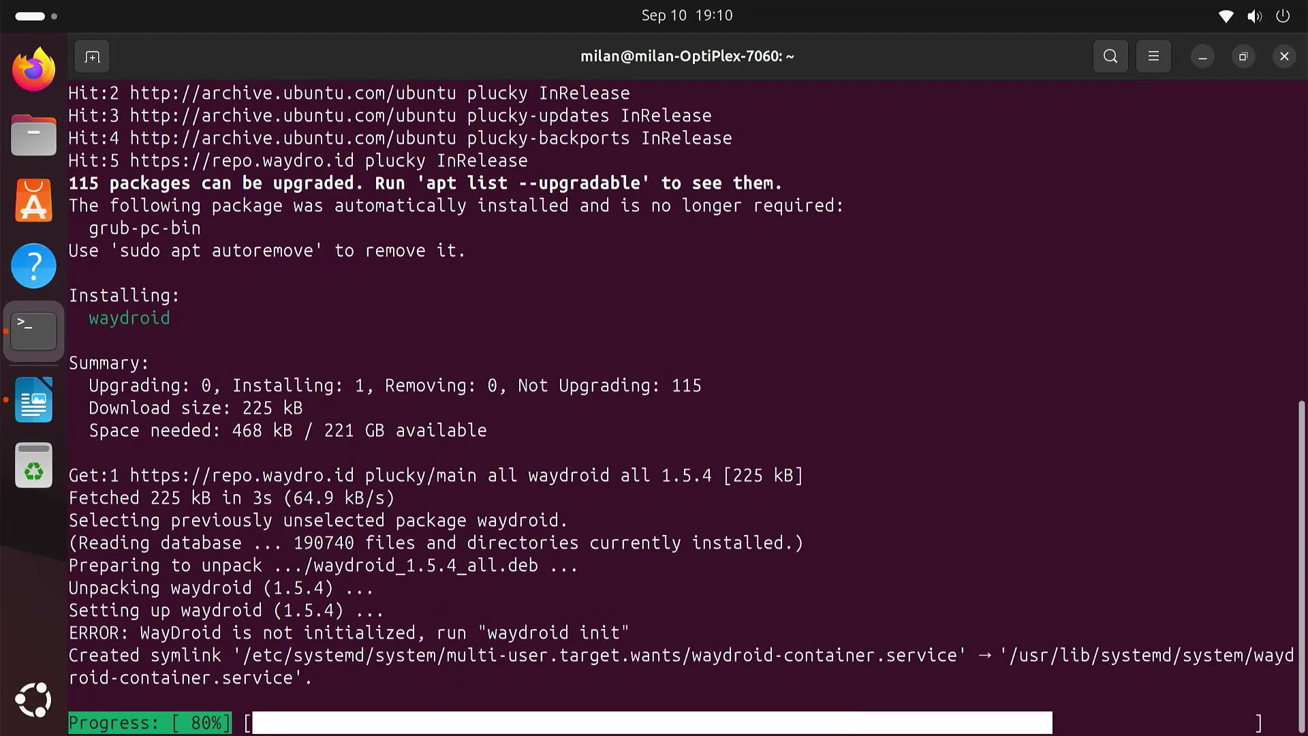
pyautogui.click(59, 698)
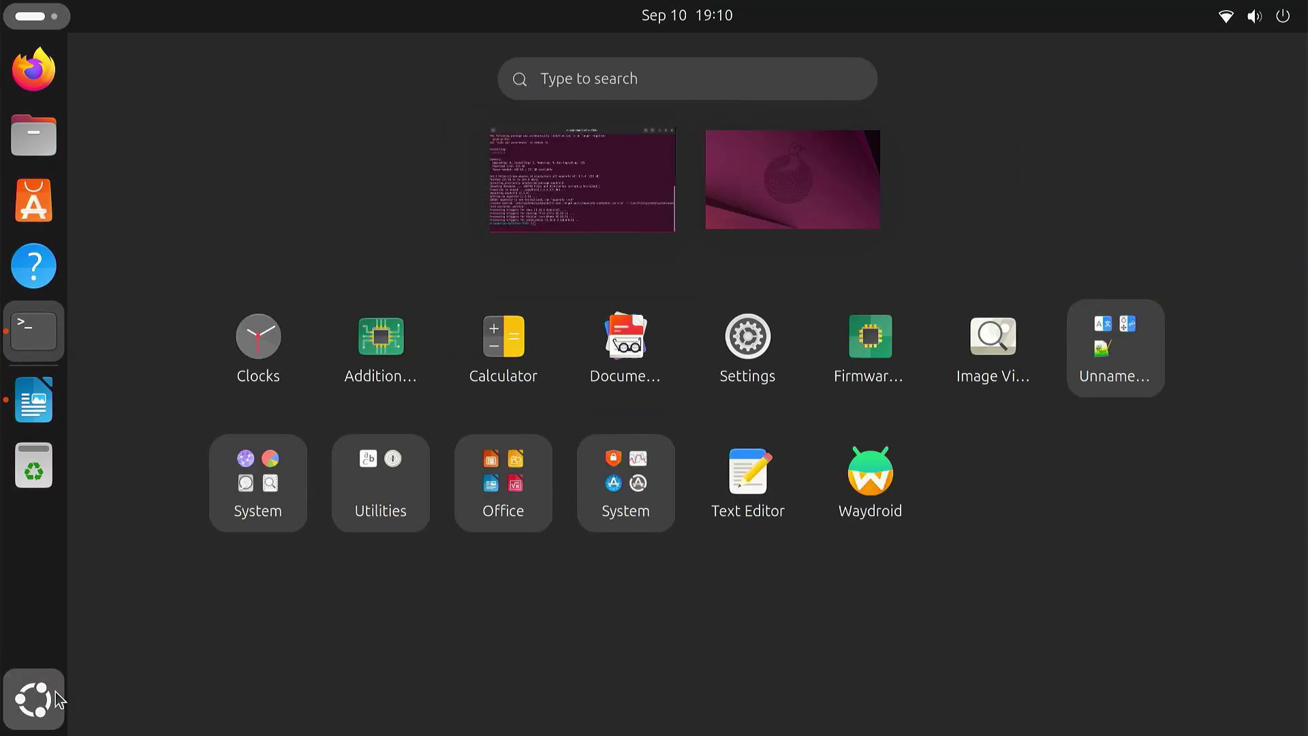
pyautogui.click(885, 484)
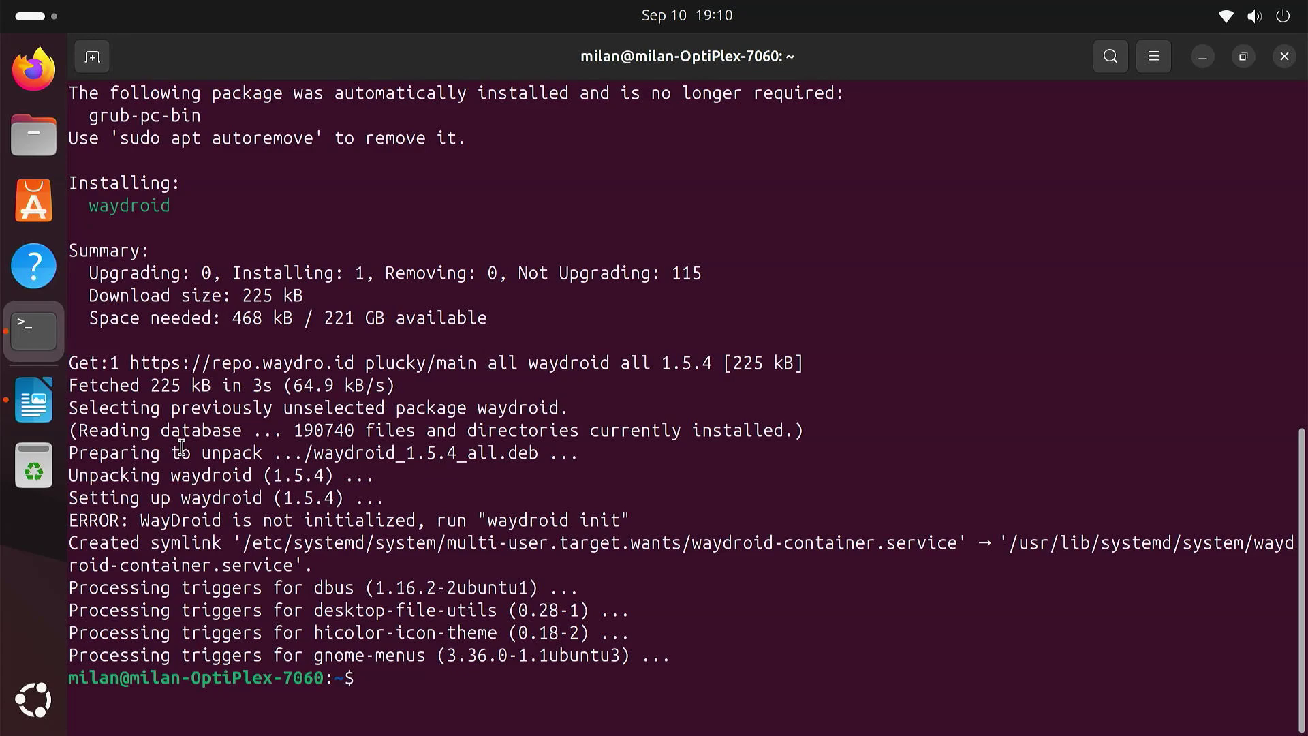
# Step: Copy the GitHub link under the Download Android TV Build heading in Commands 1.odt
pyautogui.click(37, 400)
pyautogui.scroll(-3, 708, 523)
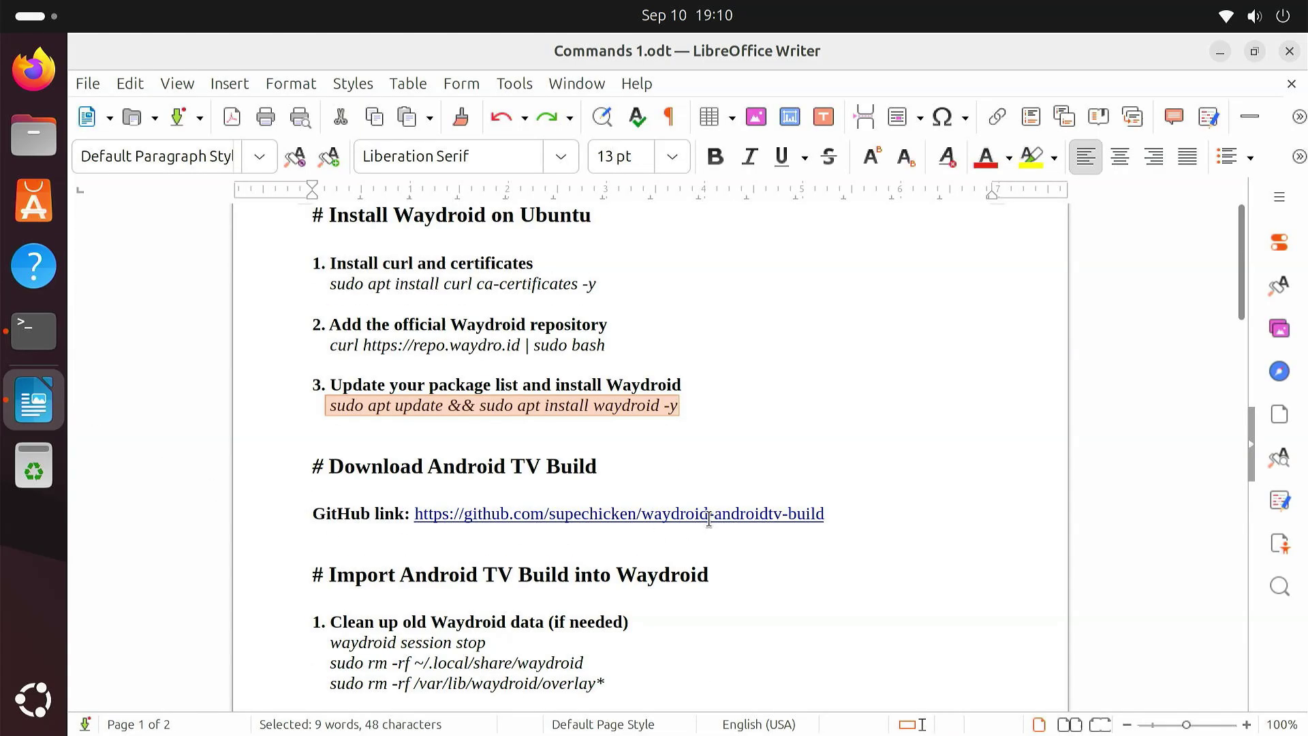
pyautogui.moveTo(324, 466); pyautogui.dragTo(625, 462)
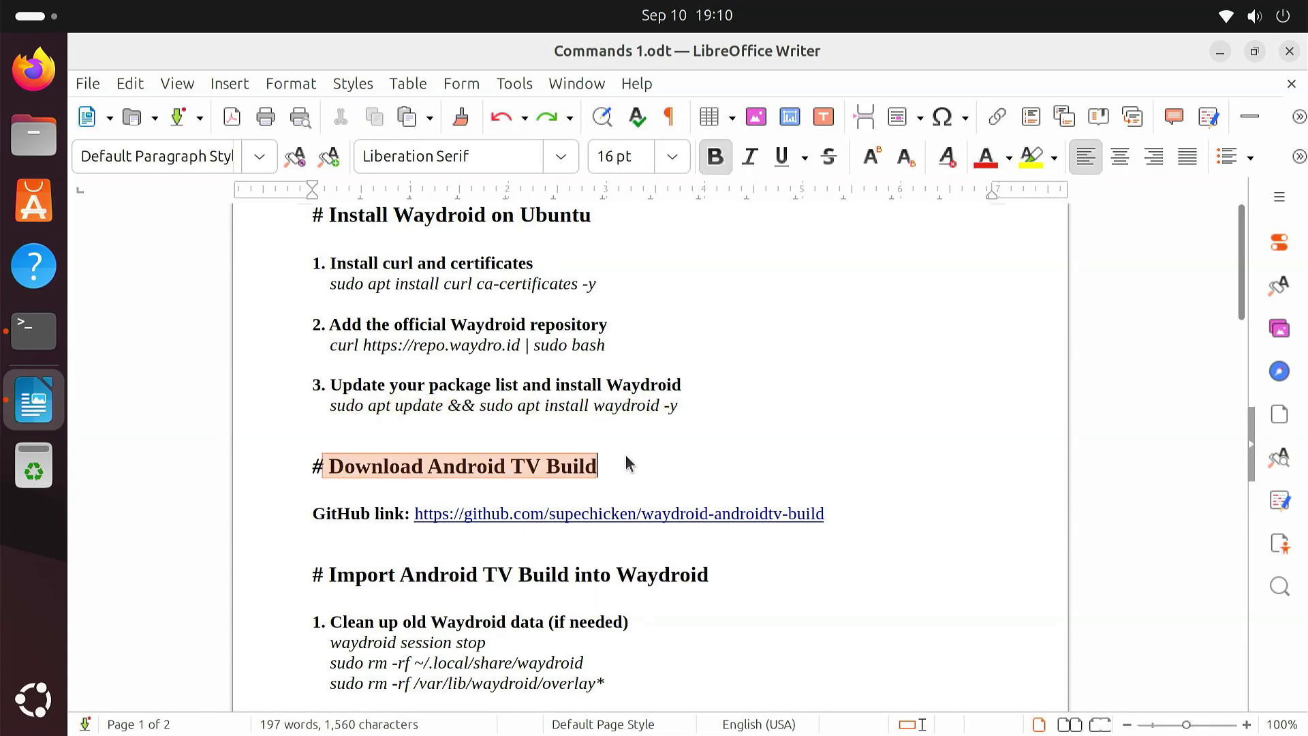
pyautogui.click(625, 461)
pyautogui.moveTo(415, 515); pyautogui.dragTo(816, 515)
pyautogui.rightClick(783, 509)
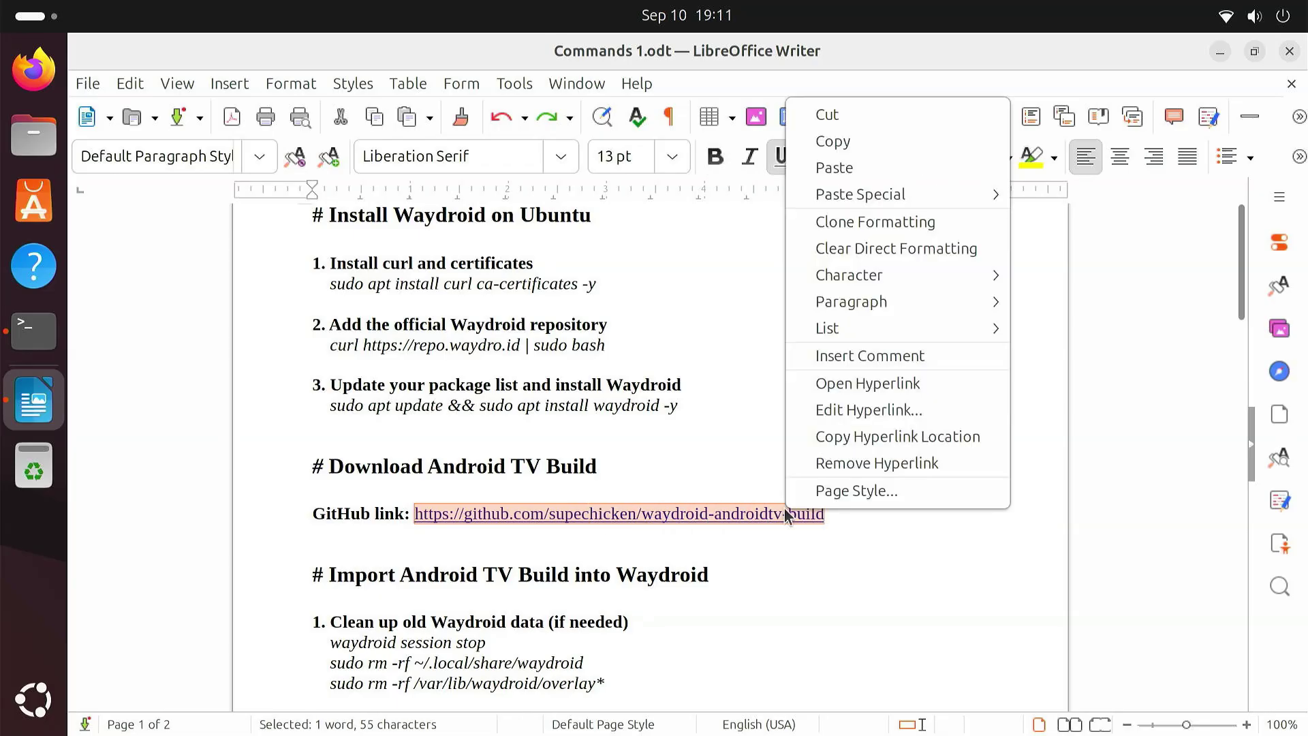
pyautogui.click(897, 145)
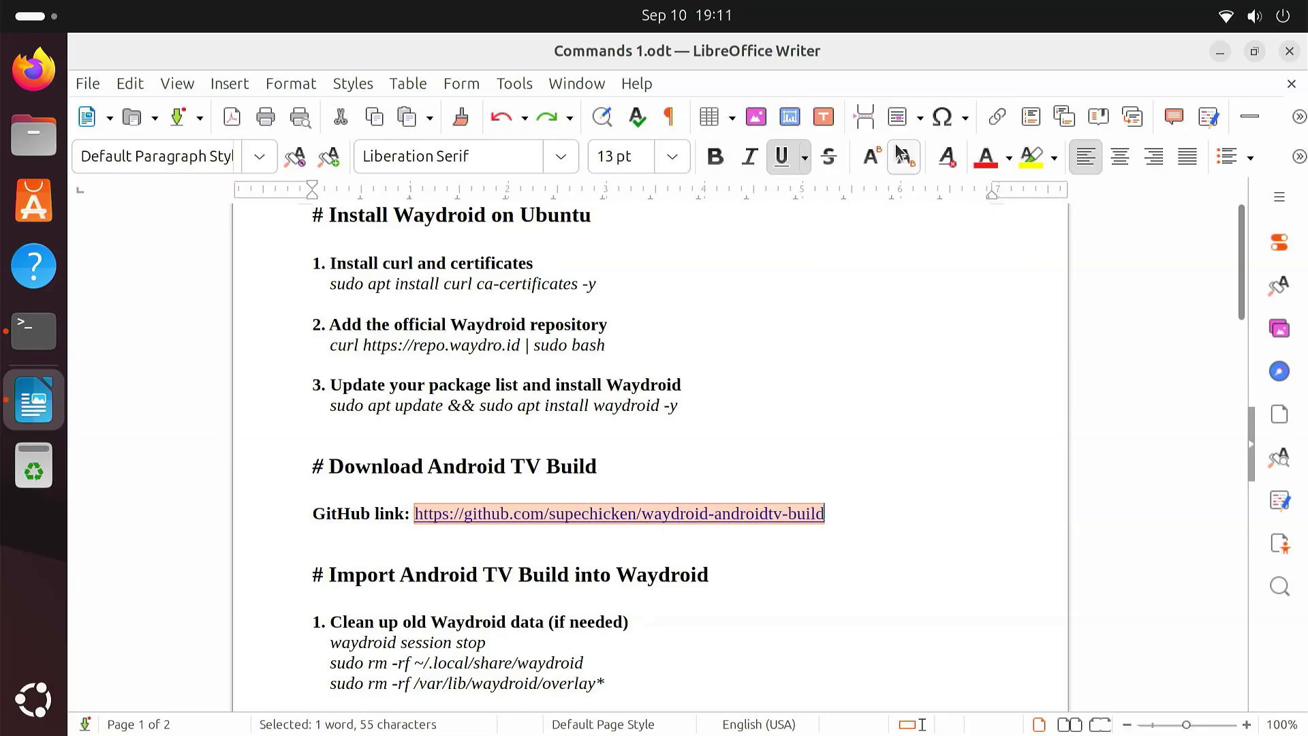
# Step: Load the link in Firefox and highlight Android TV 13, GApps, Widevine L3 and VA-API in the description
pyautogui.click(27, 75)
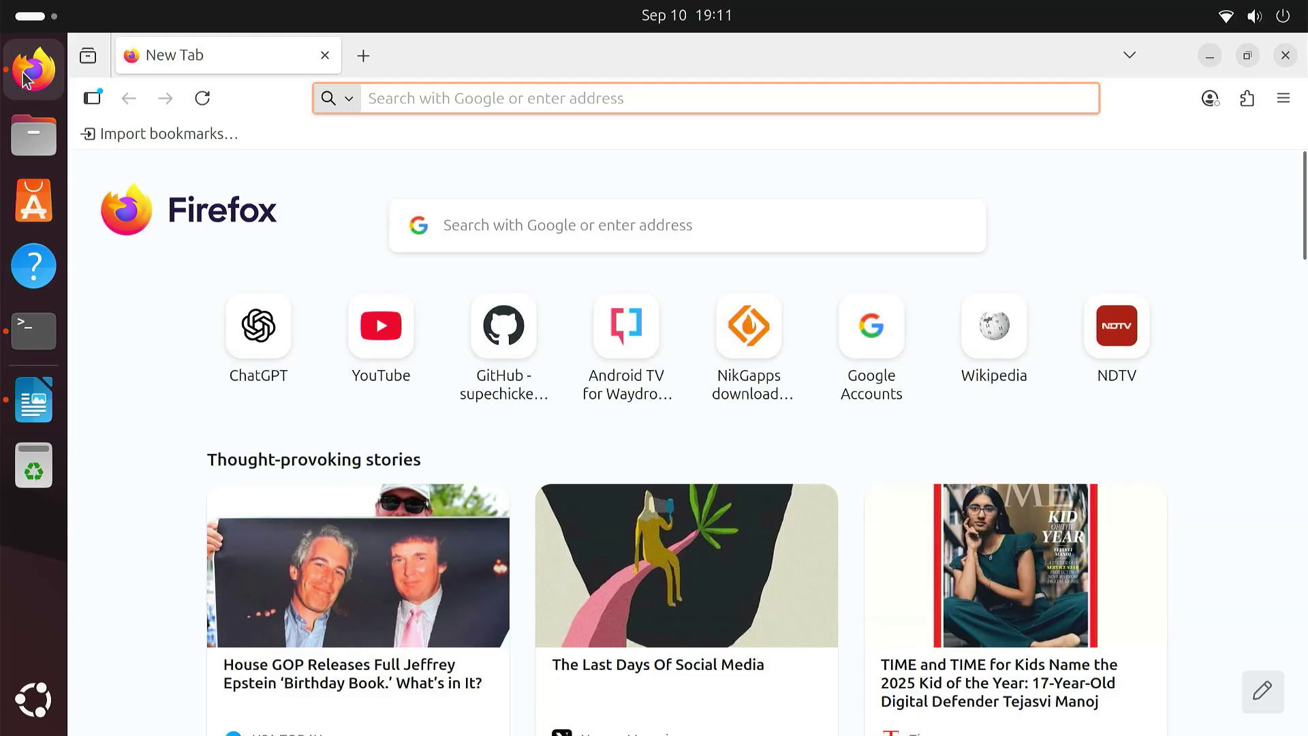
pyautogui.hotkey('ctrl', 'v')
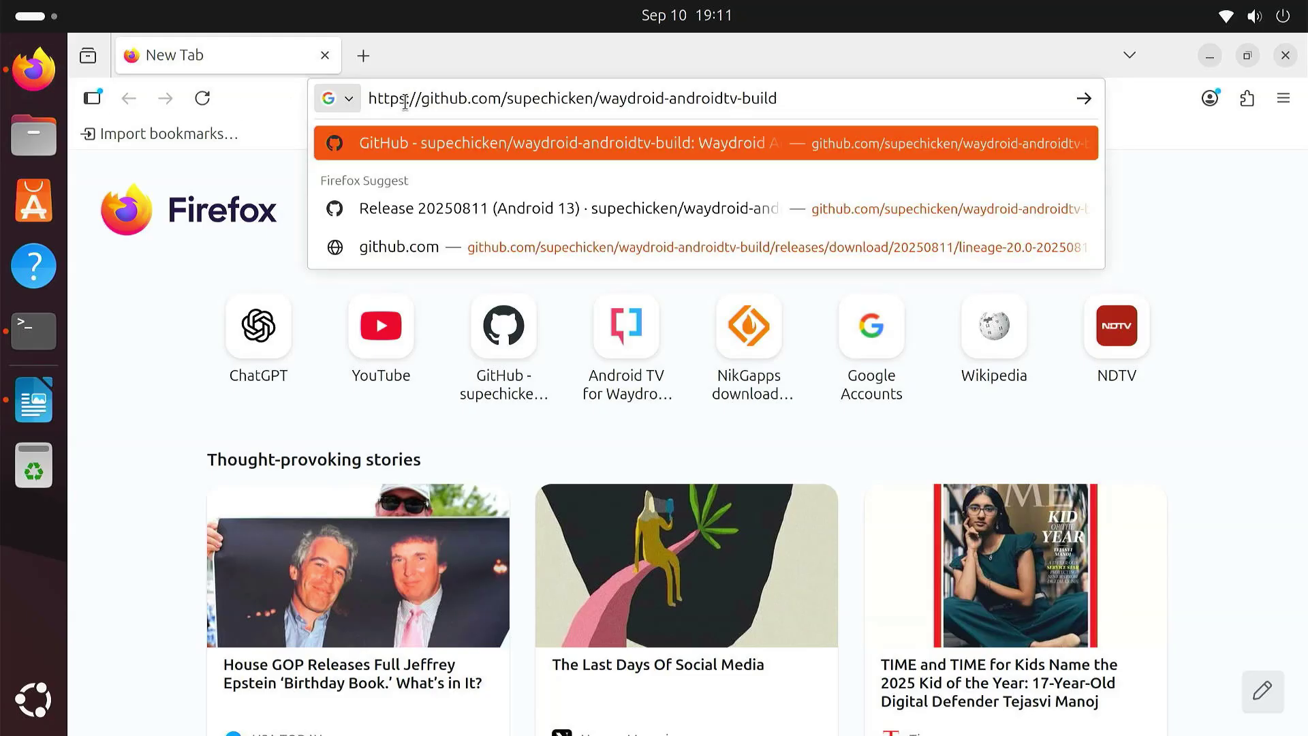
pyautogui.press('Return')
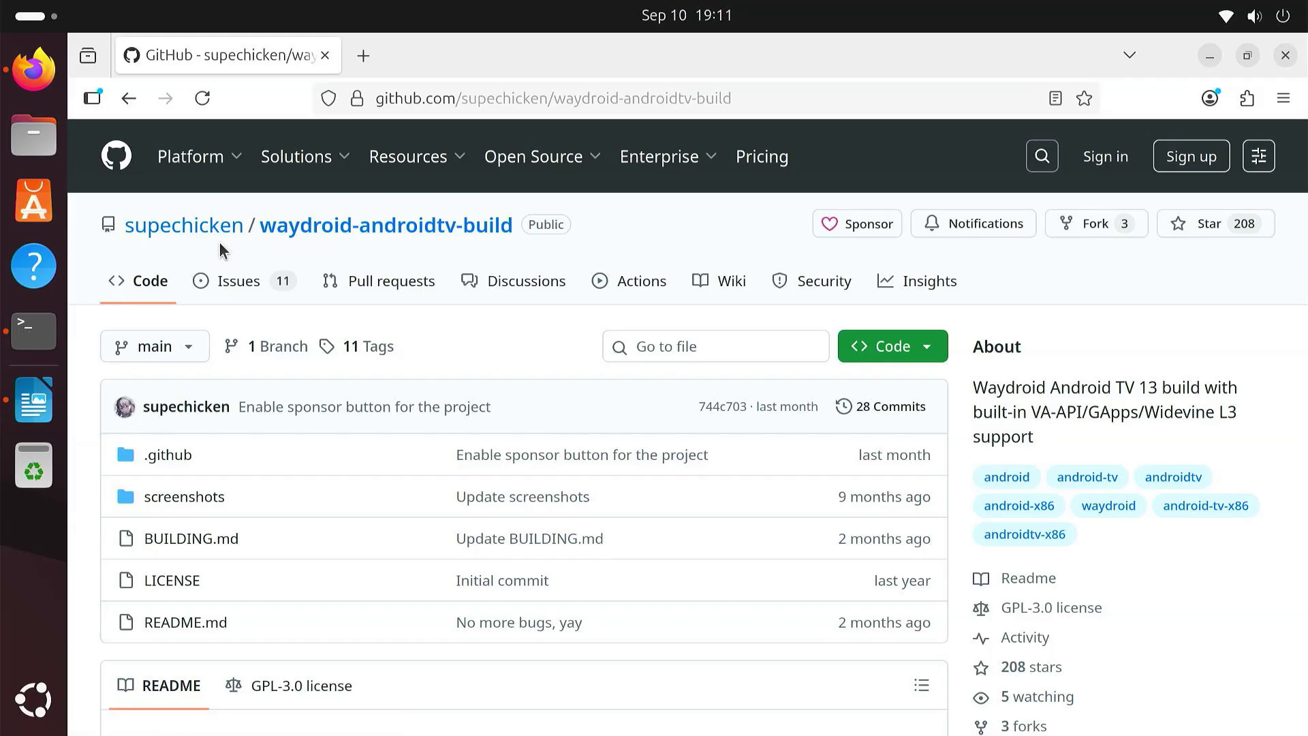
pyautogui.moveTo(1072, 388); pyautogui.dragTo(1162, 391)
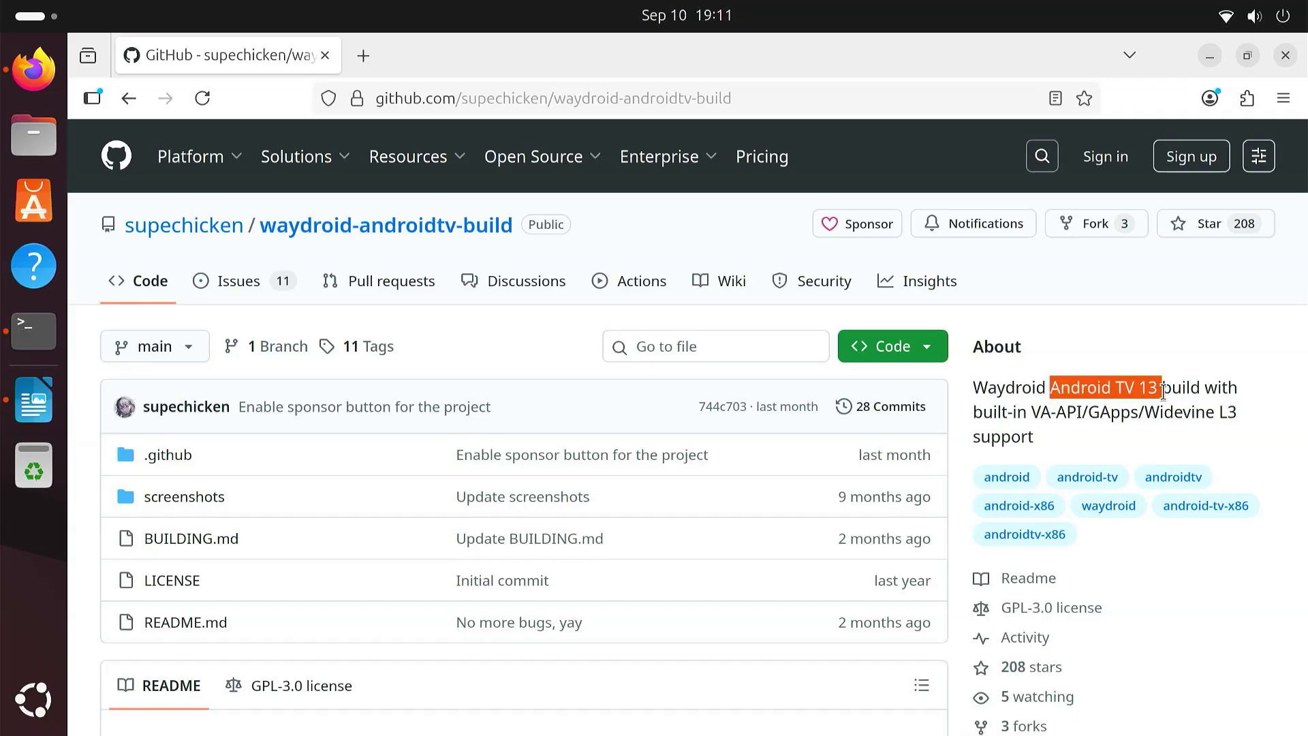
pyautogui.moveTo(1088, 416); pyautogui.dragTo(1135, 422)
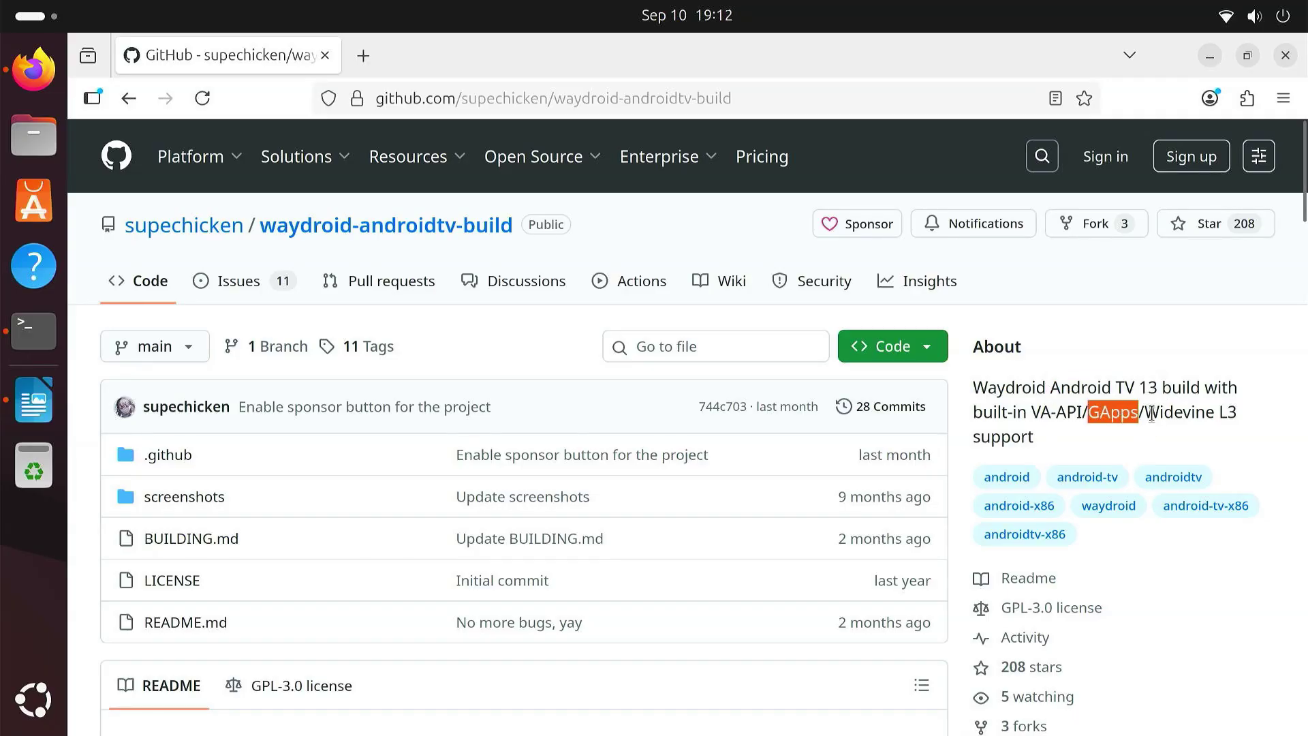
pyautogui.moveTo(1145, 416); pyautogui.dragTo(1240, 418)
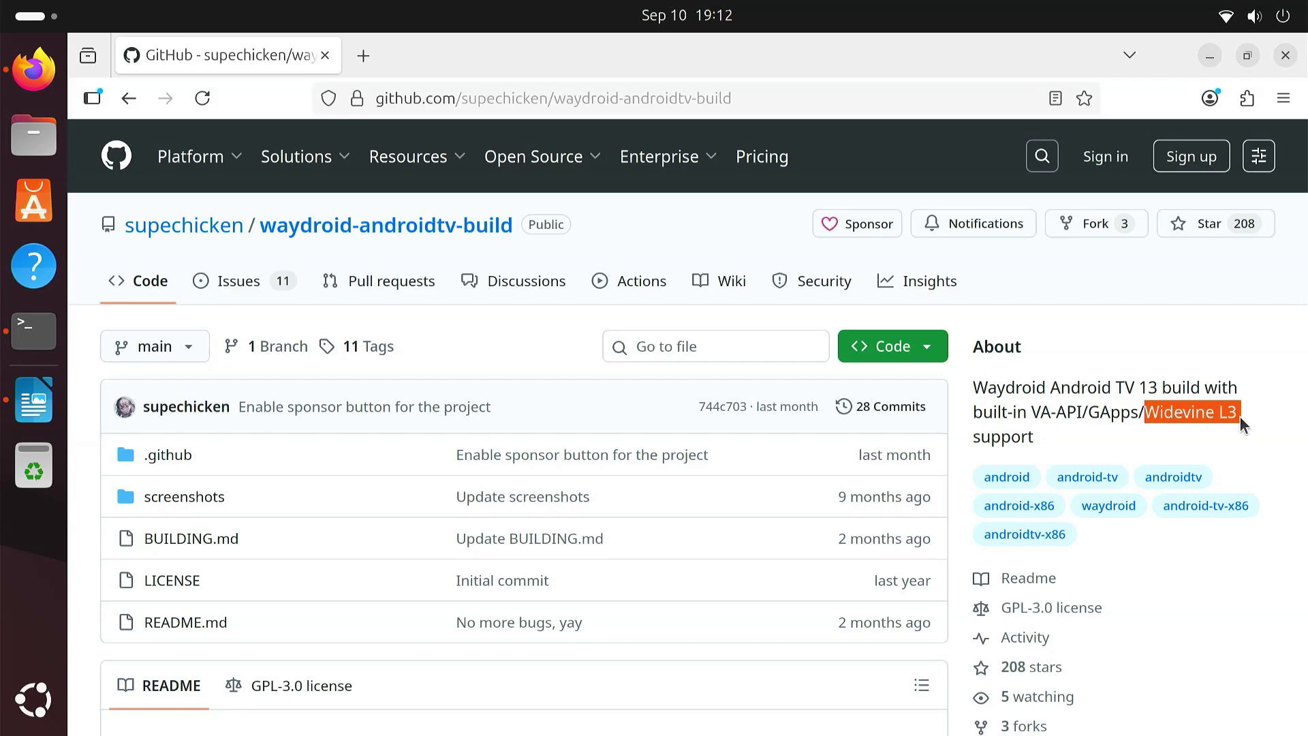
pyautogui.moveTo(1029, 413); pyautogui.dragTo(1085, 413)
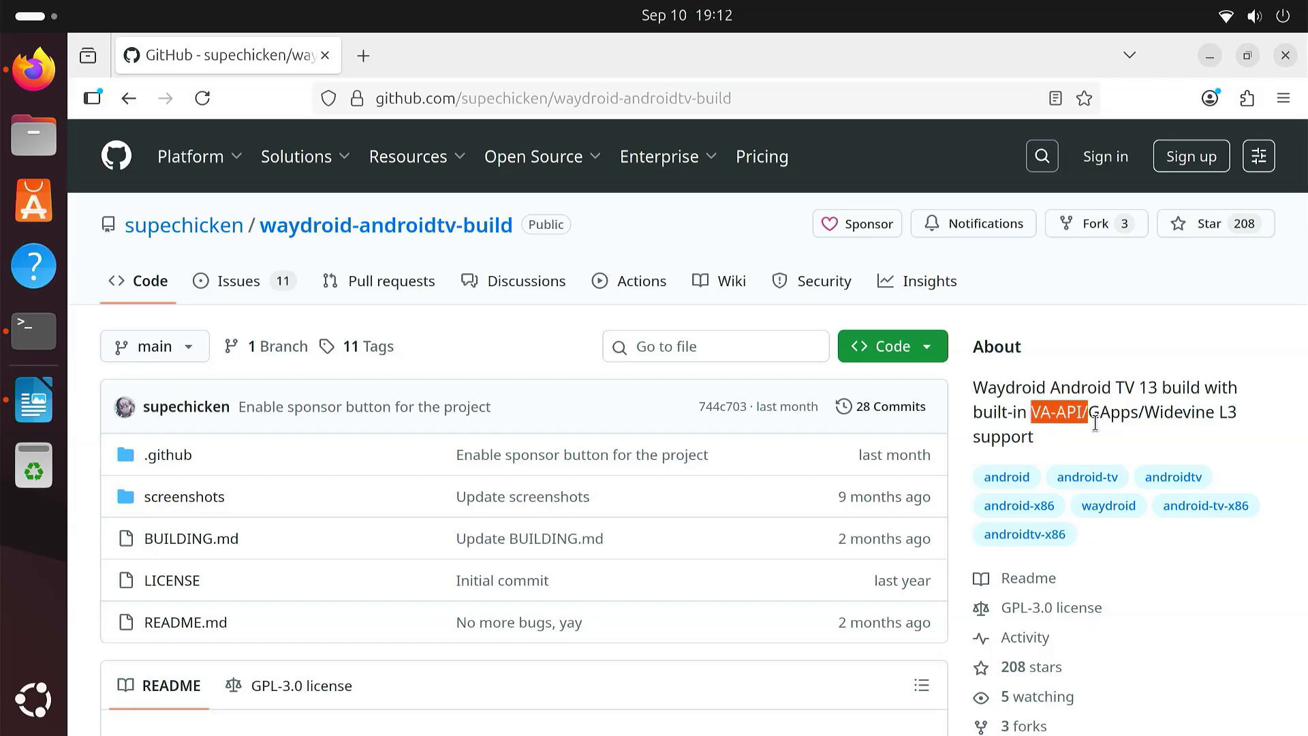
pyautogui.click(1094, 422)
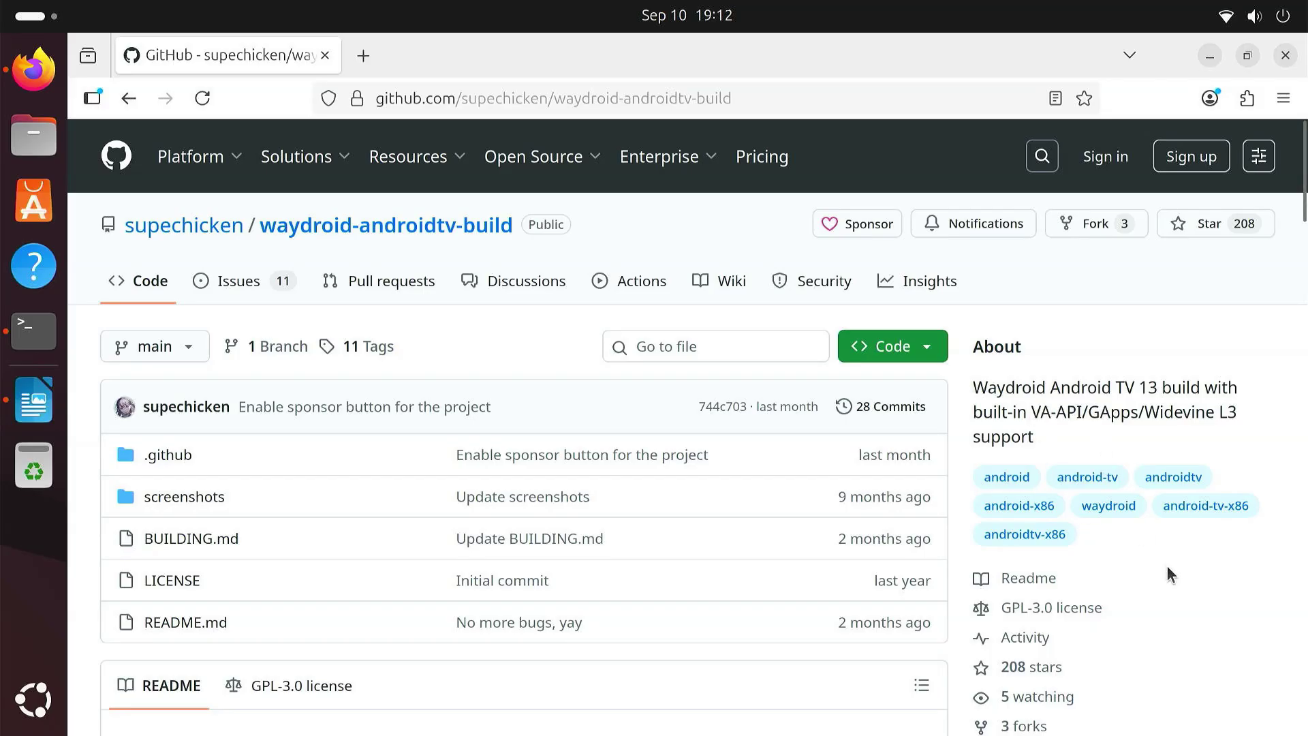
# Step: Open the 20250811 (Android 13) release and scroll down to its Assets with the x86_64 zip
pyautogui.scroll(-5, 1169, 566)
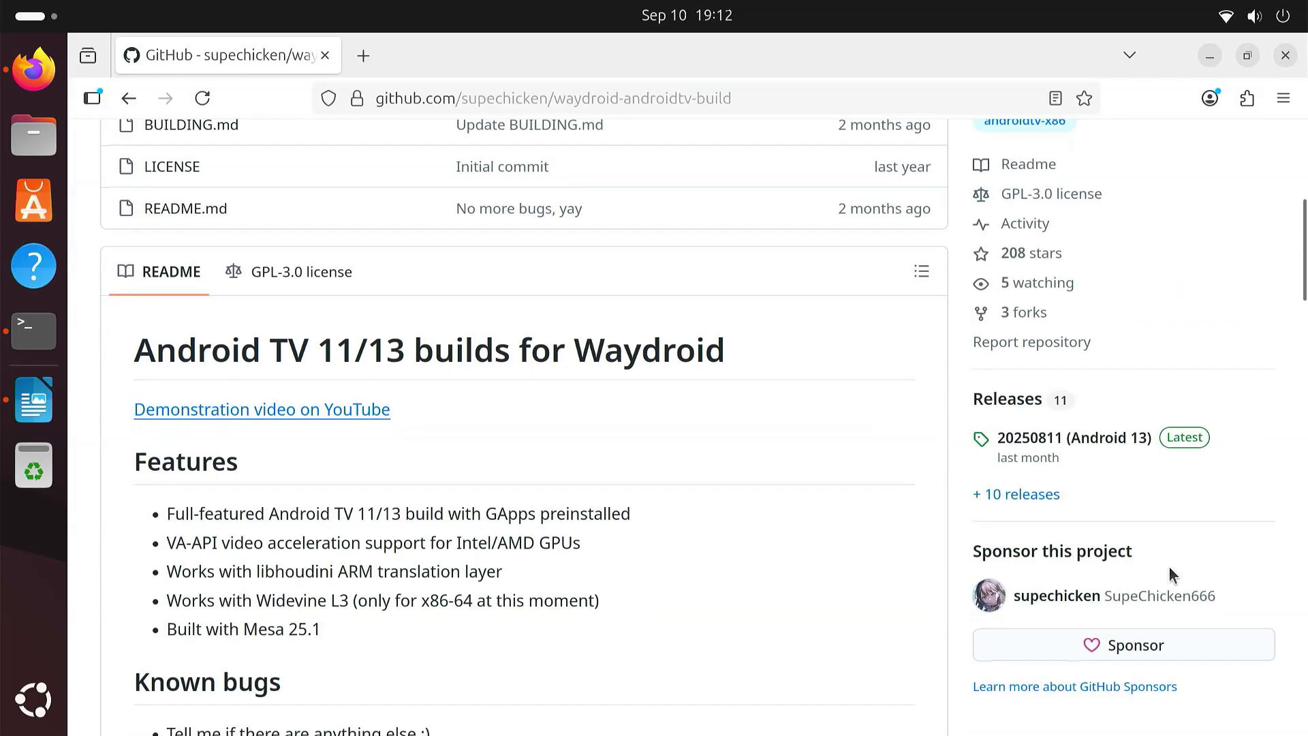
pyautogui.click(1060, 450)
pyautogui.scroll(-5, 1058, 449)
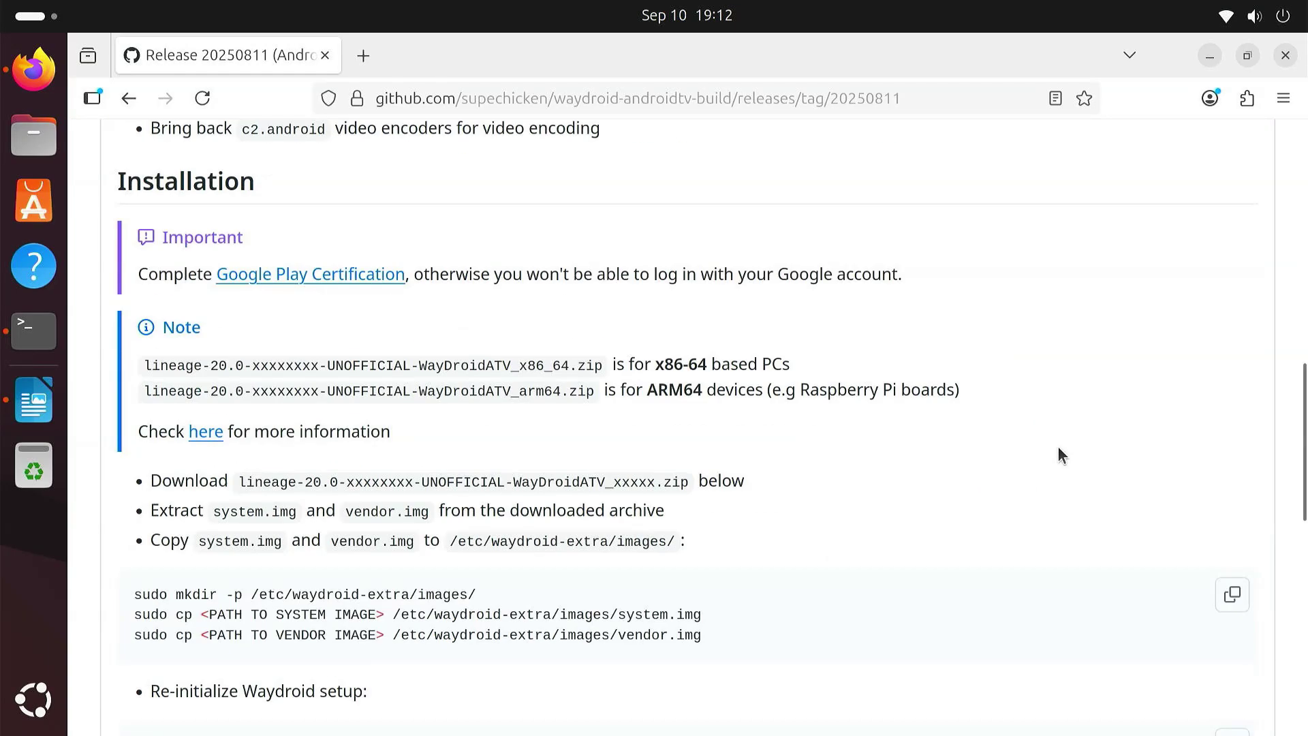
pyautogui.scroll(-10, 1057, 447)
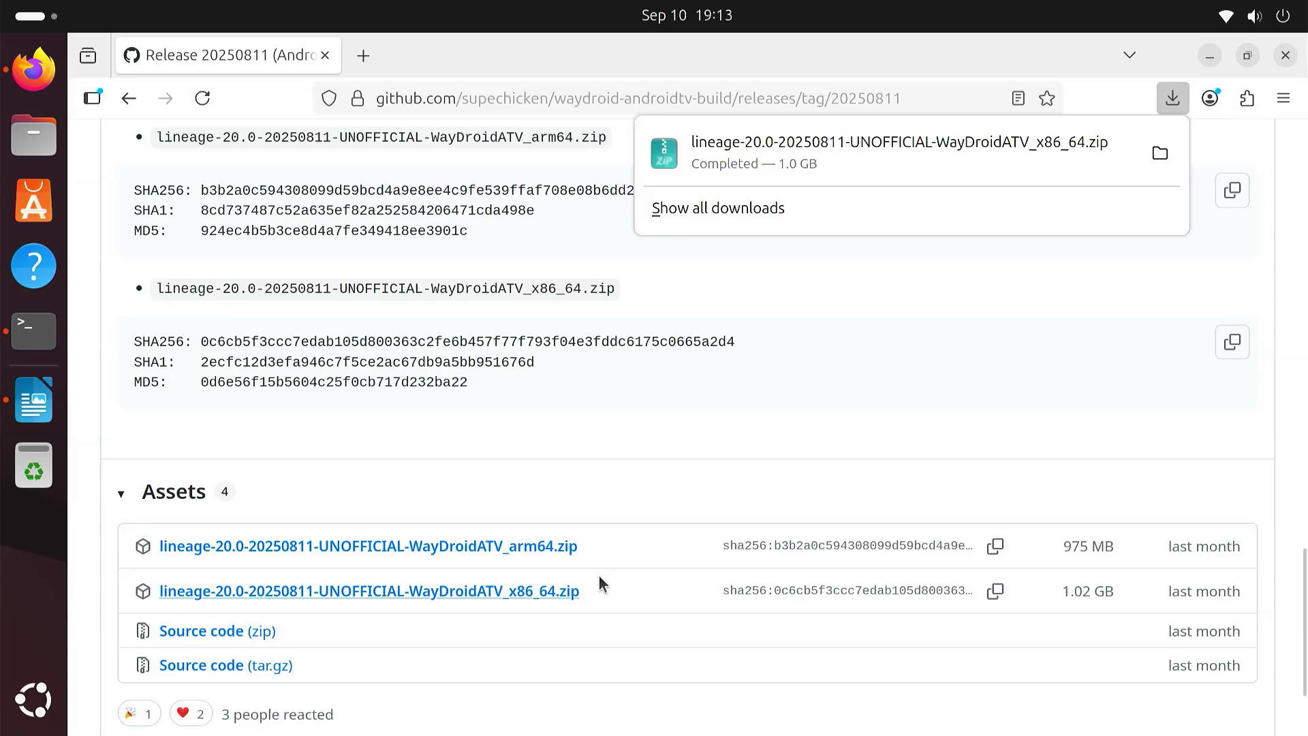
# Step: Extract the downloaded lineage zip in Downloads and open the extracted folder
pyautogui.click(1159, 153)
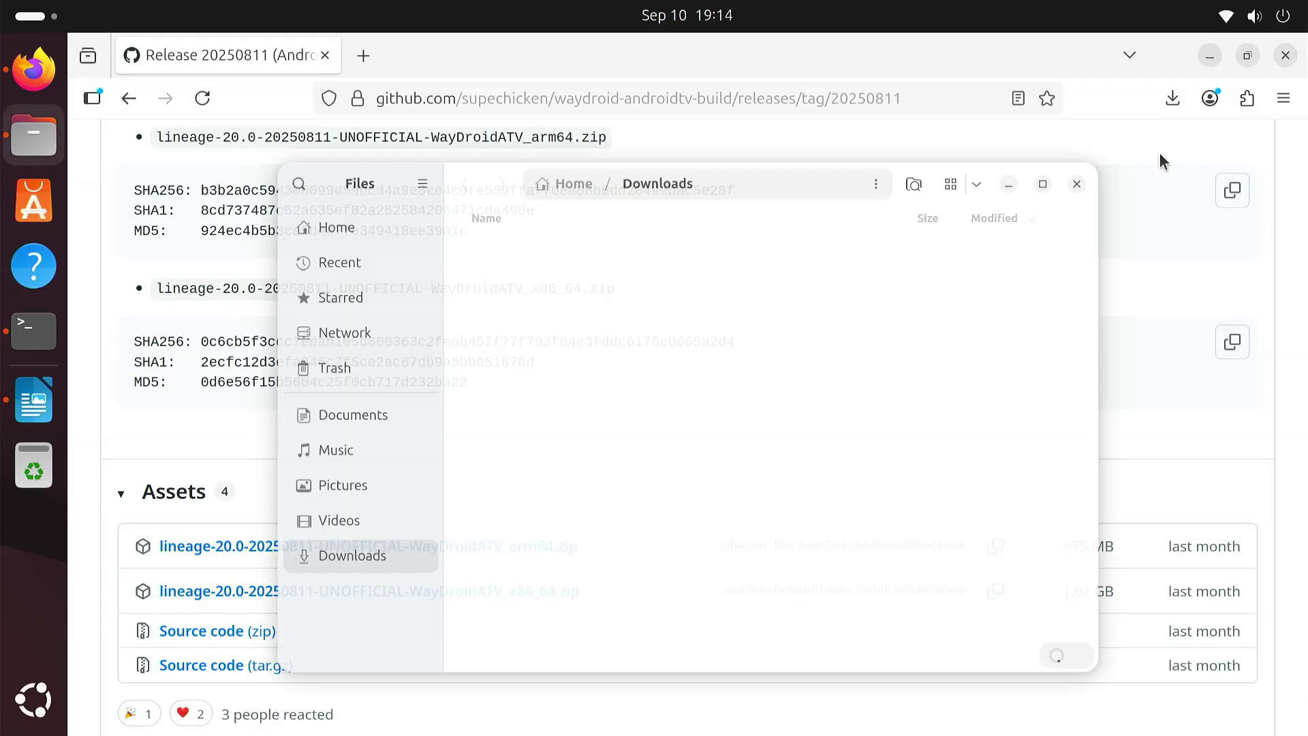
pyautogui.click(1286, 55)
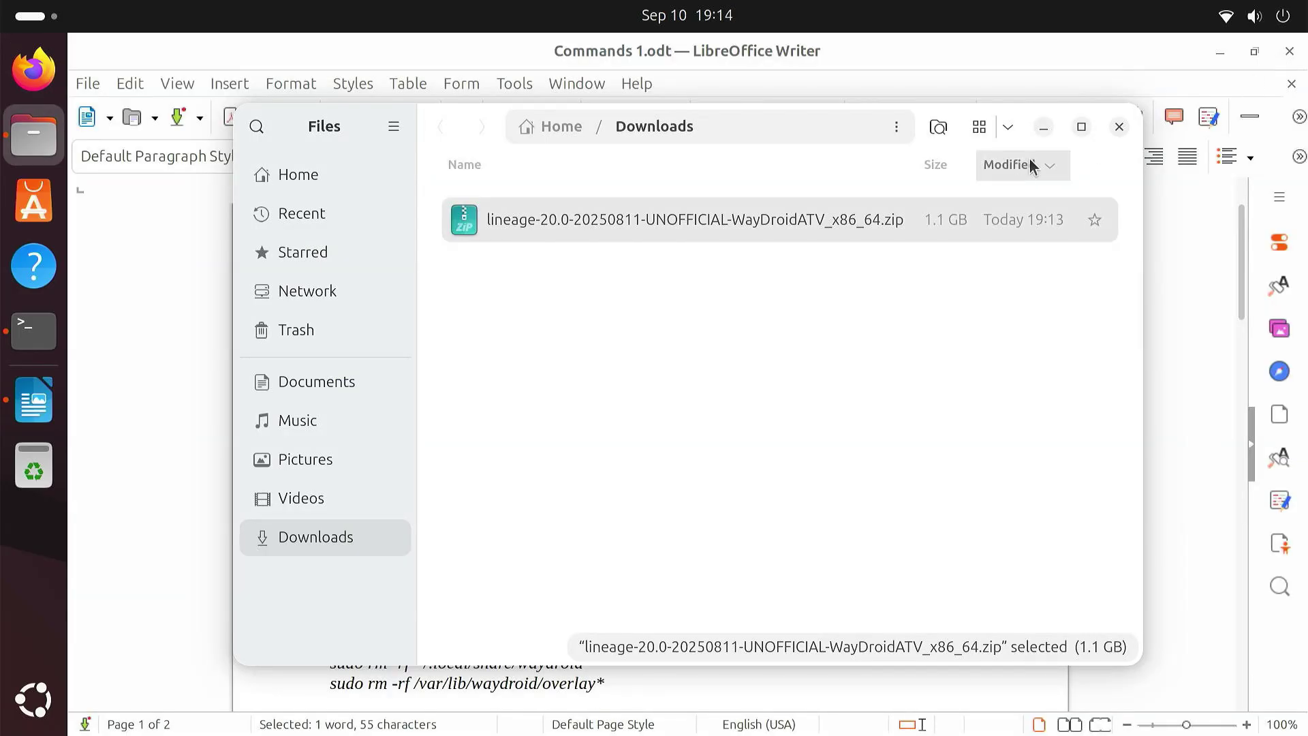
pyautogui.click(1081, 127)
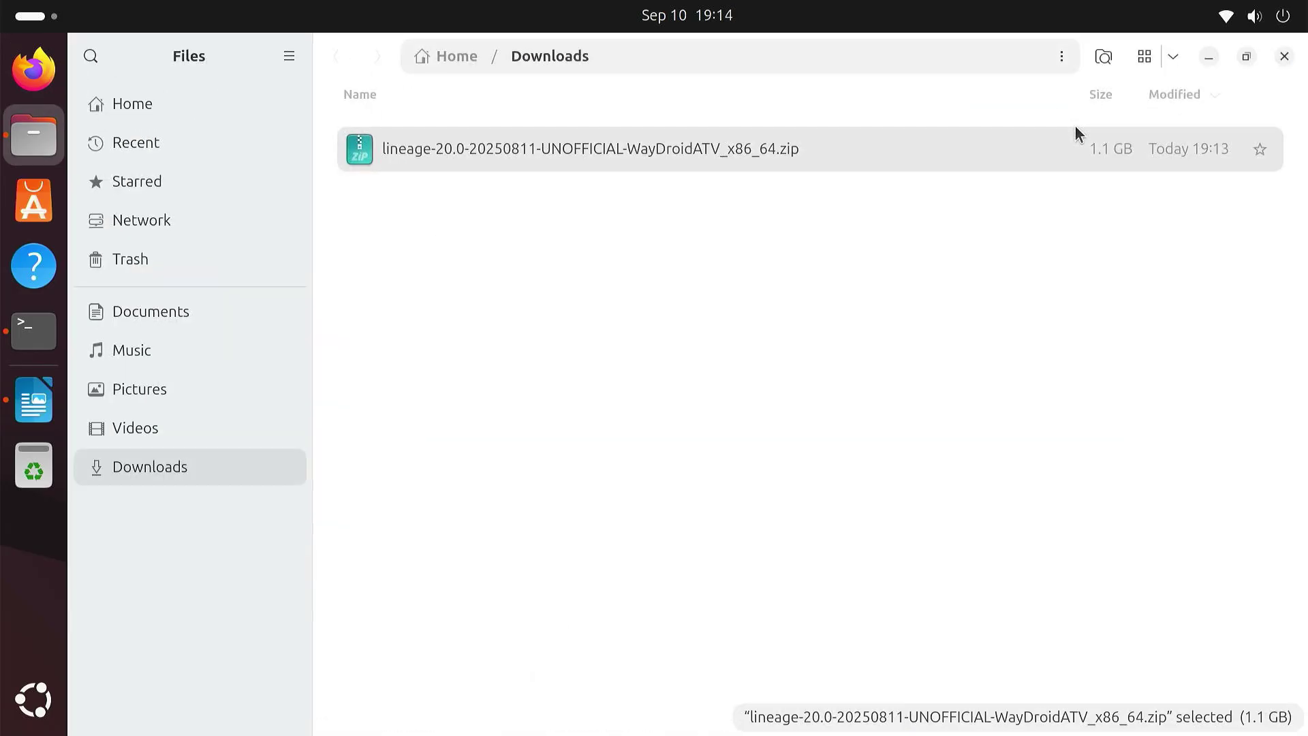
pyautogui.rightClick(552, 158)
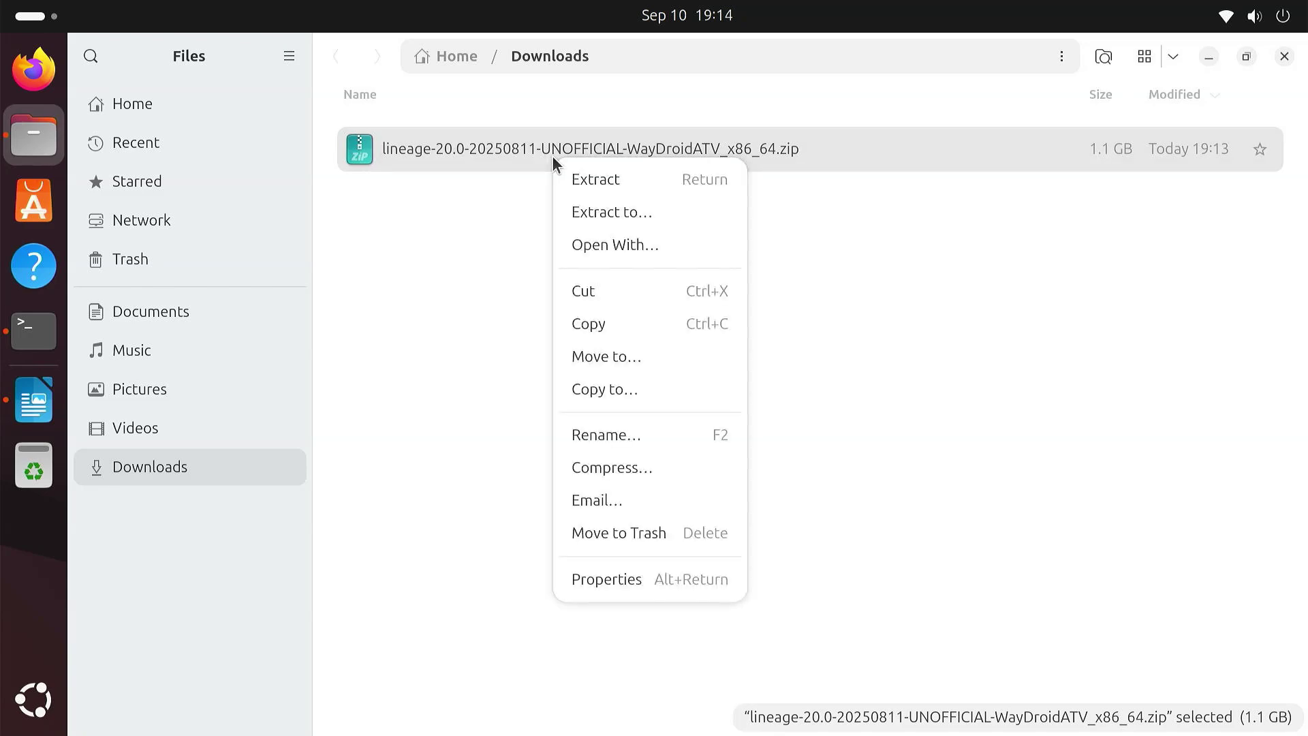
pyautogui.click(643, 181)
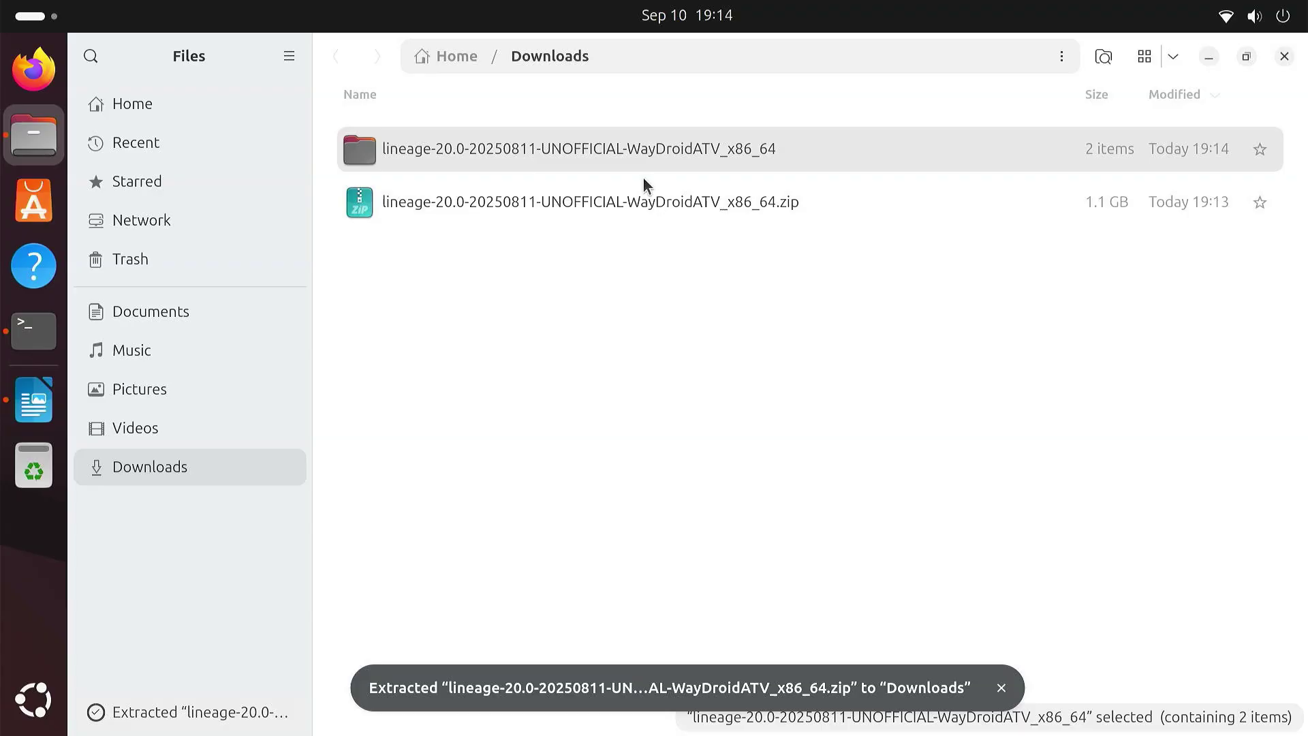
pyautogui.doubleClick(500, 153)
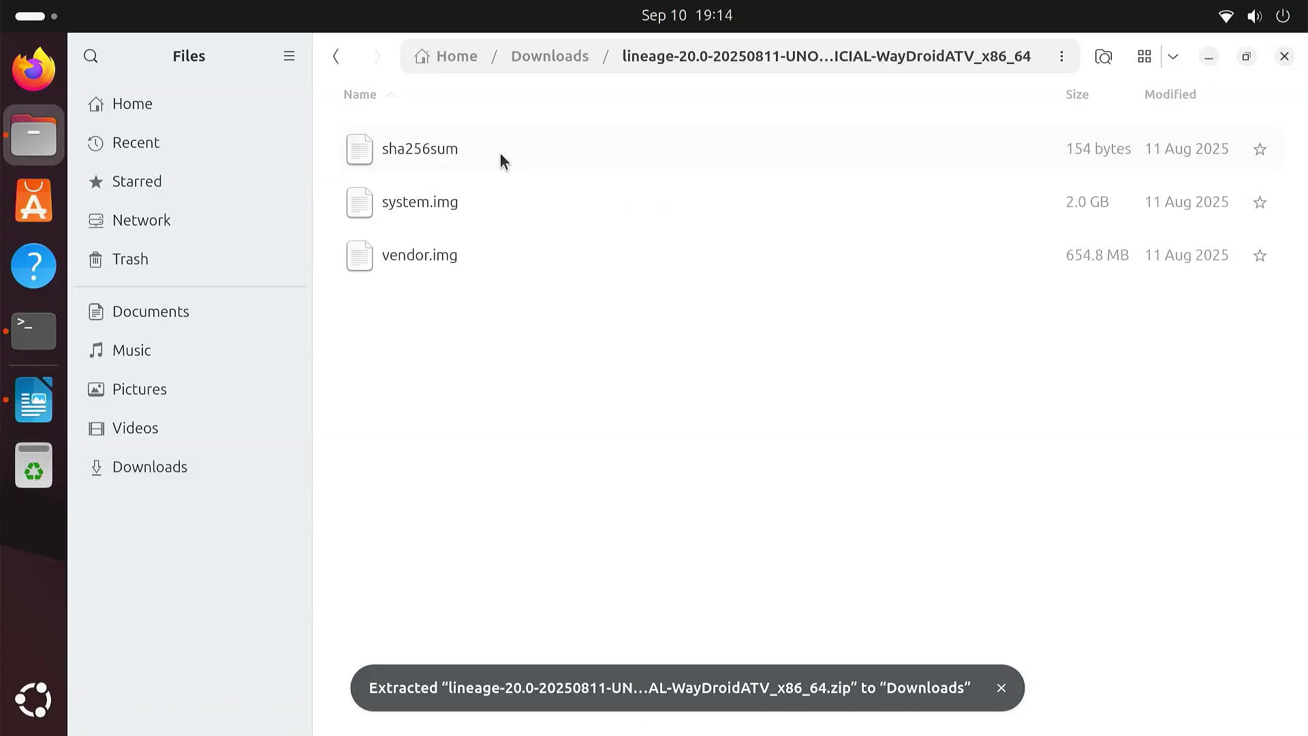
# Step: Copy system.img and vendor.img from the lineage folder into Downloads, then minimize Files
pyautogui.click(471, 198)
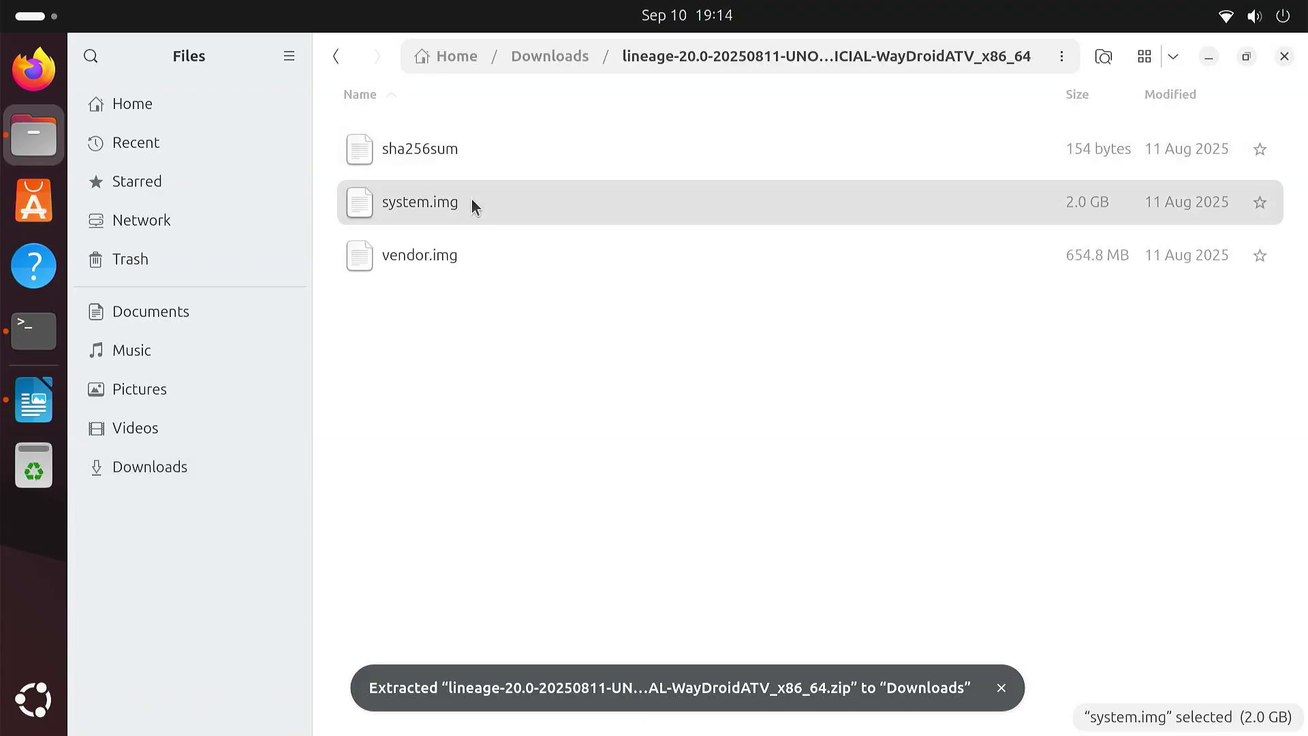
pyautogui.click(472, 255)
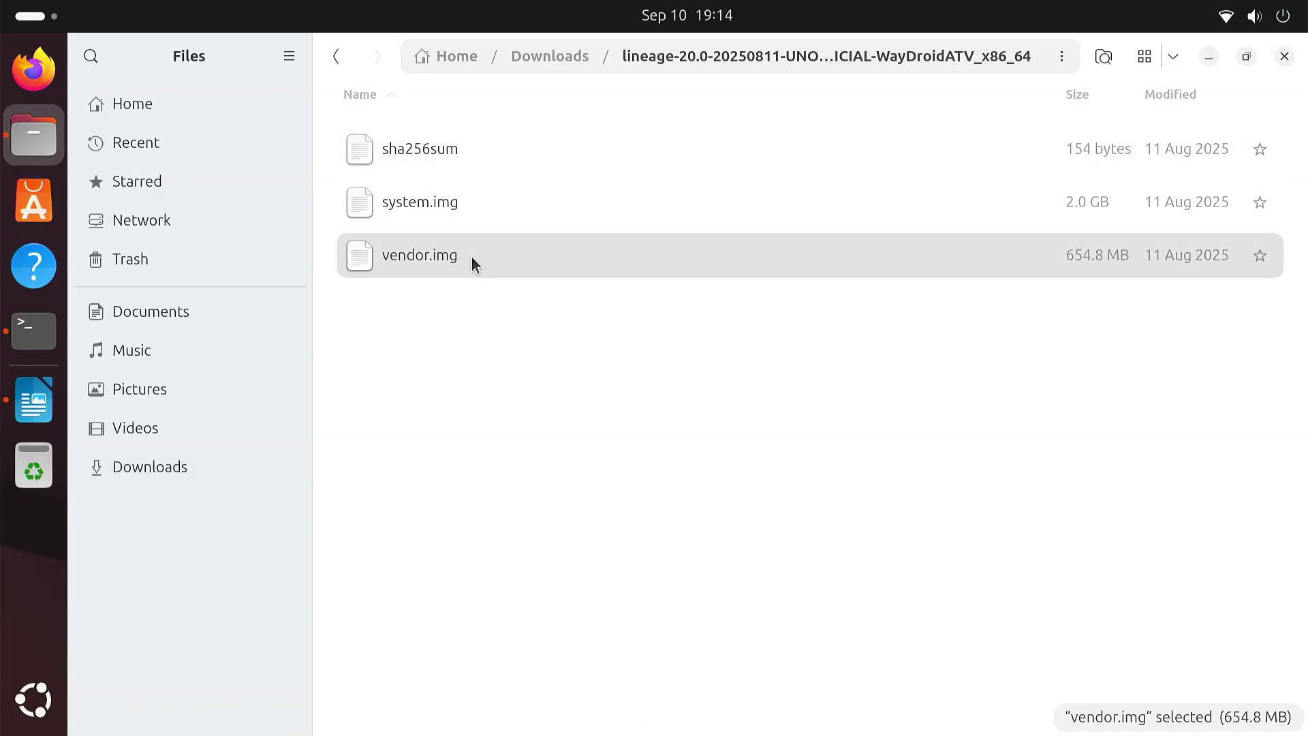
pyautogui.click(477, 212)
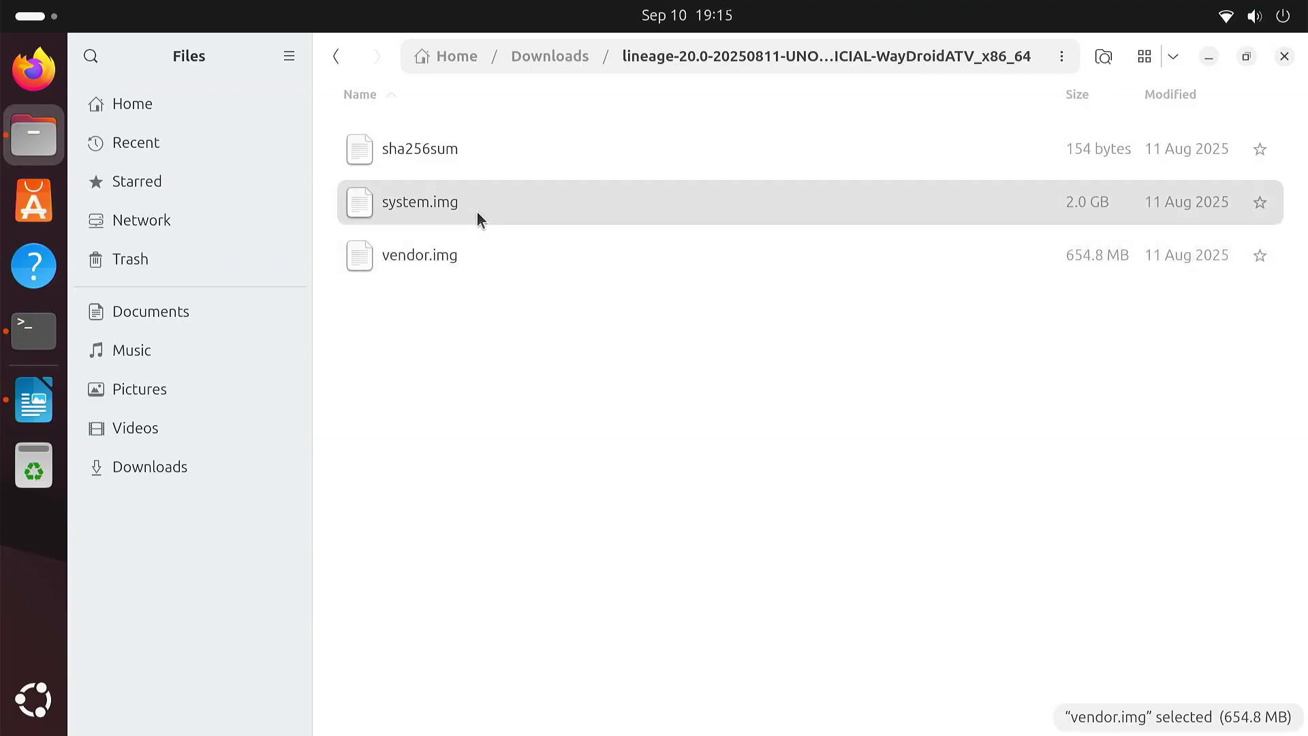
pyautogui.keyDown('ctrl'); pyautogui.click(473, 255); pyautogui.keyUp('ctrl')
pyautogui.rightClick(471, 252)
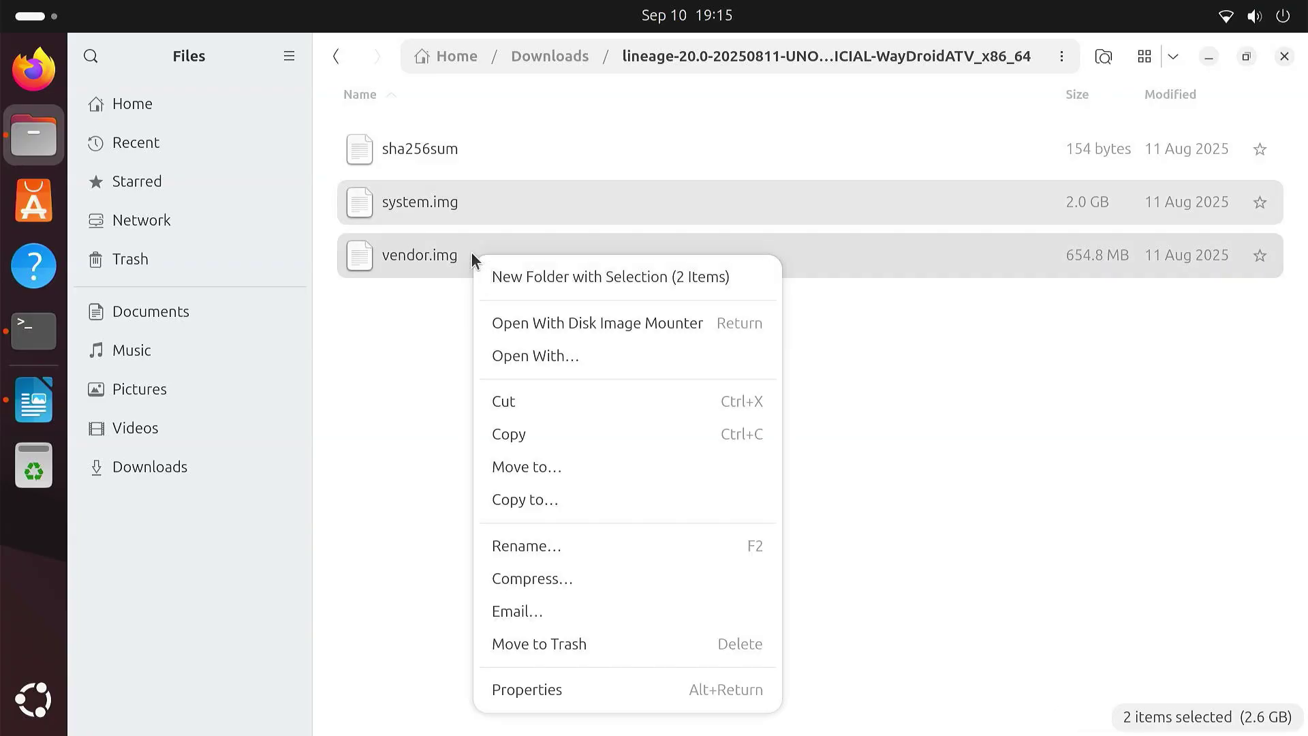
pyautogui.click(546, 429)
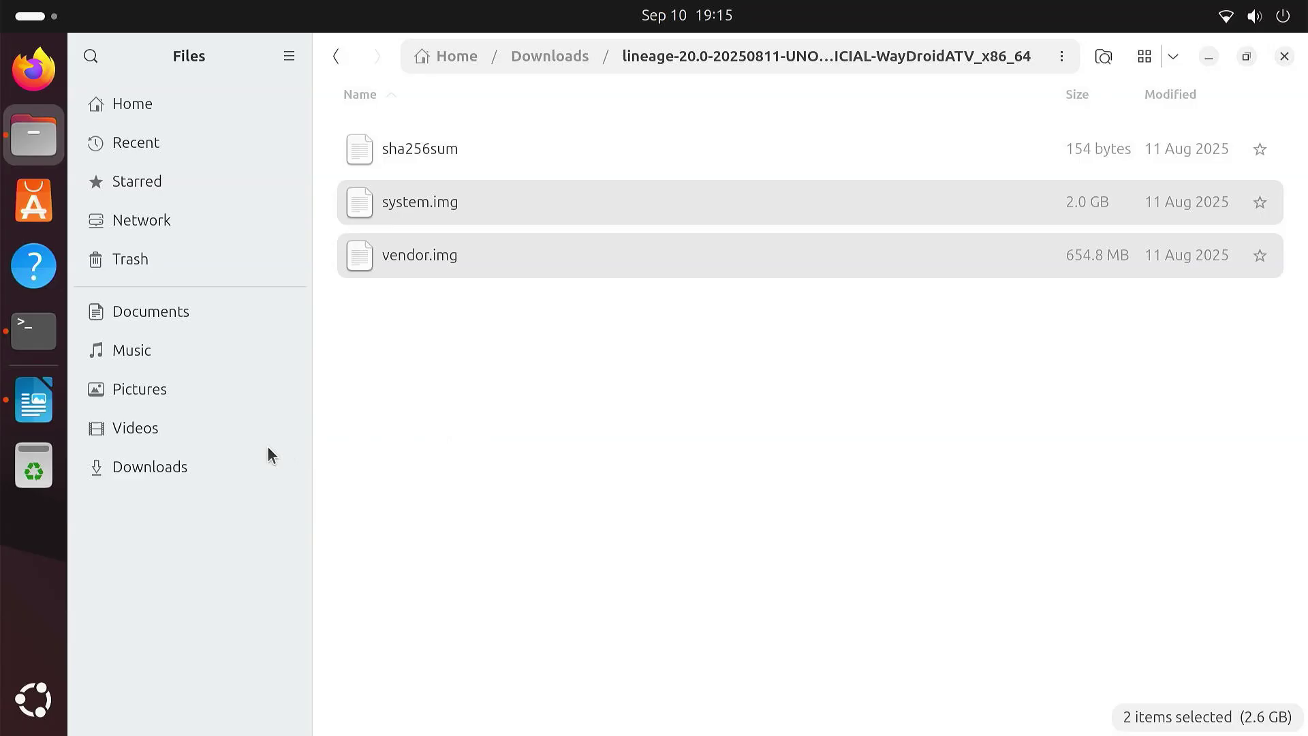
pyautogui.click(203, 461)
pyautogui.rightClick(429, 328)
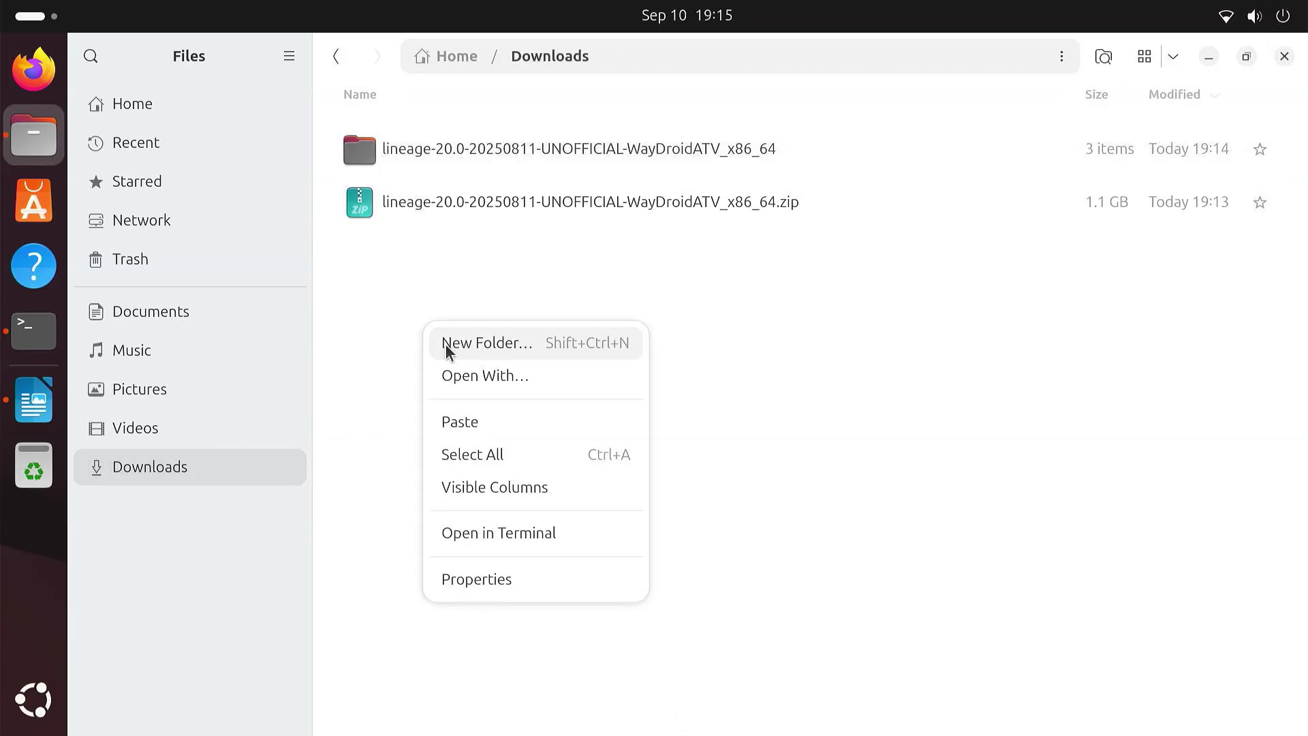
pyautogui.click(499, 417)
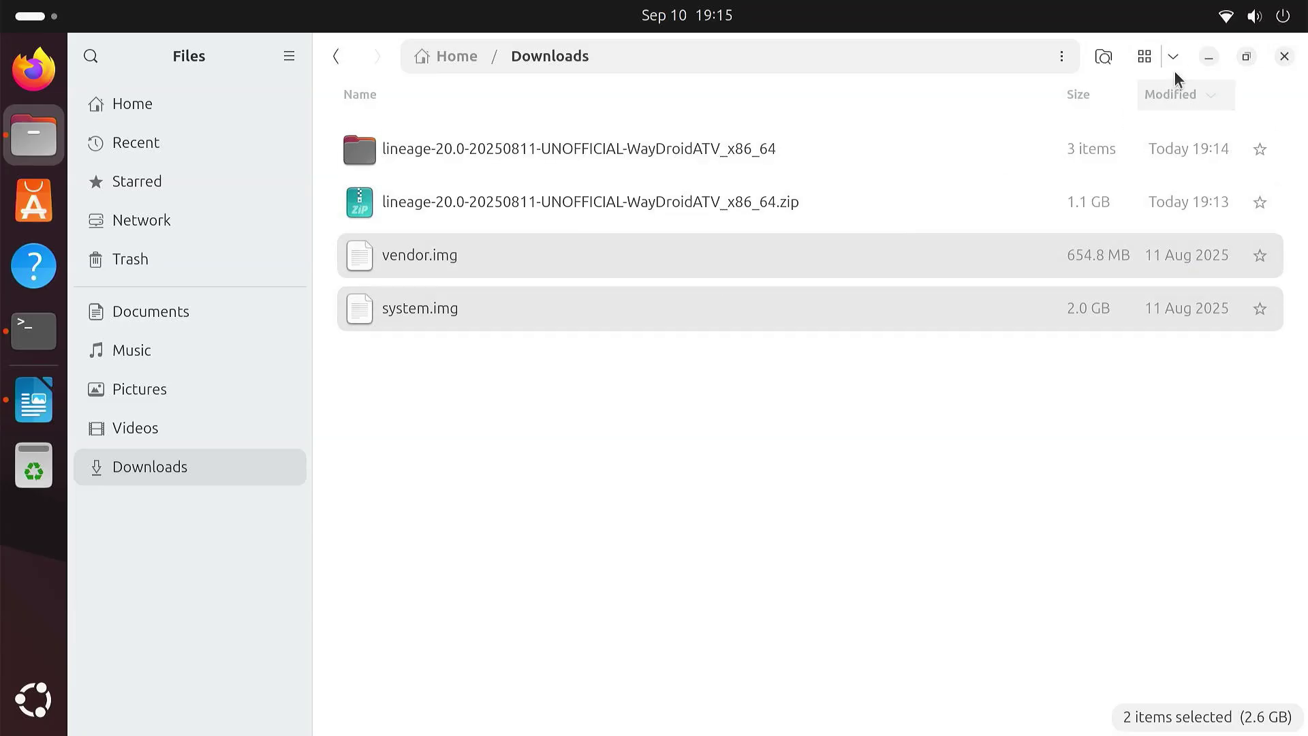
pyautogui.click(1207, 57)
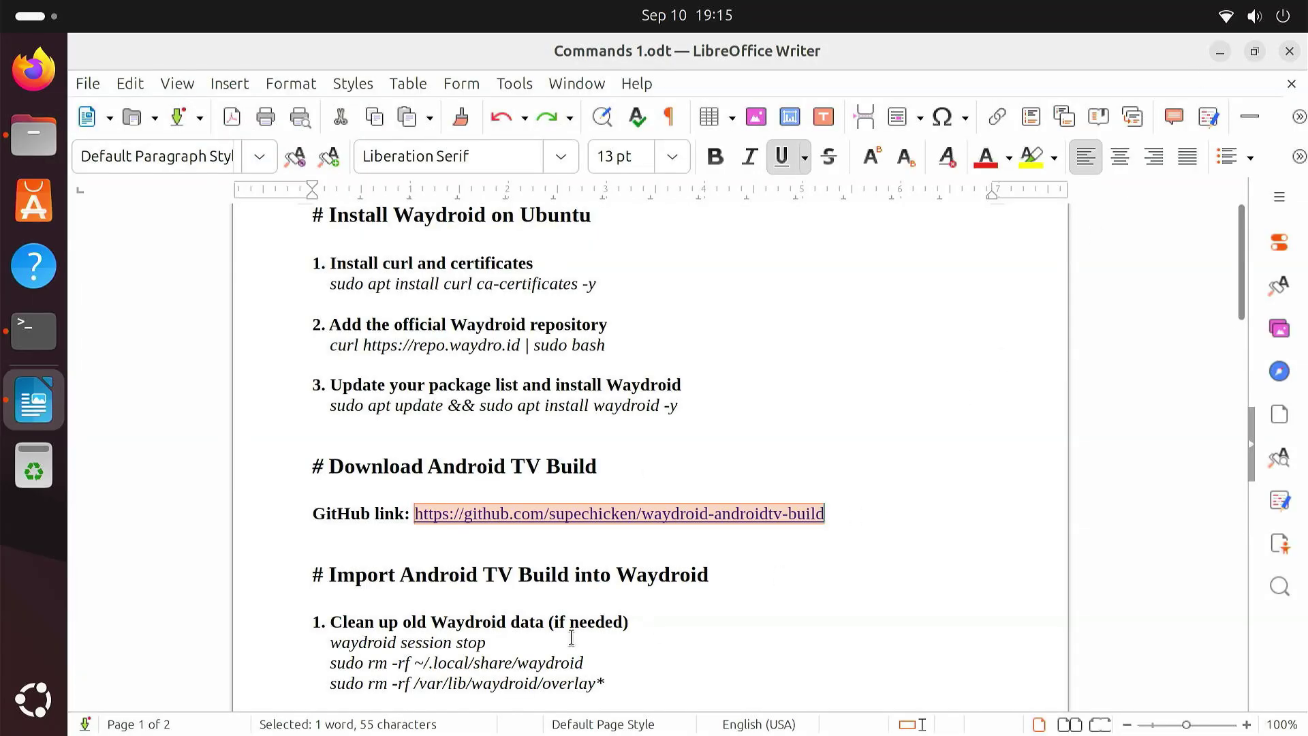
# Step: Run the three step 1 cleanup commands from the notes to clear old Waydroid data
pyautogui.scroll(-5, 571, 638)
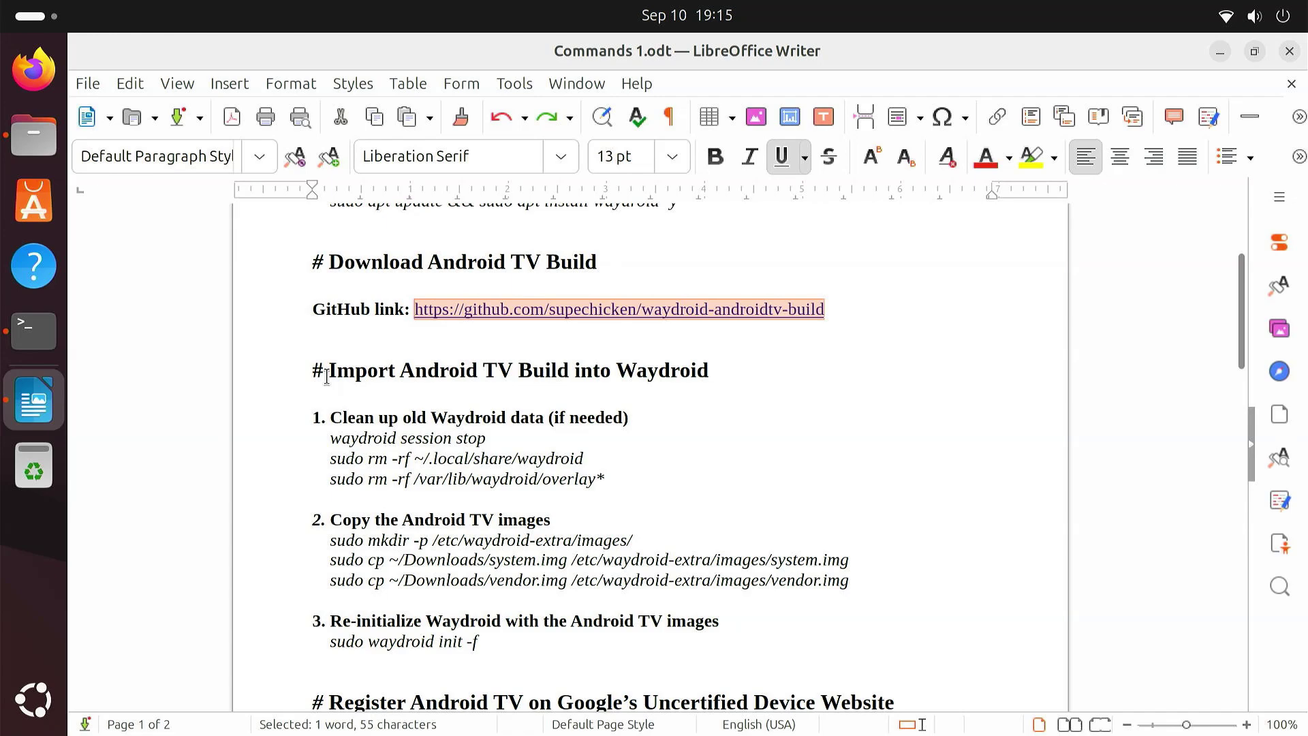
pyautogui.moveTo(312, 375); pyautogui.dragTo(713, 375)
pyautogui.click(713, 374)
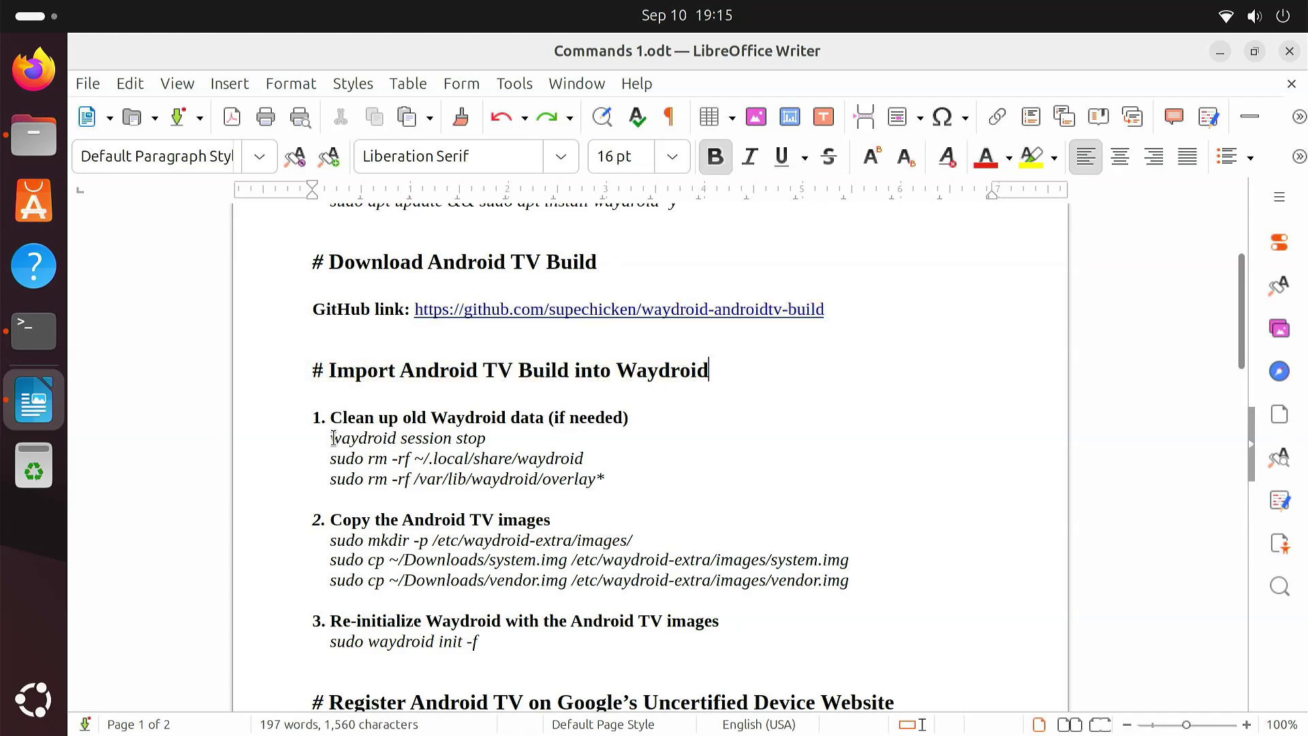
pyautogui.moveTo(333, 437); pyautogui.dragTo(609, 480)
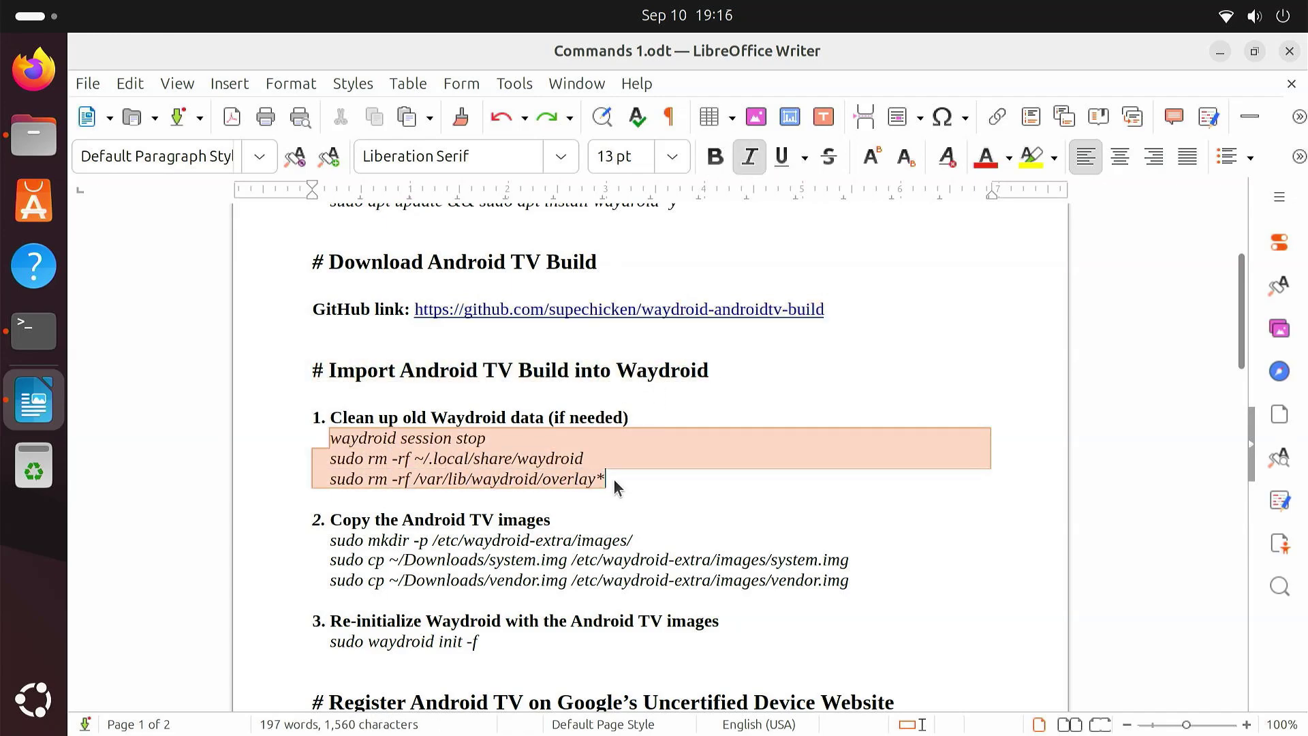
pyautogui.rightClick(560, 463)
pyautogui.click(644, 201)
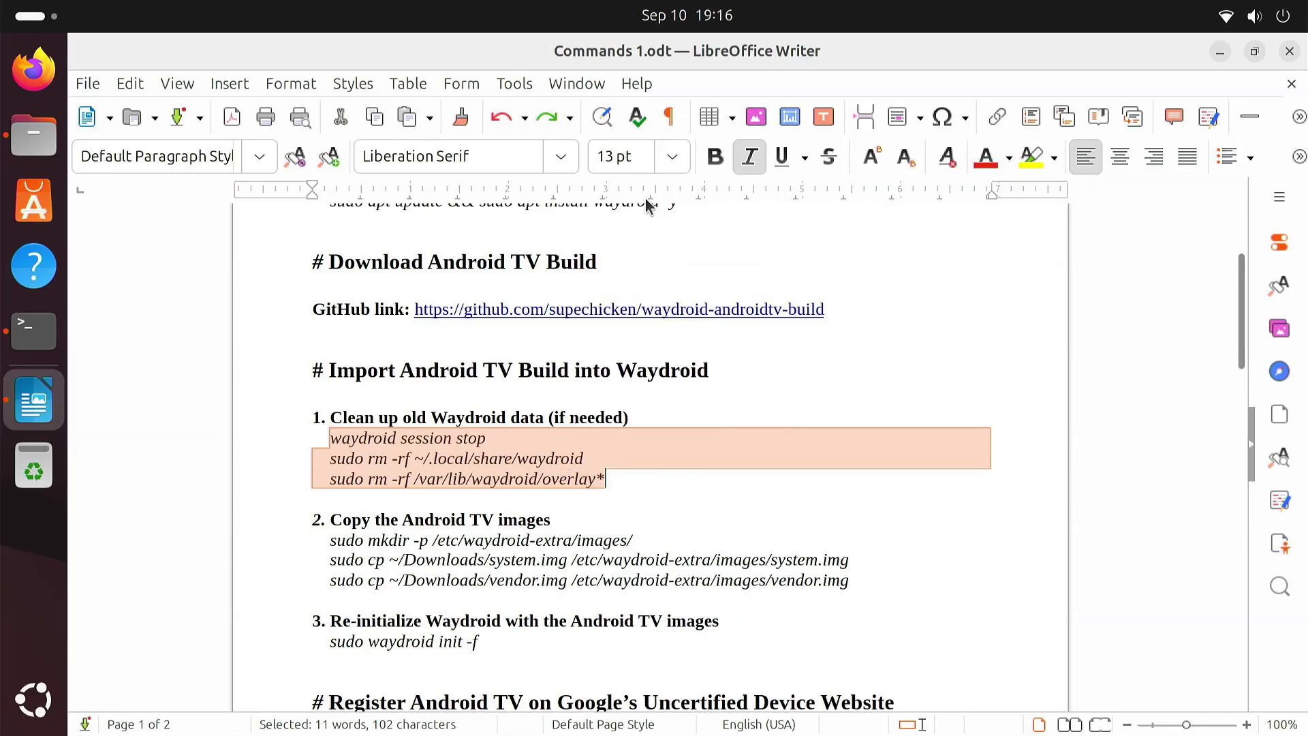
pyautogui.click(34, 331)
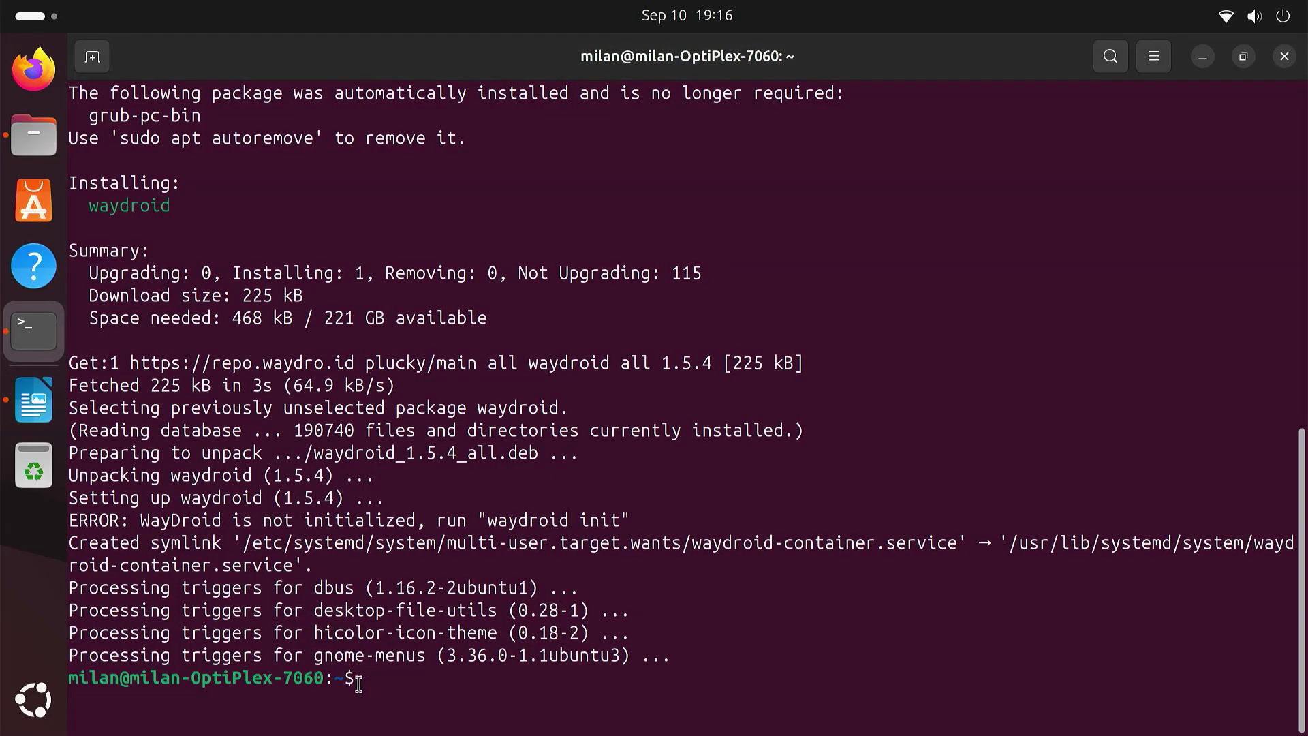
pyautogui.rightClick(400, 685)
pyautogui.click(468, 528)
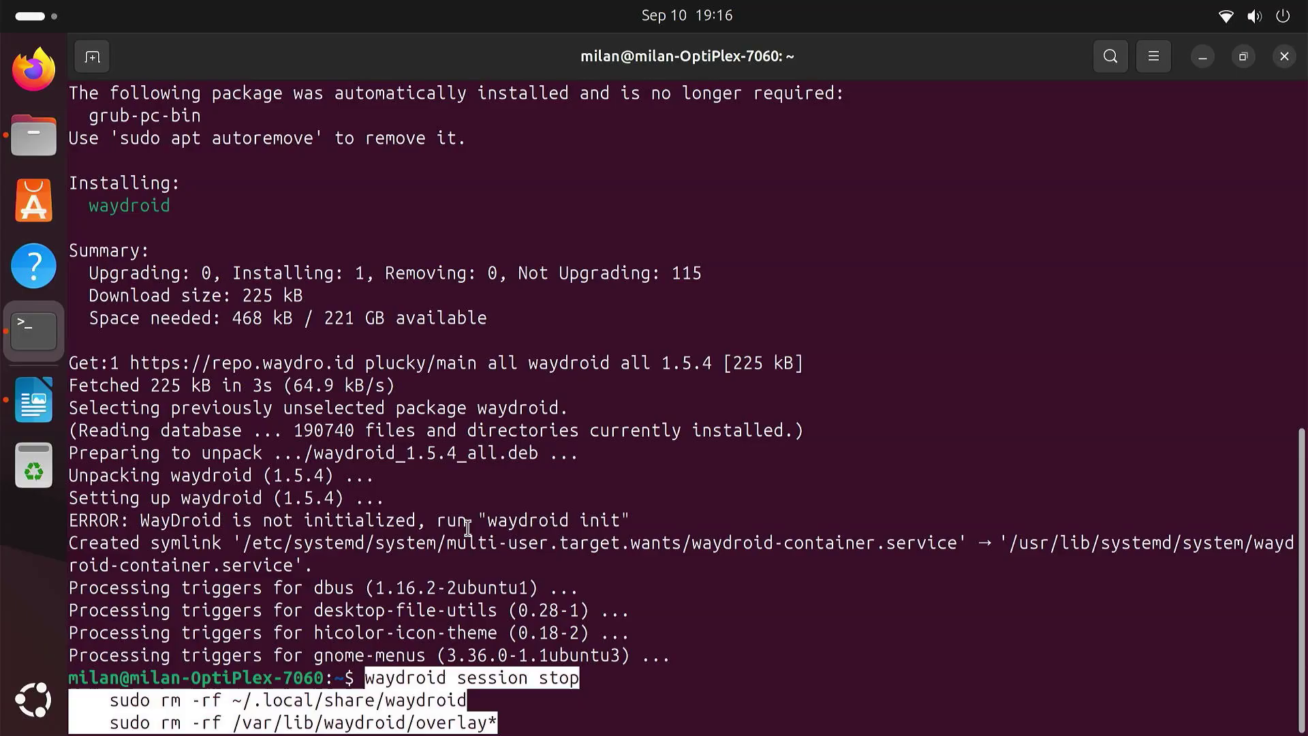
pyautogui.press('Return')
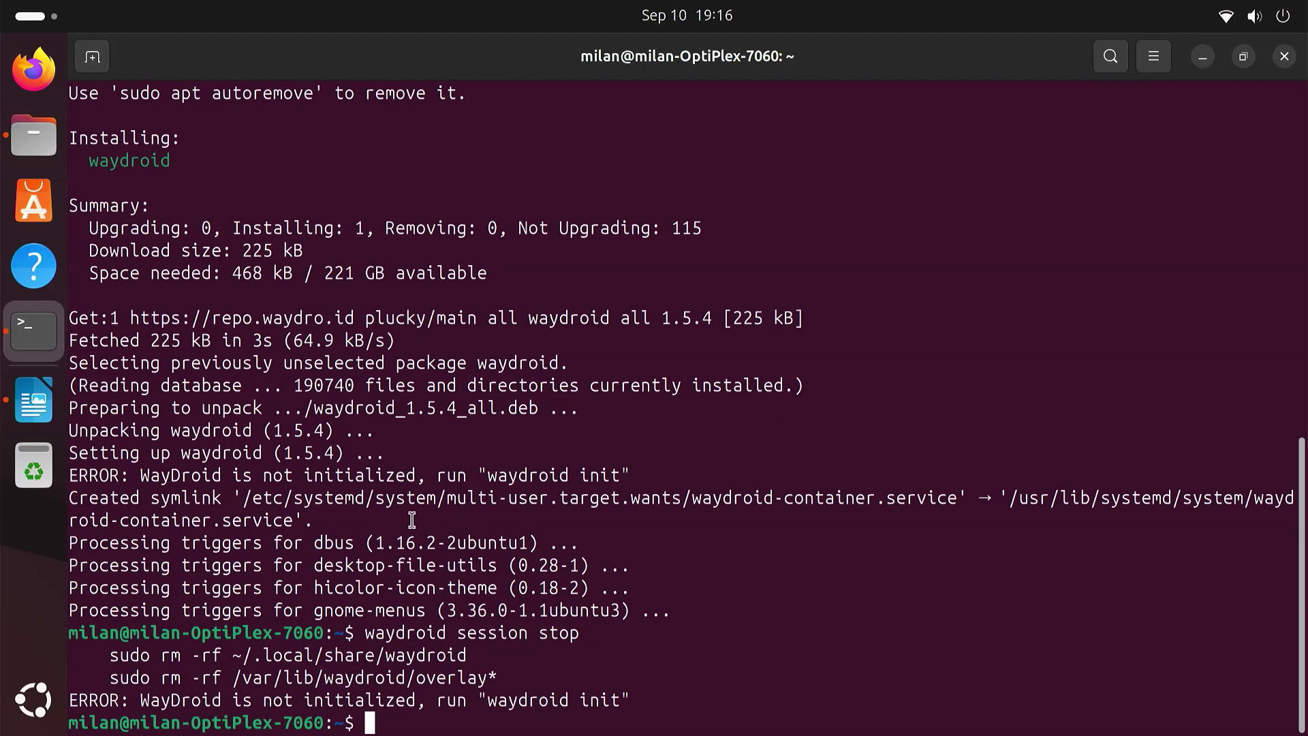
# Step: Paste the three commands copying system.img and vendor.img from Downloads into /etc/waydroid-extra/images/
pyautogui.click(42, 403)
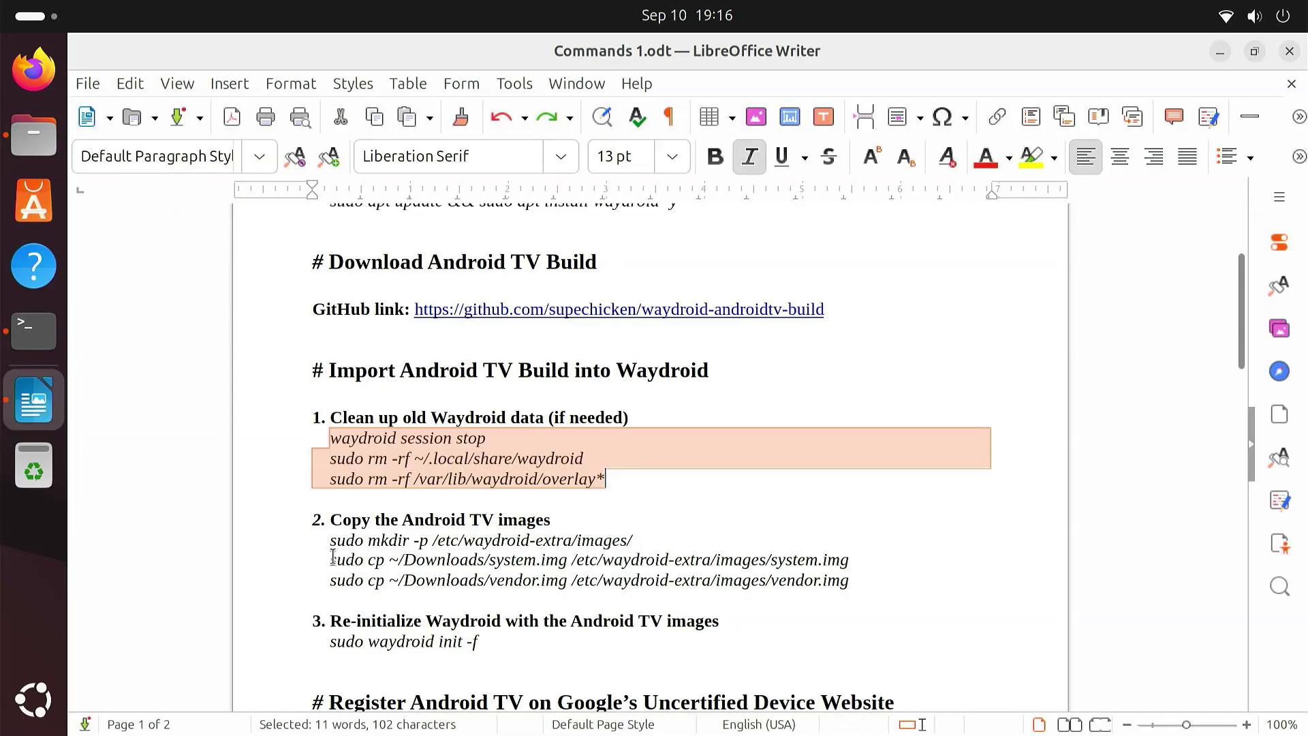
pyautogui.moveTo(490, 560); pyautogui.dragTo(857, 559)
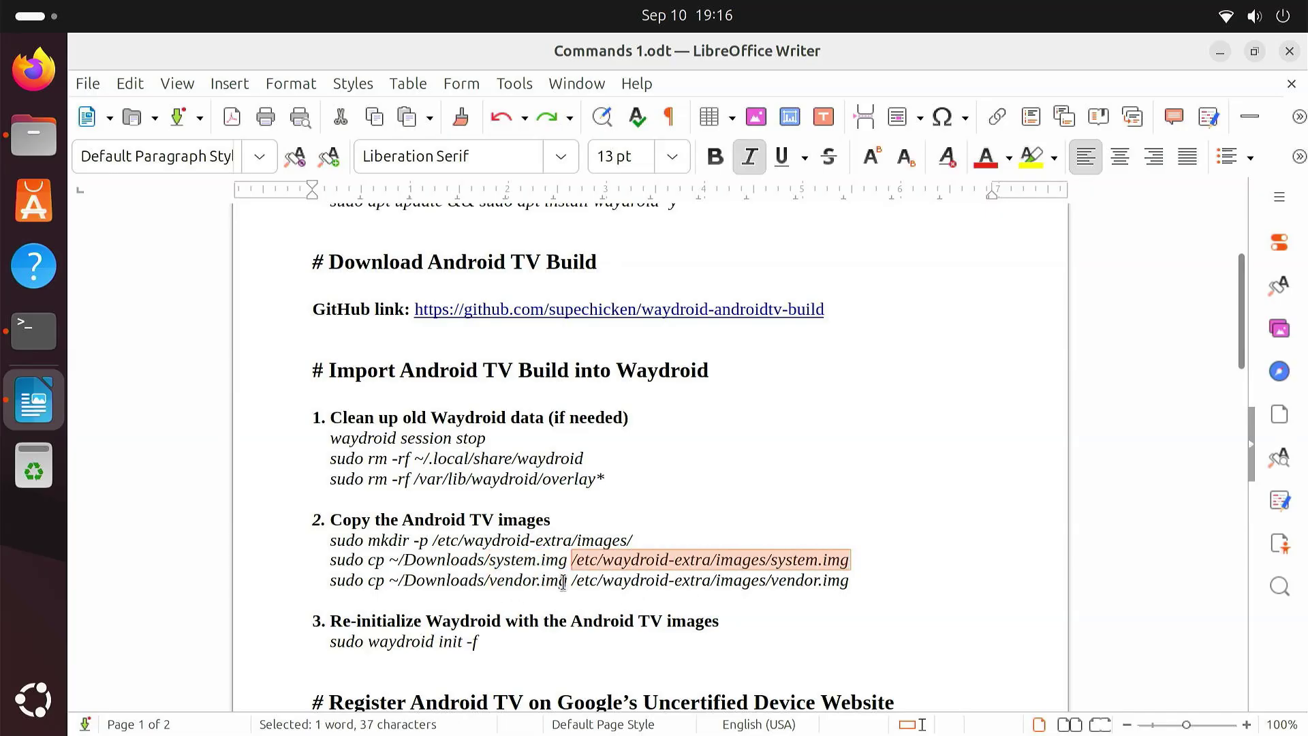
pyautogui.moveTo(571, 581); pyautogui.dragTo(852, 585)
pyautogui.click(852, 584)
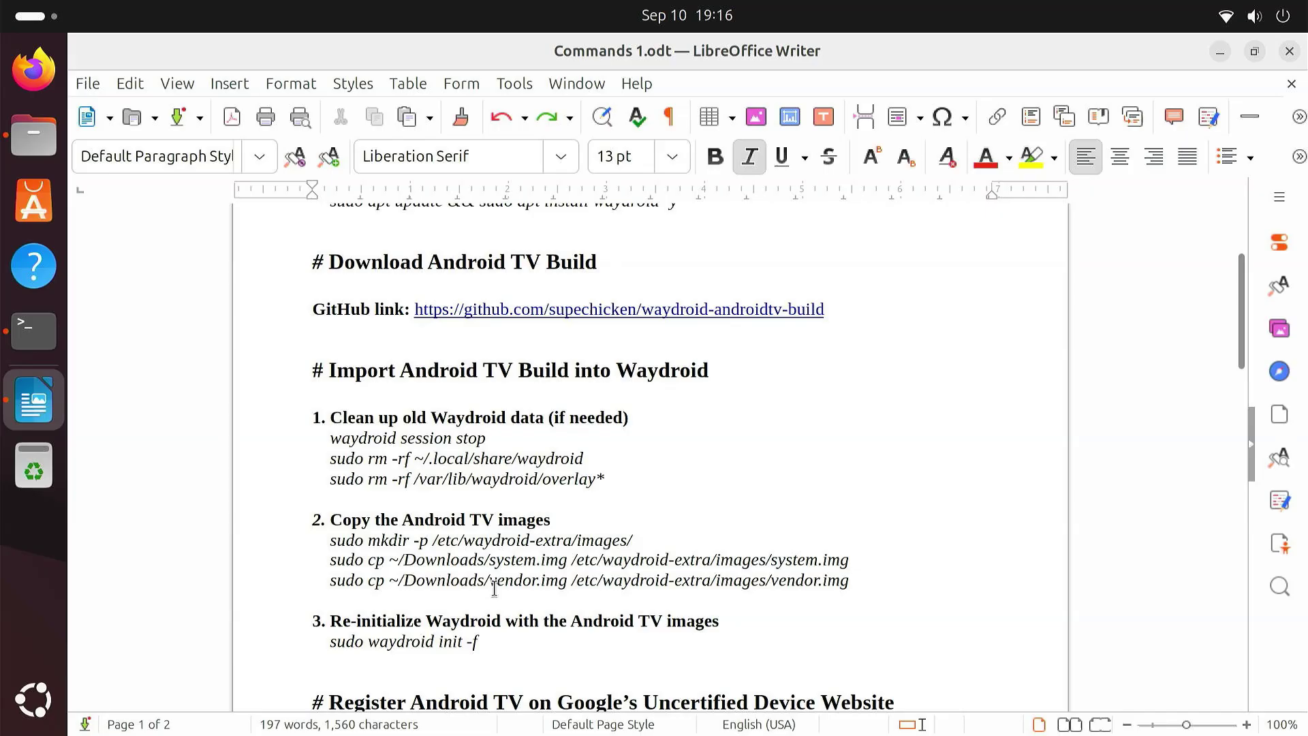
pyautogui.moveTo(398, 560); pyautogui.dragTo(567, 561)
pyautogui.moveTo(400, 576); pyautogui.dragTo(563, 581)
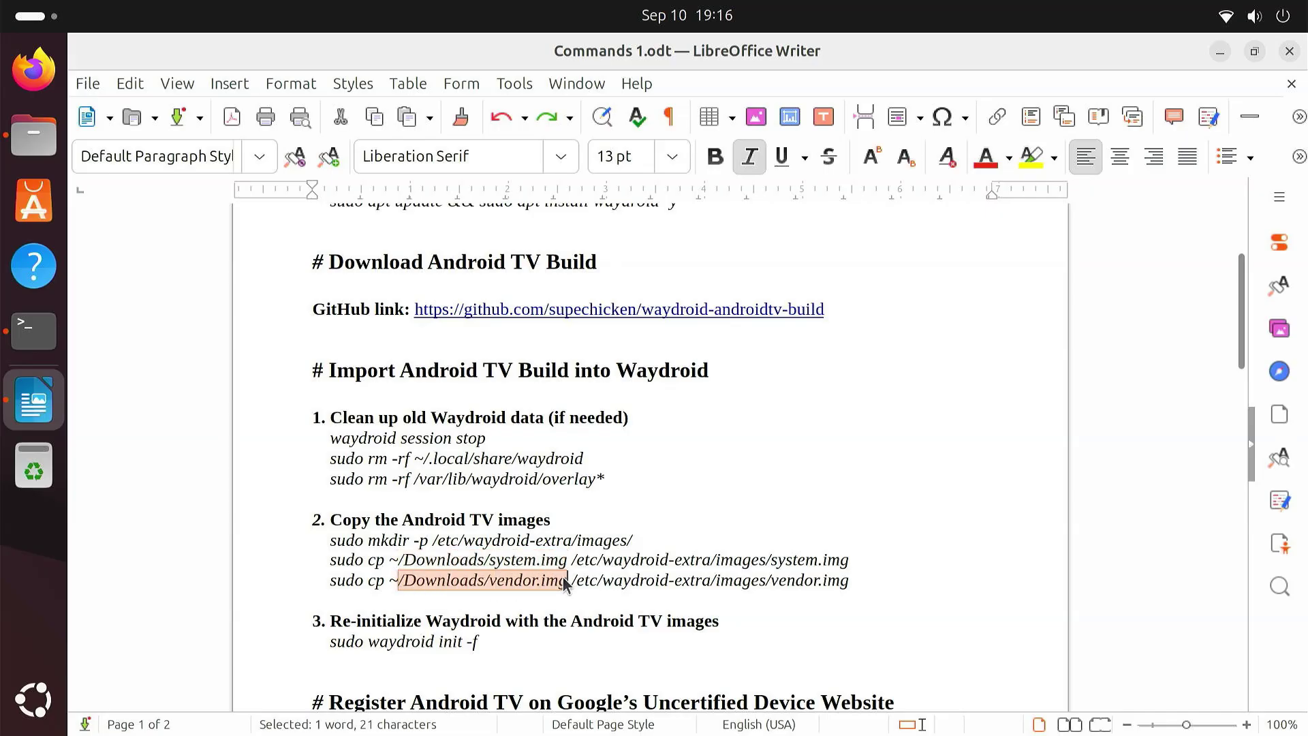
pyautogui.click(562, 580)
pyautogui.moveTo(334, 539); pyautogui.dragTo(849, 584)
pyautogui.rightClick(784, 574)
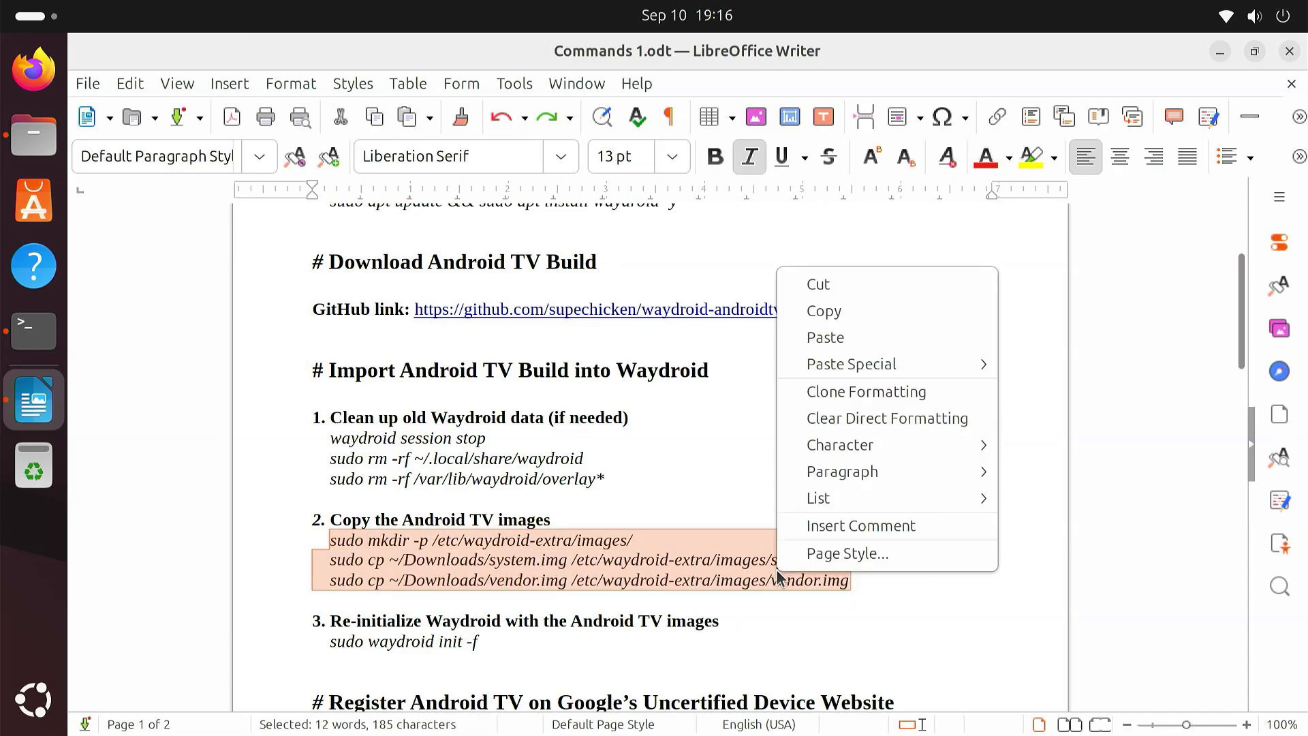
pyautogui.click(844, 312)
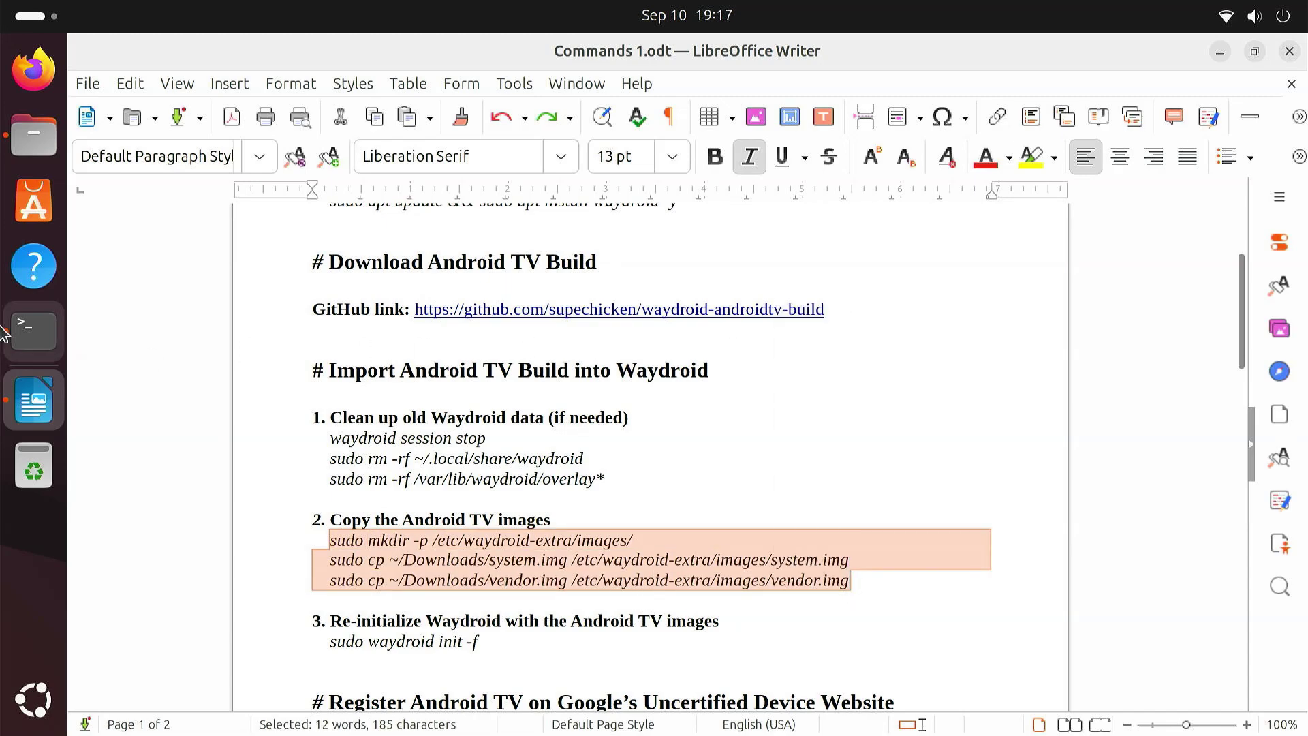
pyautogui.click(33, 331)
pyautogui.rightClick(439, 727)
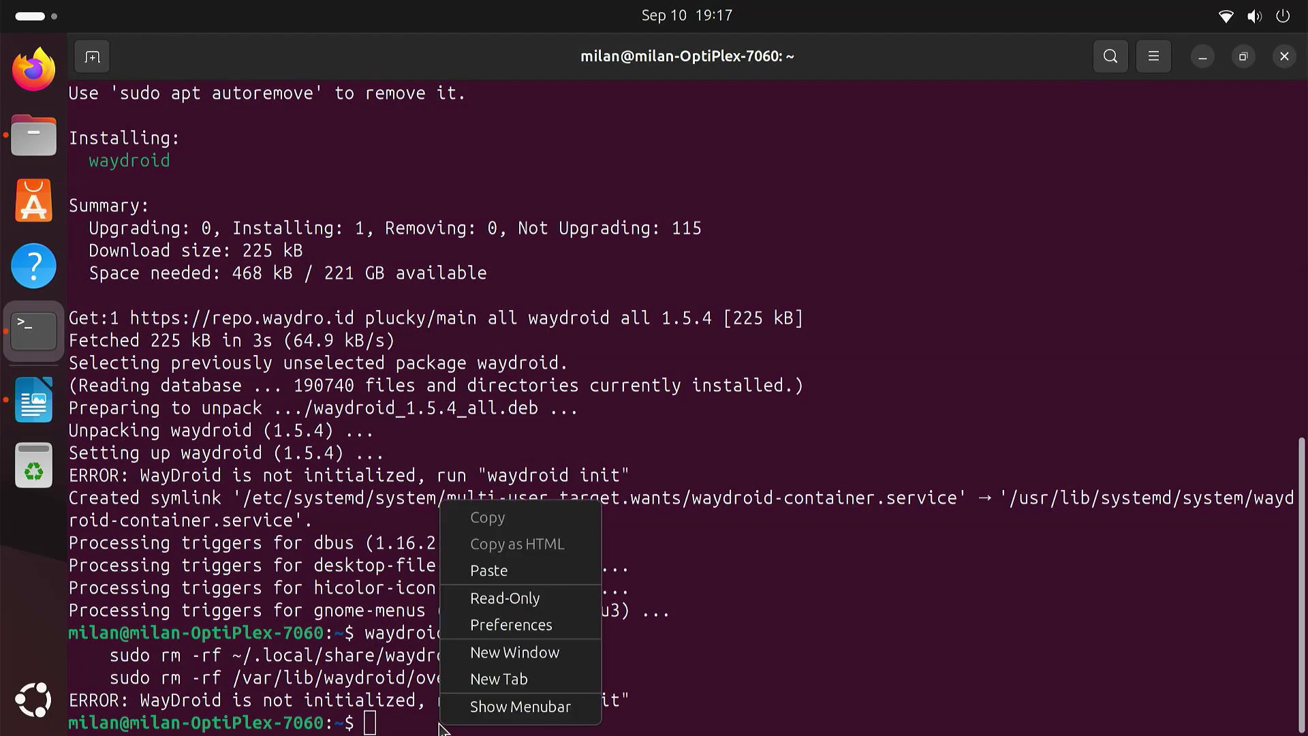
pyautogui.click(510, 575)
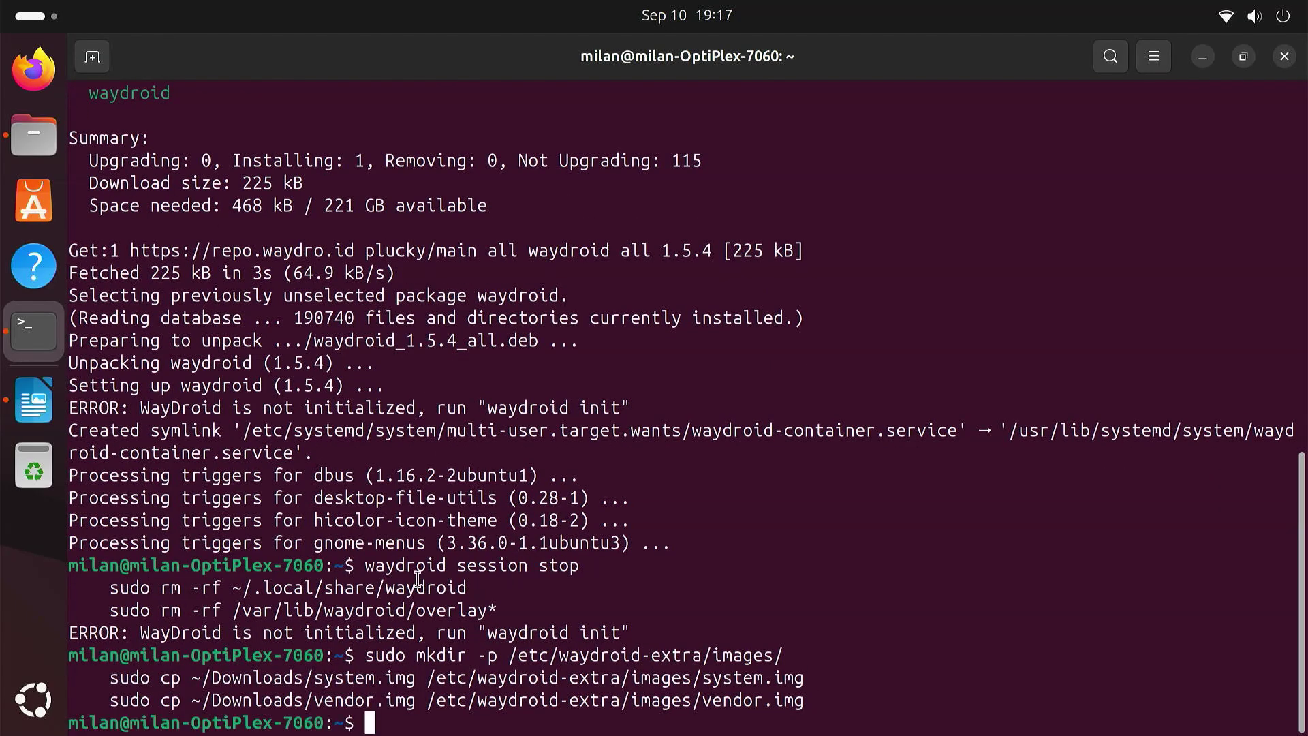
# Step: Run 'sudo waydroid init -f' to re-initialize Waydroid with the Android TV images
pyautogui.click(39, 415)
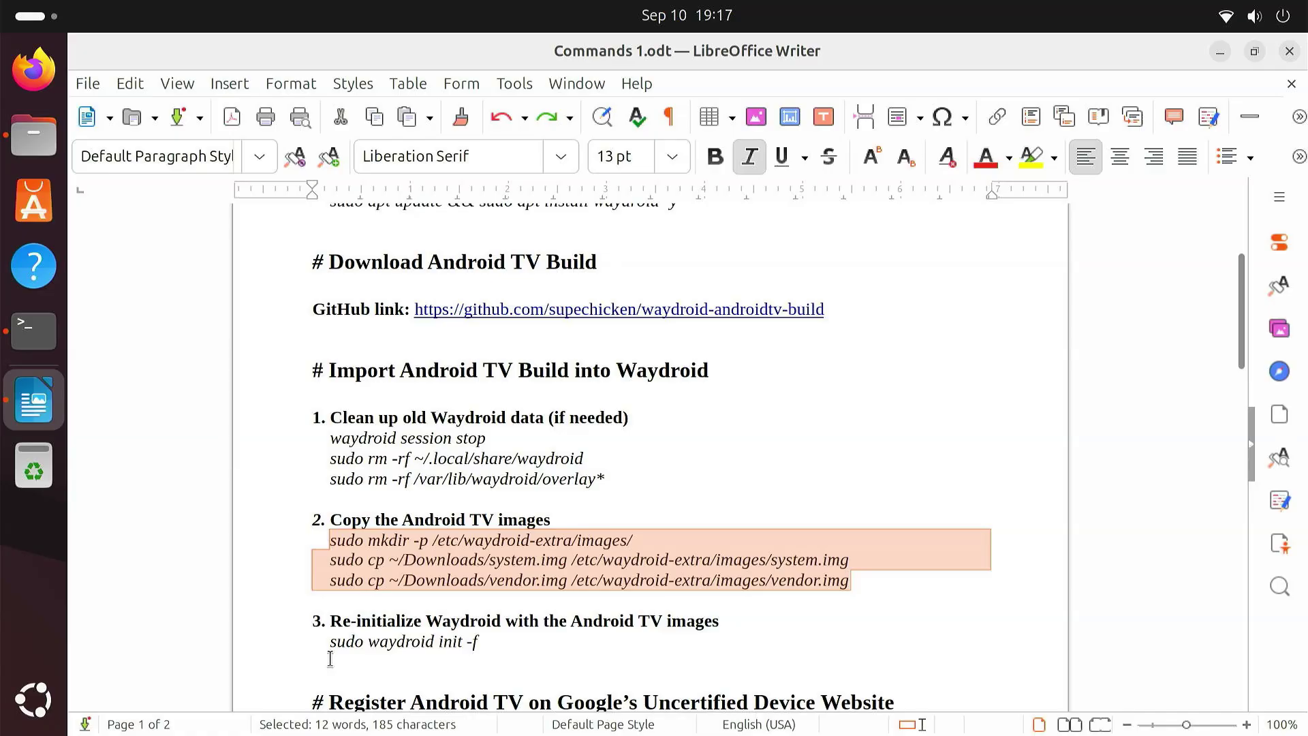
pyautogui.moveTo(325, 643); pyautogui.dragTo(461, 645)
pyautogui.rightClick(449, 640)
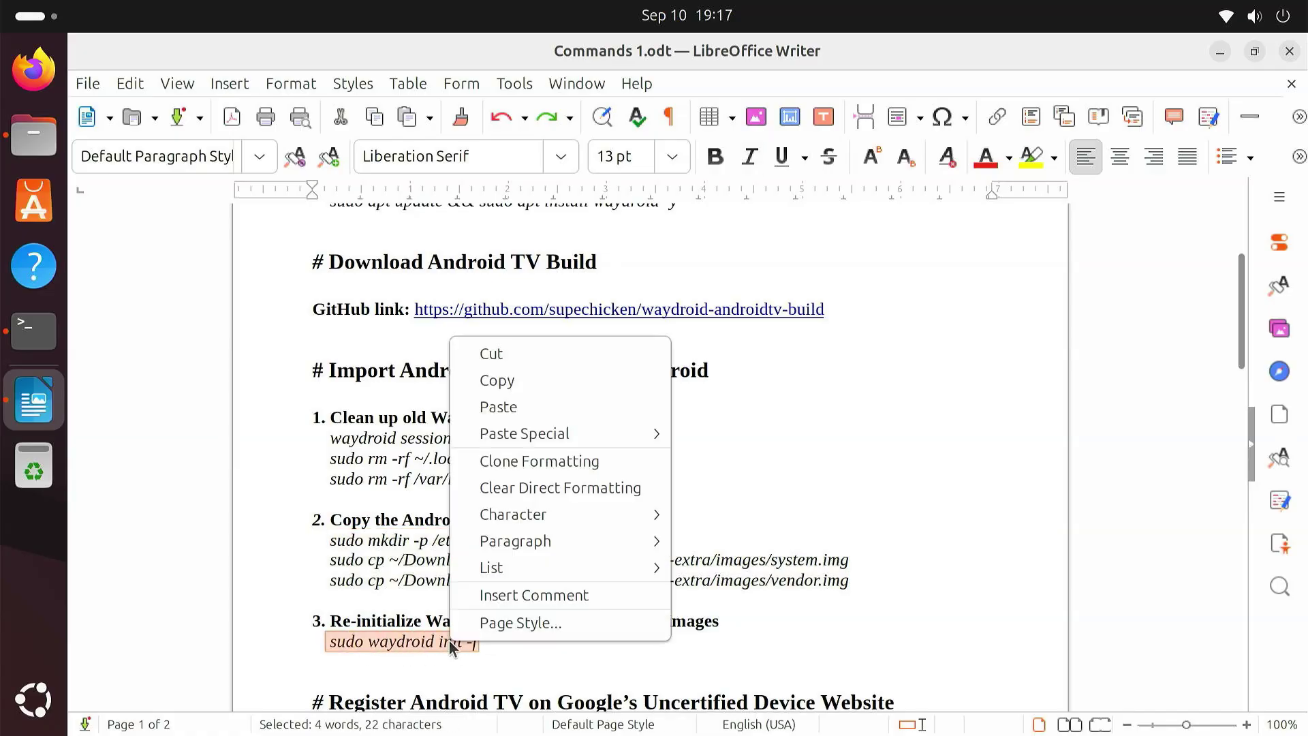
pyautogui.click(525, 380)
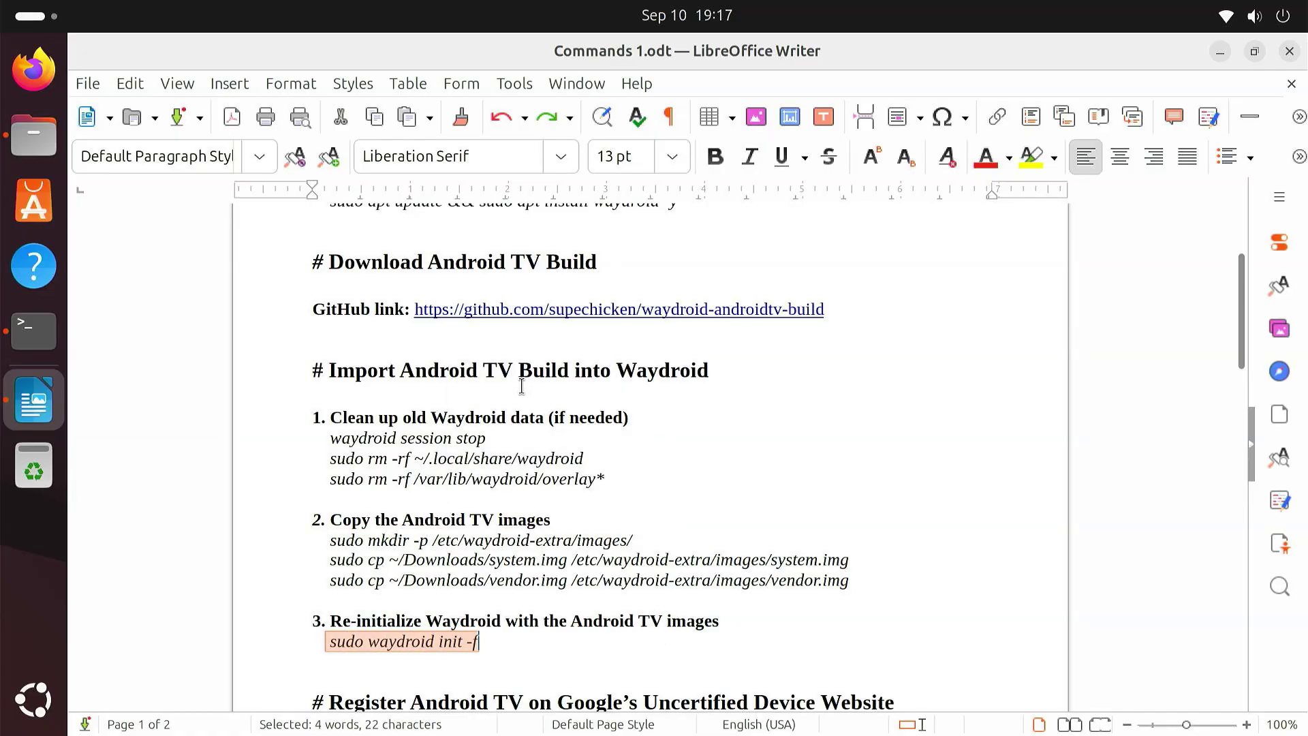
pyautogui.click(43, 336)
pyautogui.rightClick(416, 728)
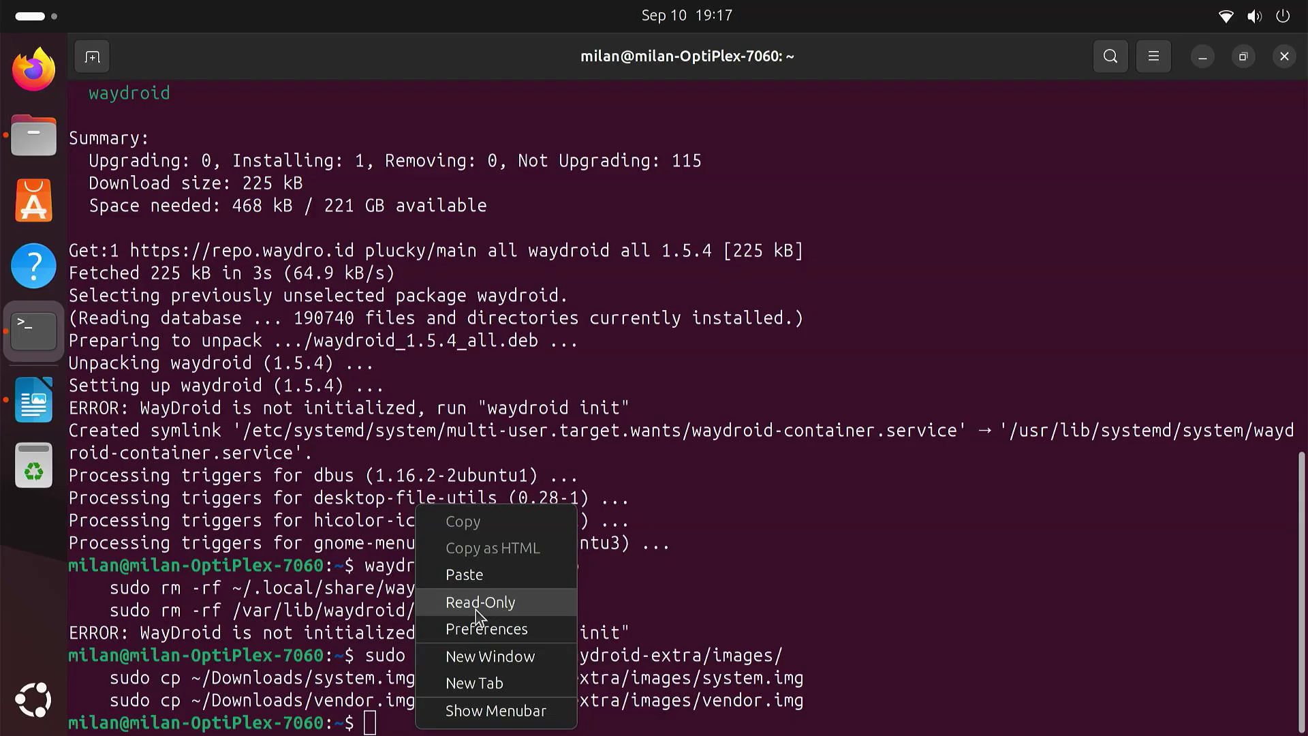
pyautogui.click(485, 580)
pyautogui.press('Return')
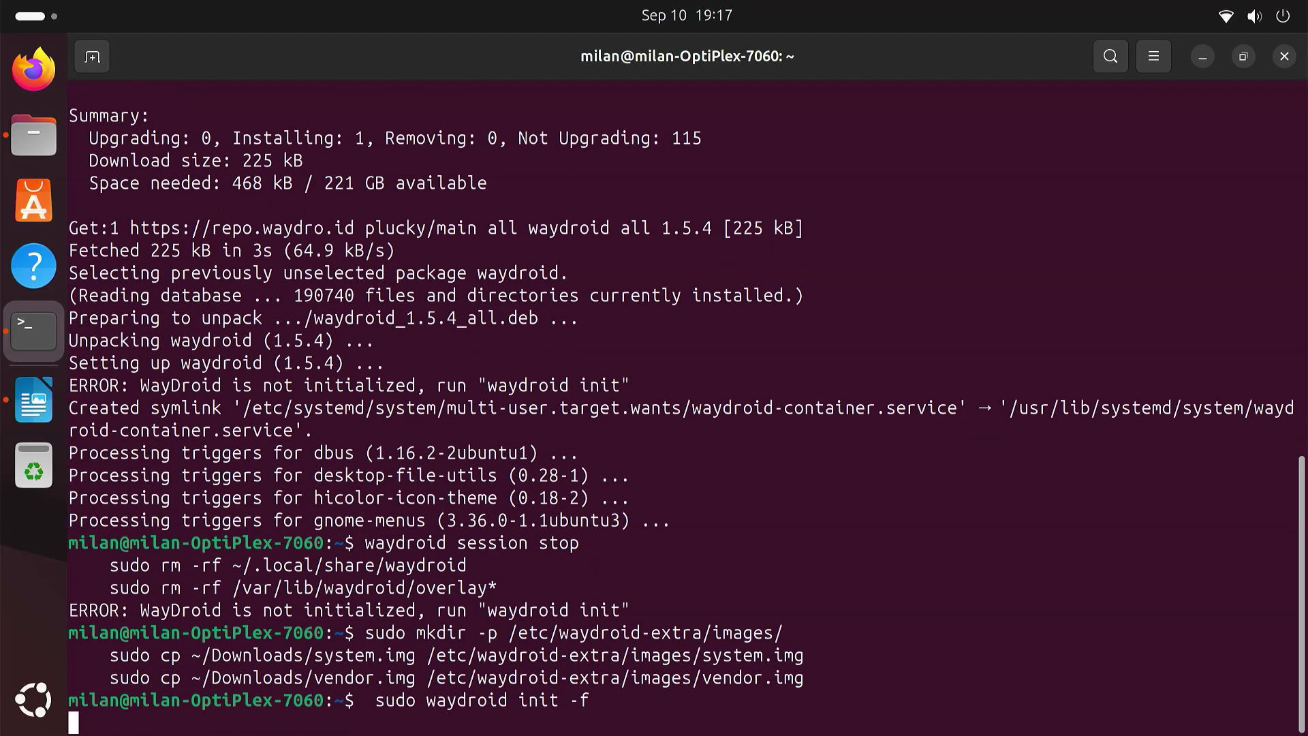
pyautogui.click(42, 710)
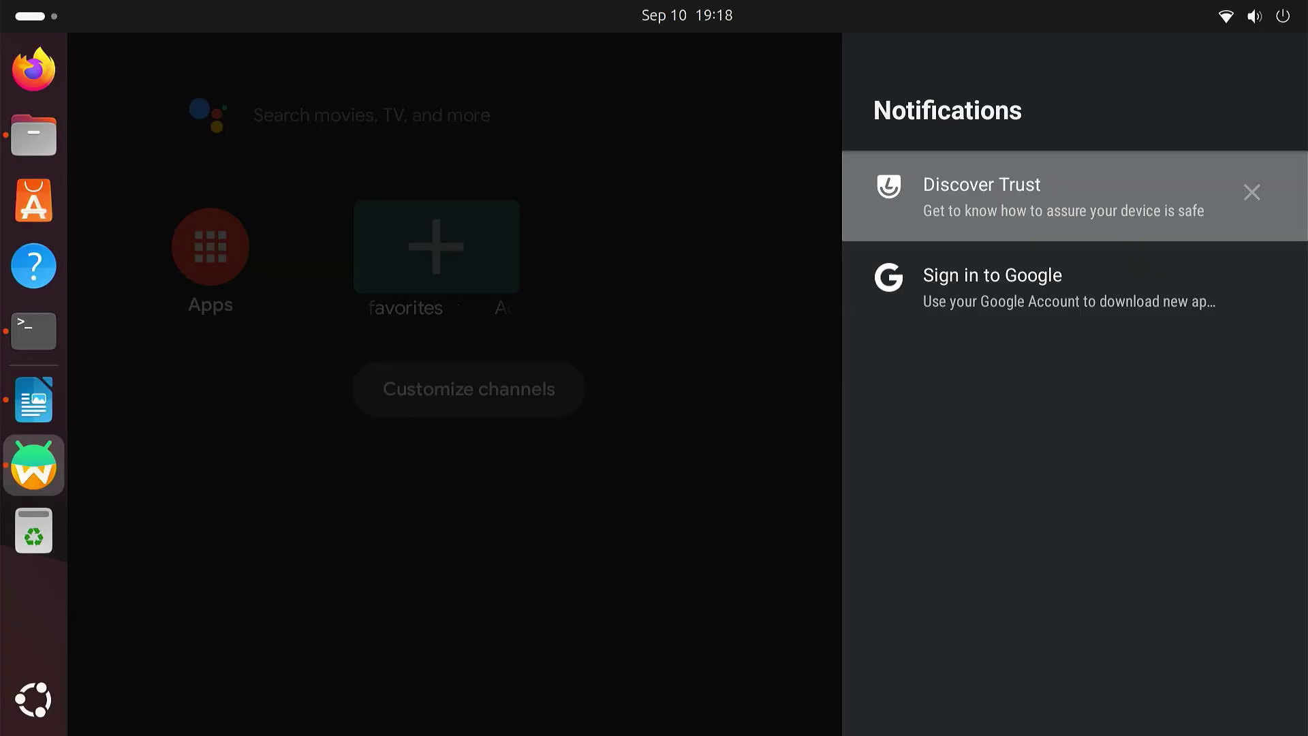
# Step: Dismiss the notifications, view the installed Android TV apps, then return to Commands 1.odt and scroll down
pyautogui.click(705, 513)
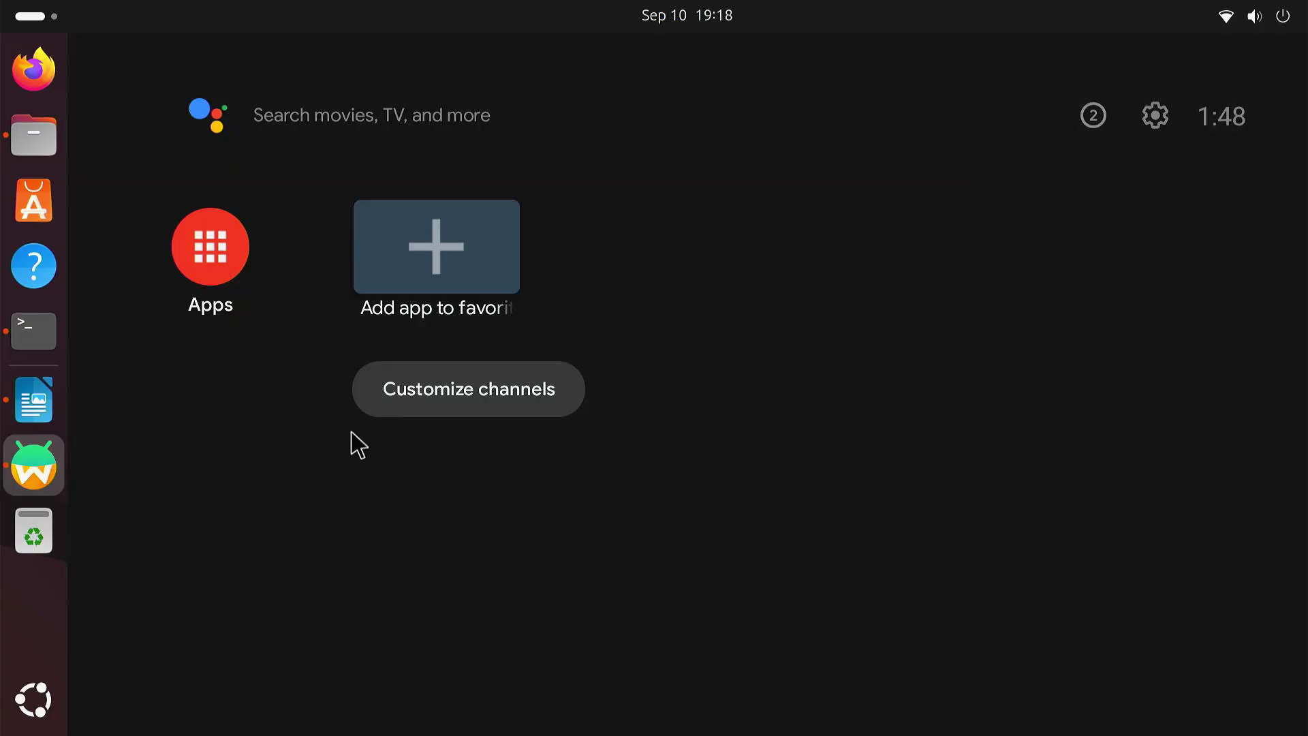
pyautogui.click(230, 256)
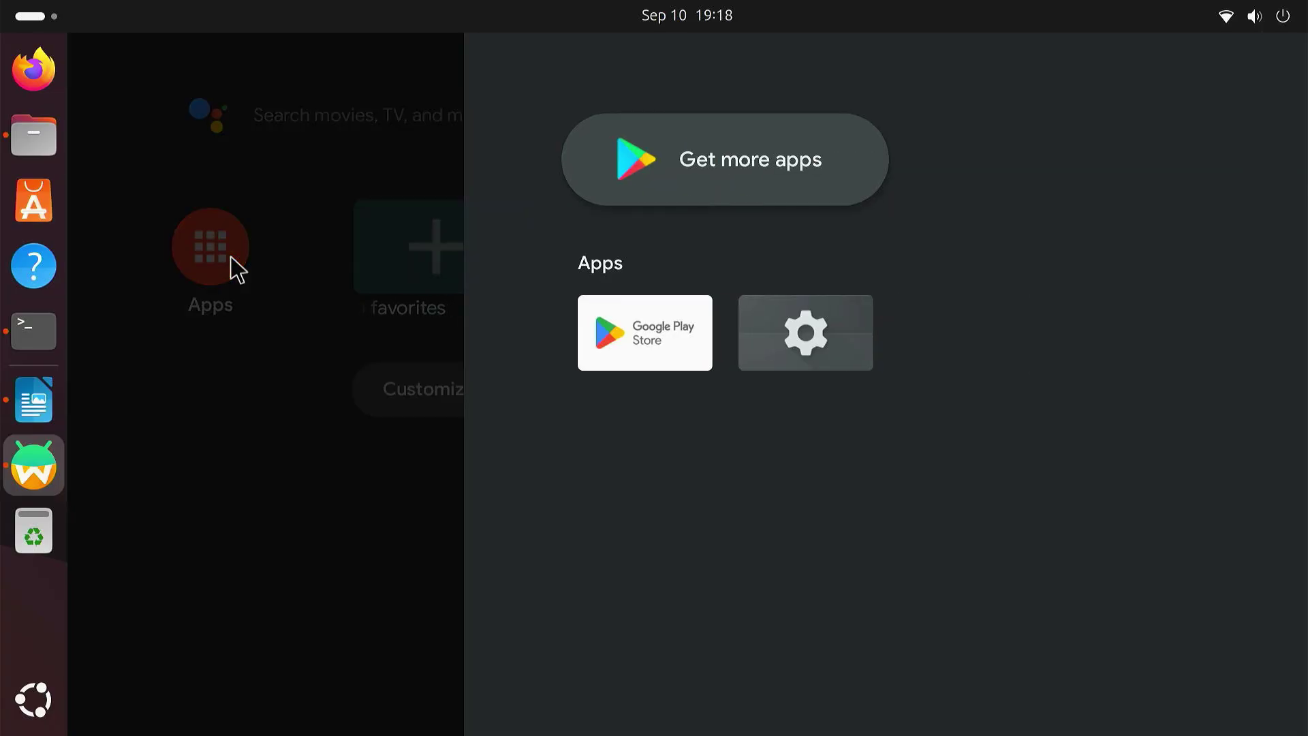
pyautogui.click(284, 309)
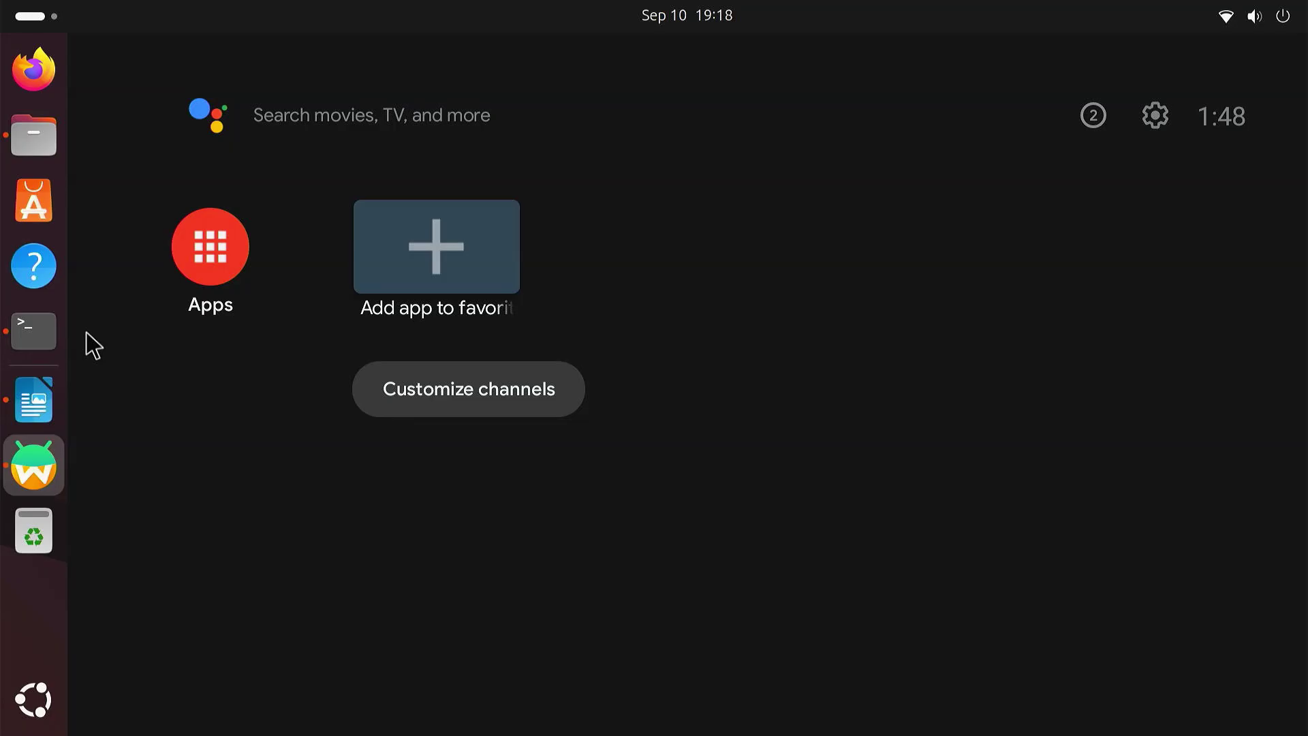
pyautogui.click(55, 327)
pyautogui.click(52, 403)
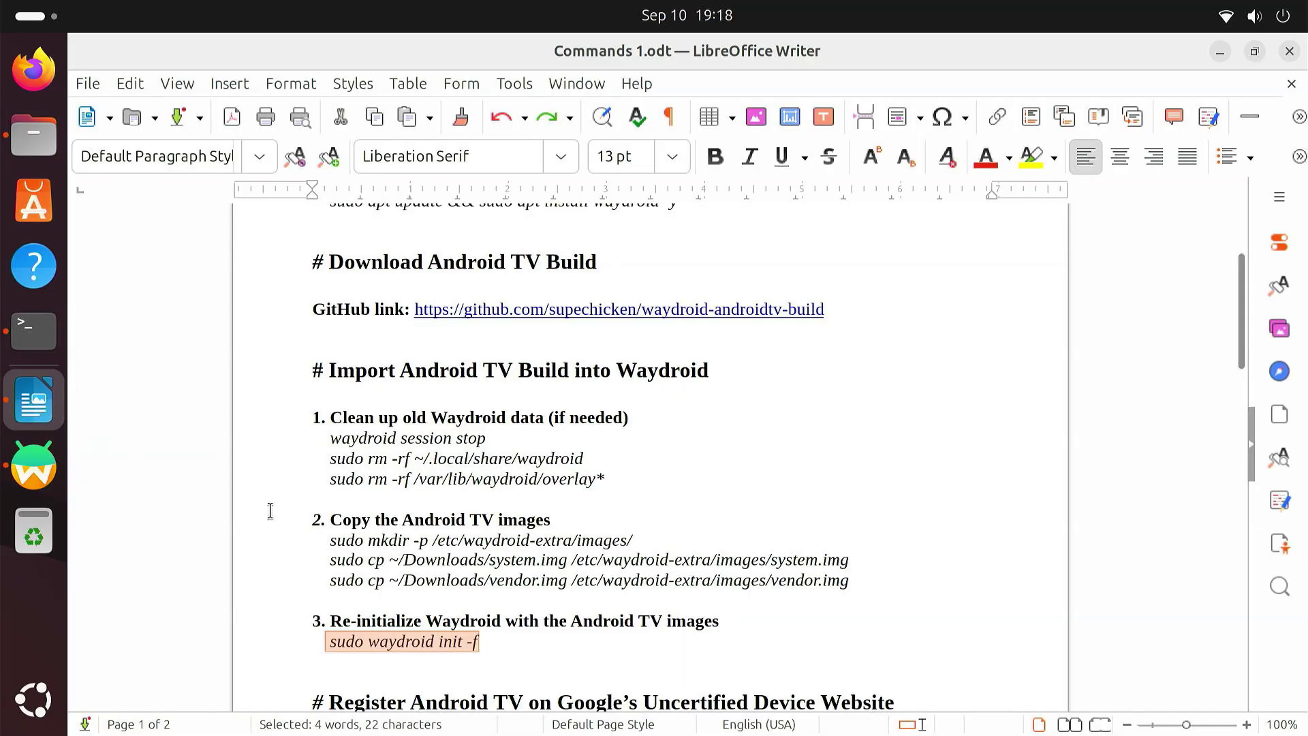
pyautogui.scroll(-5, 847, 542)
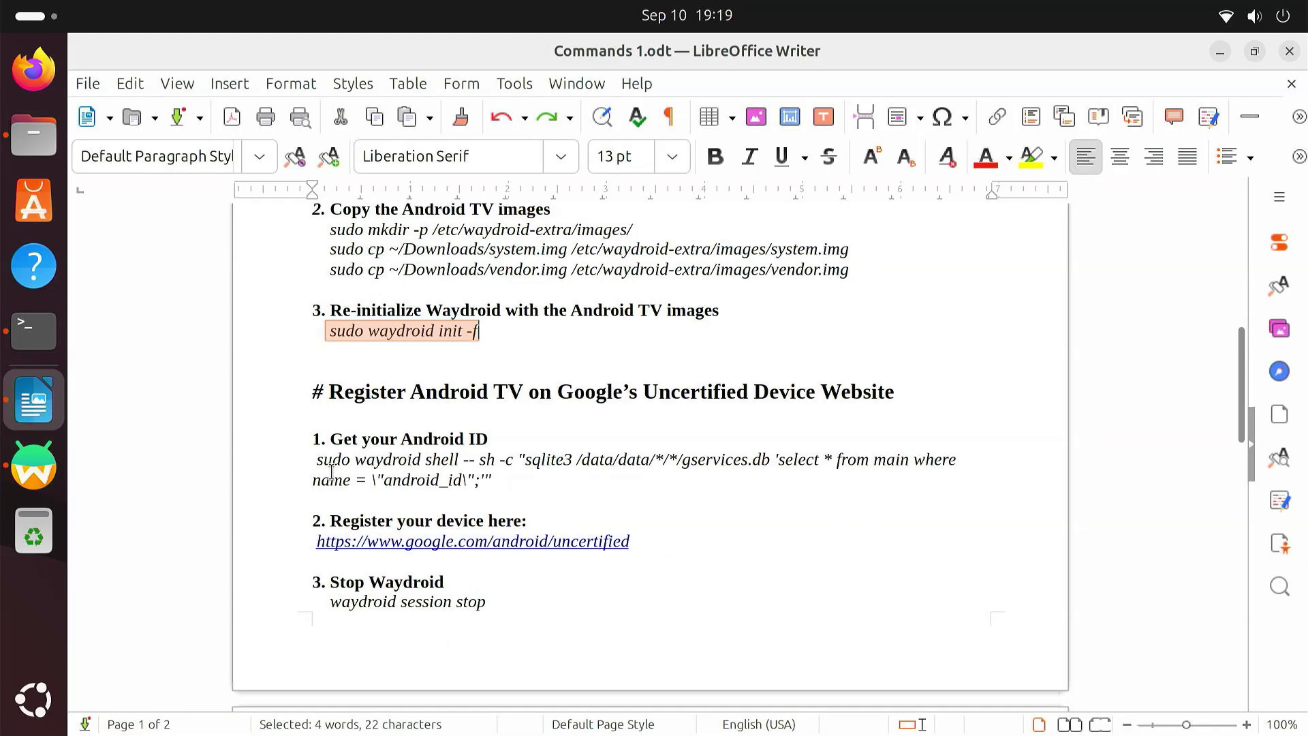
# Step: Run the sqlite3 gservices.db android_id query in Terminal, select the printed ID, and open Firefox
pyautogui.tripleClick(316, 459)
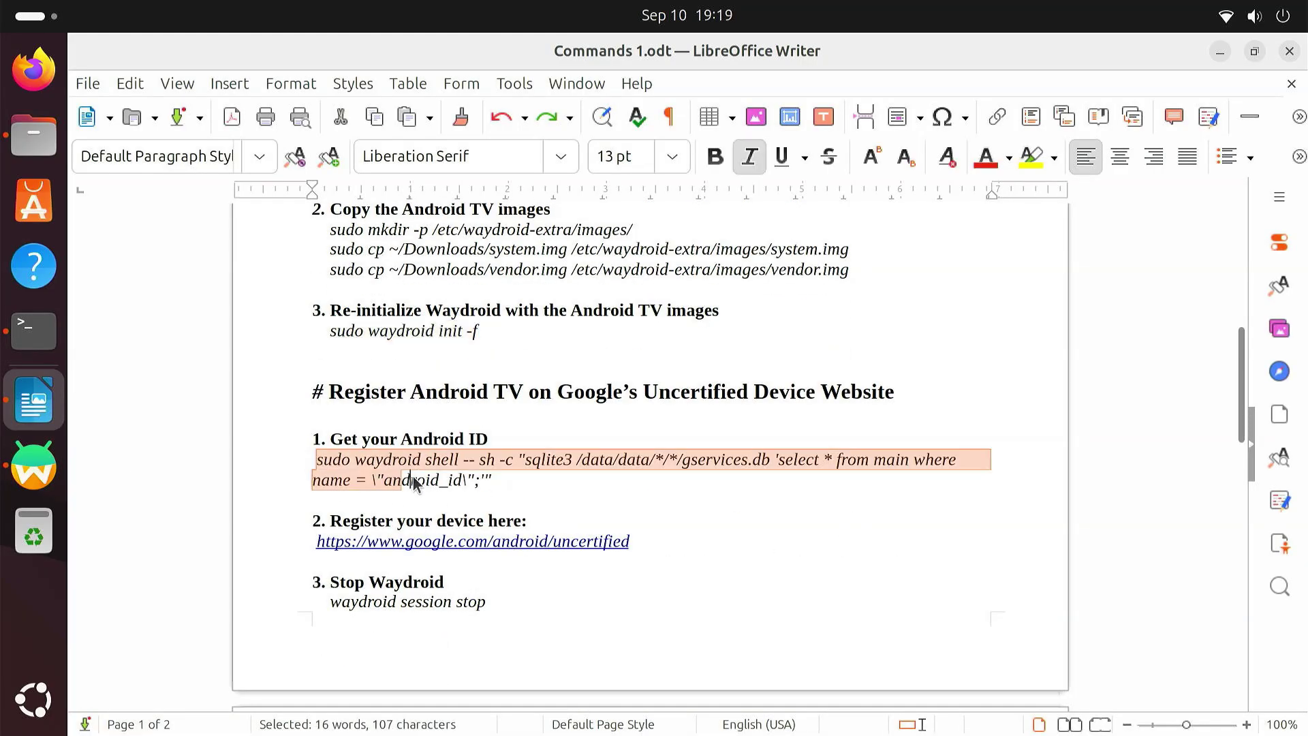
pyautogui.rightClick(476, 474)
pyautogui.click(562, 216)
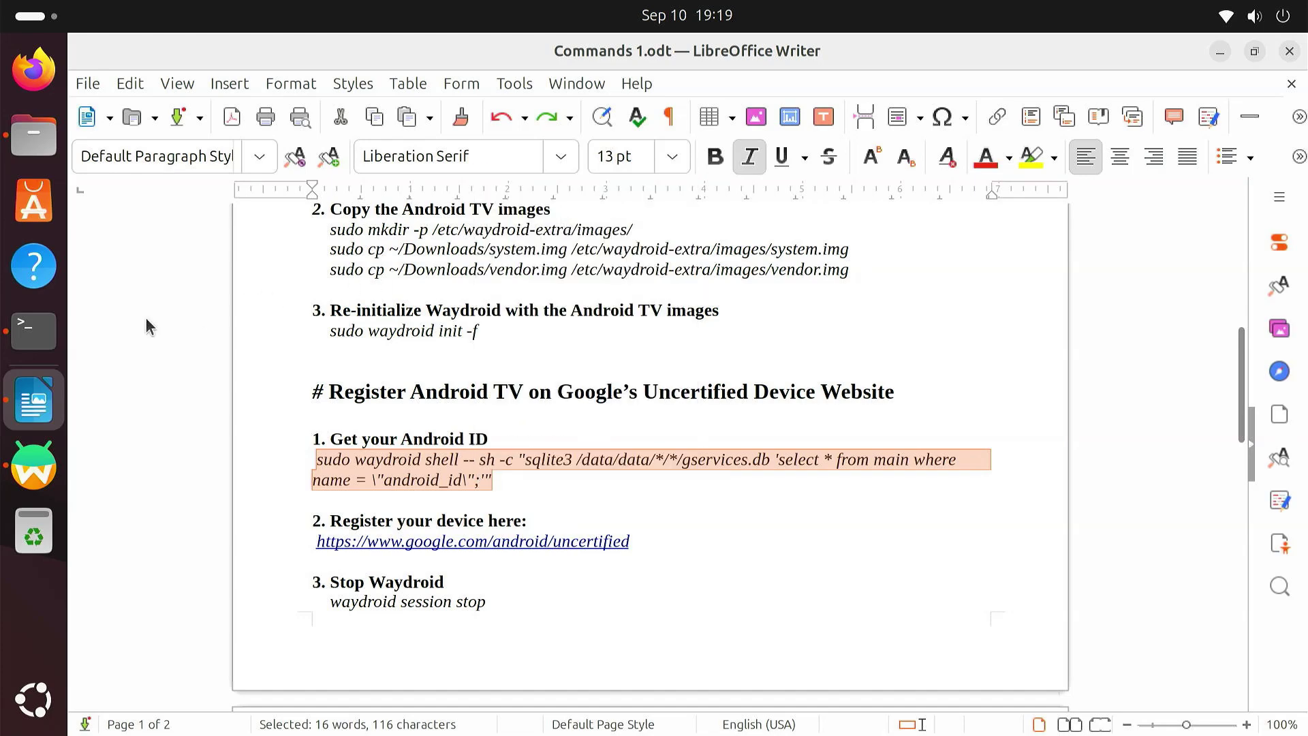
pyautogui.click(34, 331)
pyautogui.rightClick(434, 721)
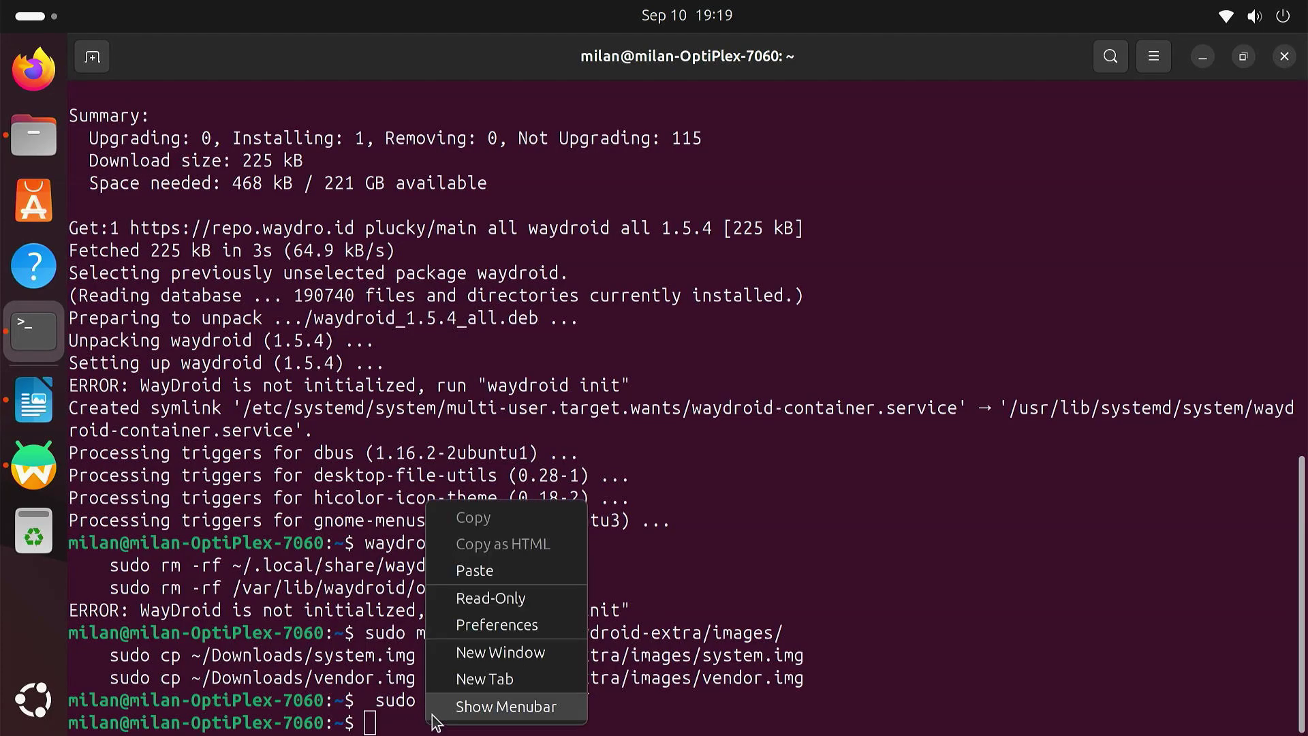
pyautogui.click(492, 571)
pyautogui.press('Return')
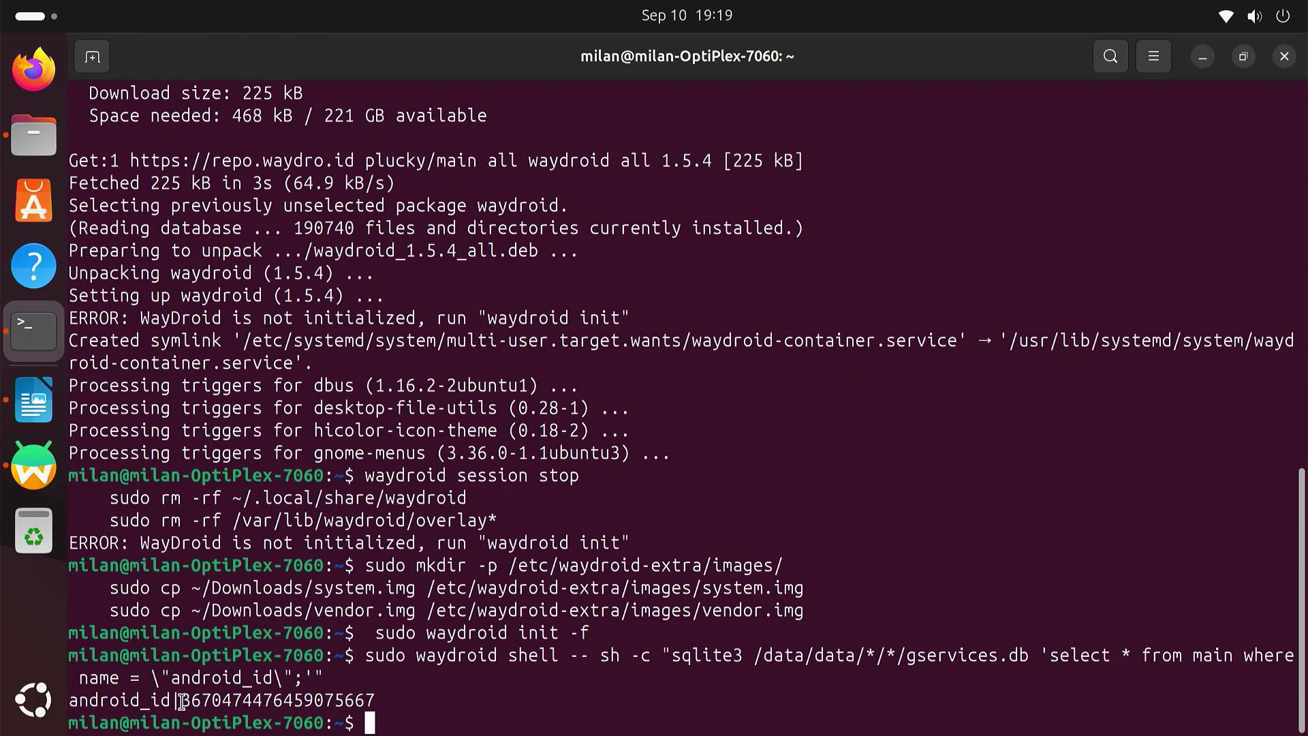
pyautogui.moveTo(180, 702); pyautogui.dragTo(376, 700)
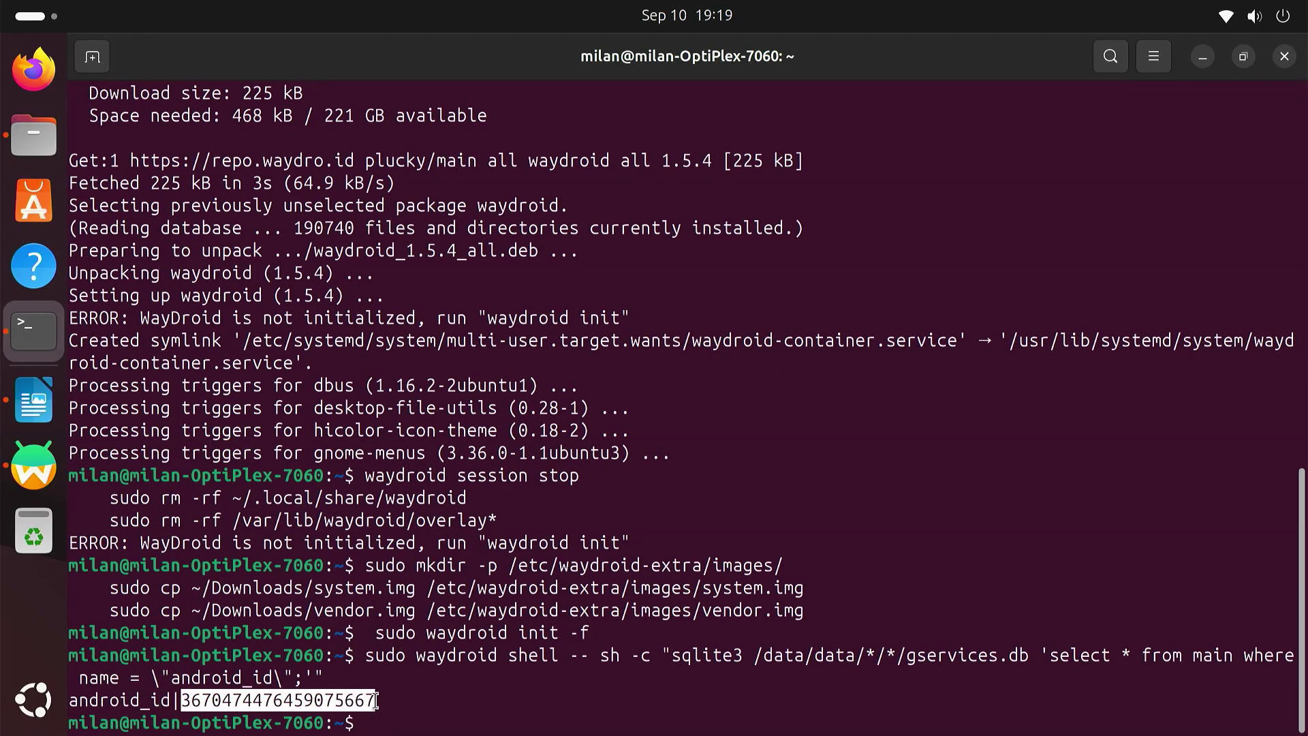
pyautogui.click(36, 76)
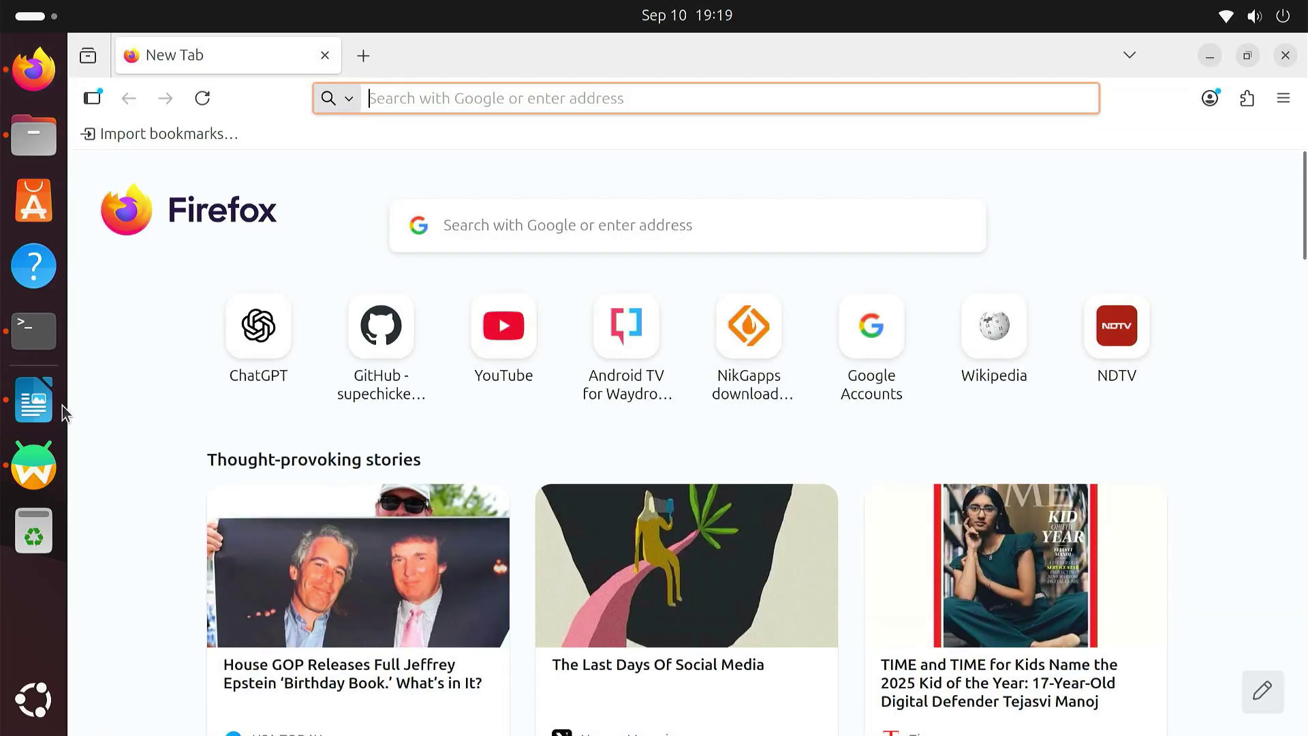
# Step: Load the uncertified-device registration URL in Firefox and sign in with the Google account's password
pyautogui.click(53, 410)
pyautogui.moveTo(313, 543); pyautogui.dragTo(649, 547)
pyautogui.rightClick(617, 540)
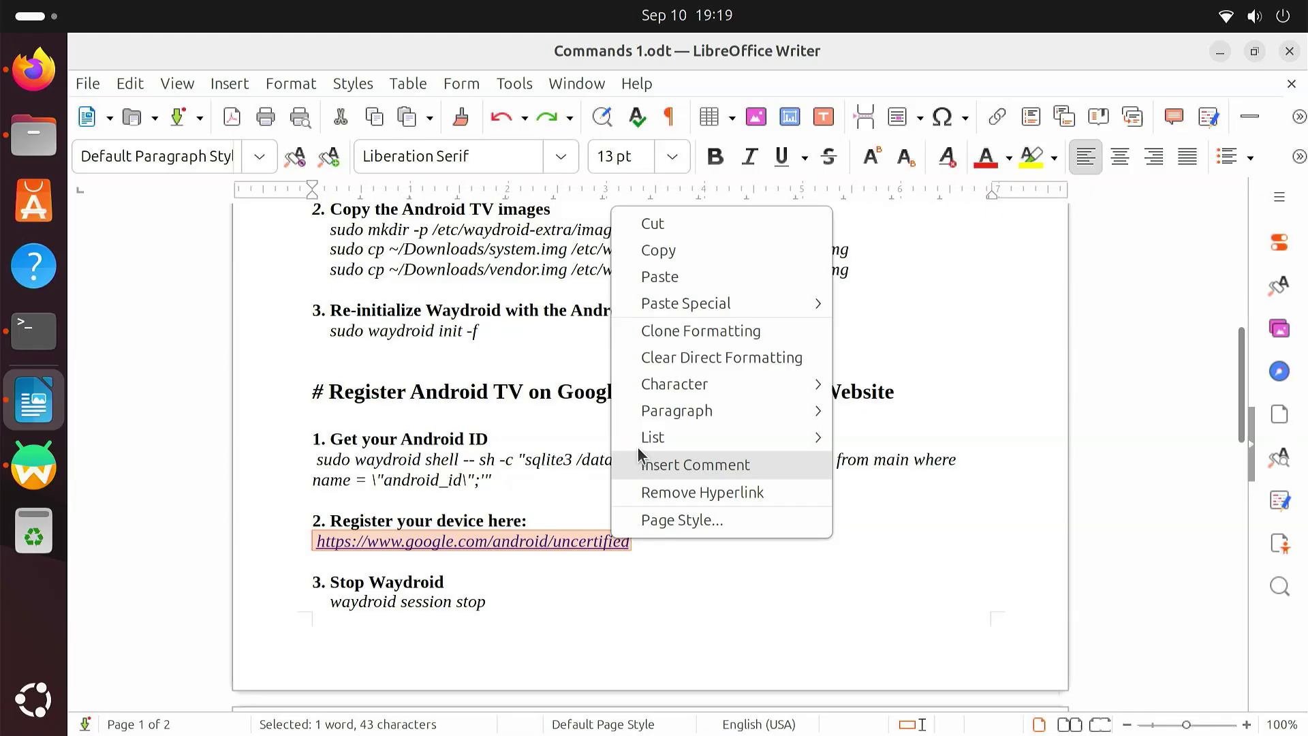
pyautogui.click(669, 250)
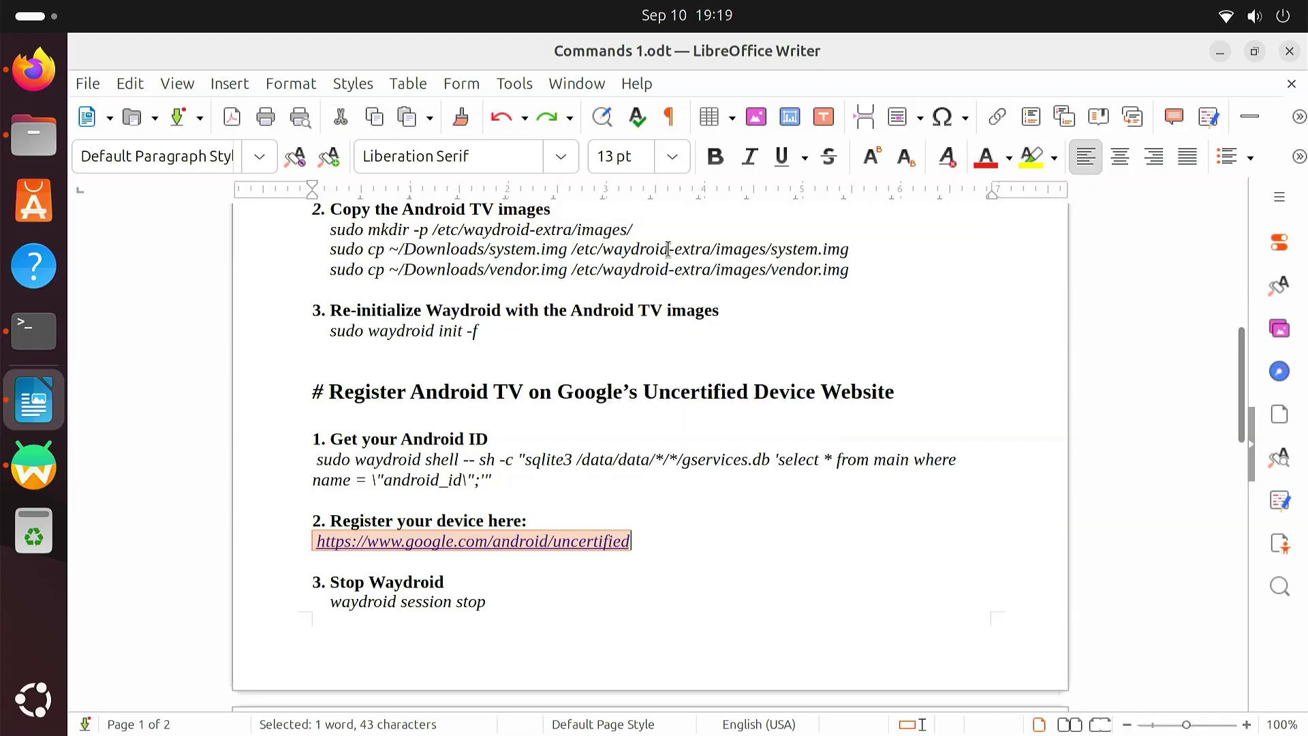
pyautogui.click(30, 72)
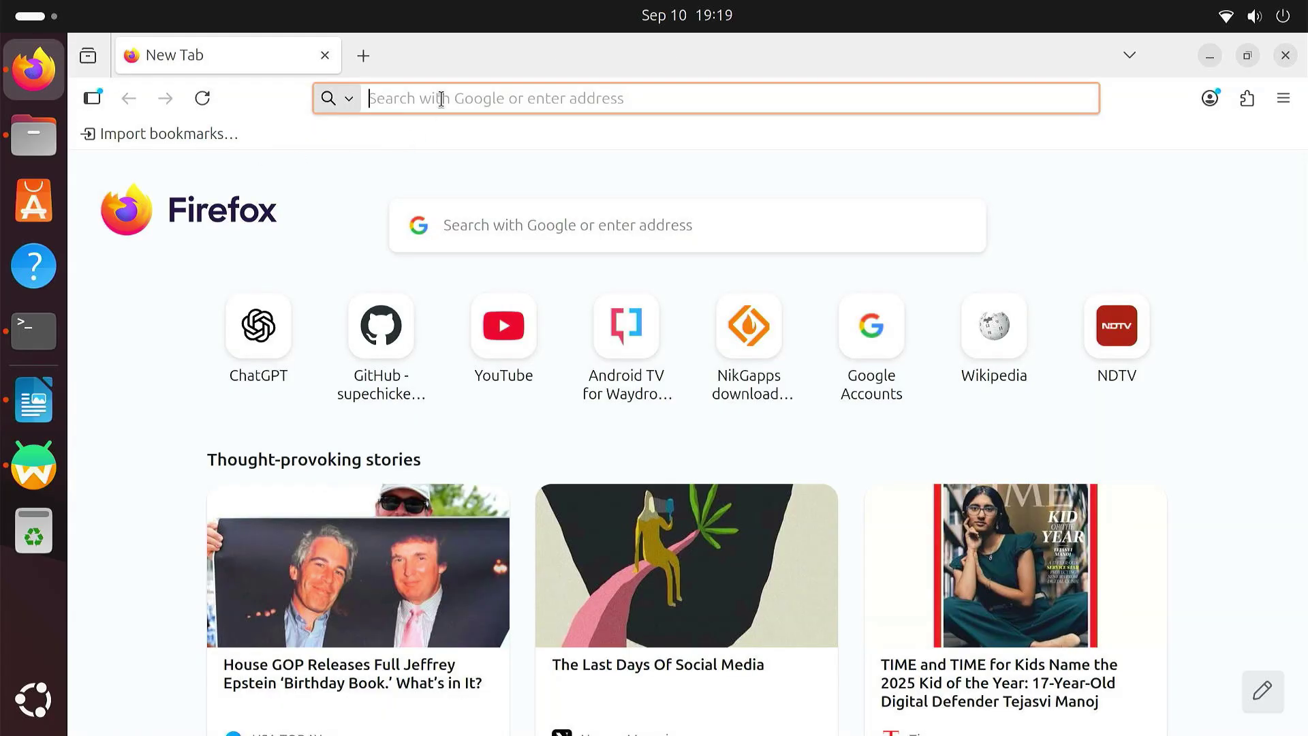
pyautogui.hotkey('ctrl', 'v')
pyautogui.press('Return')
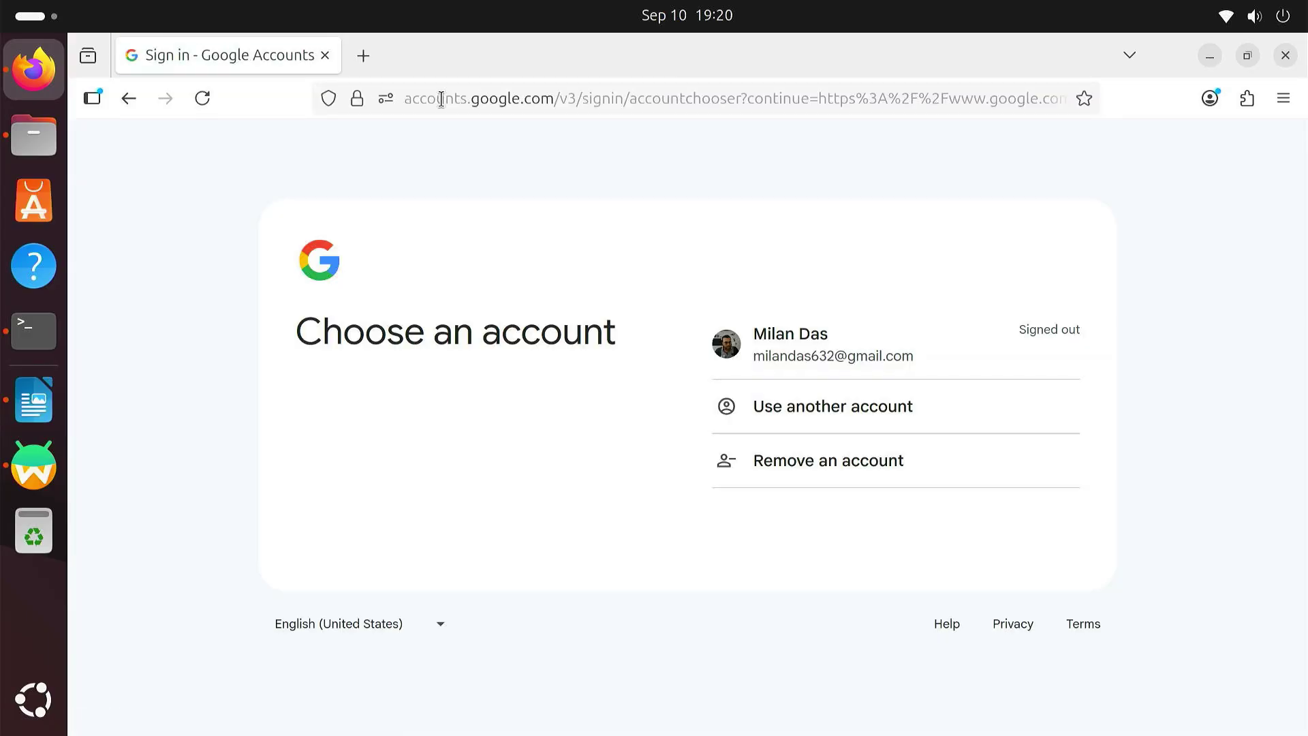
pyautogui.click(810, 349)
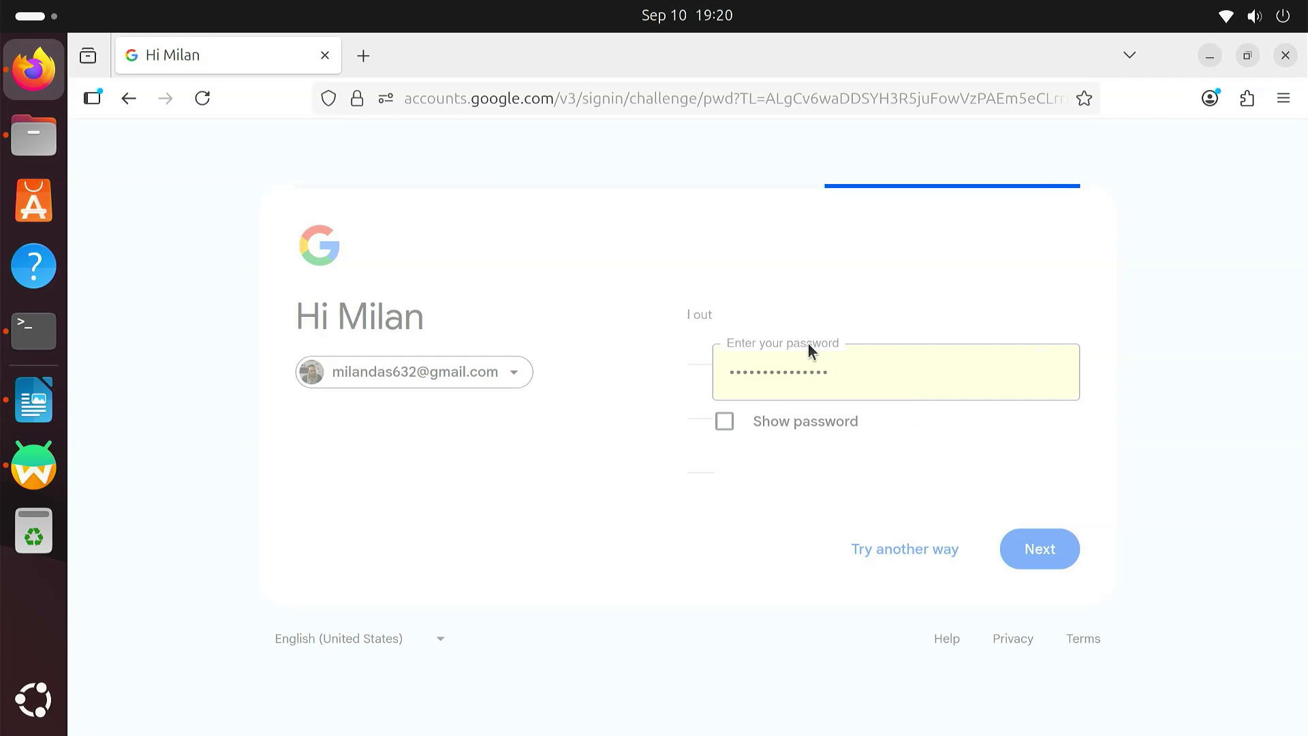
pyautogui.click(1037, 534)
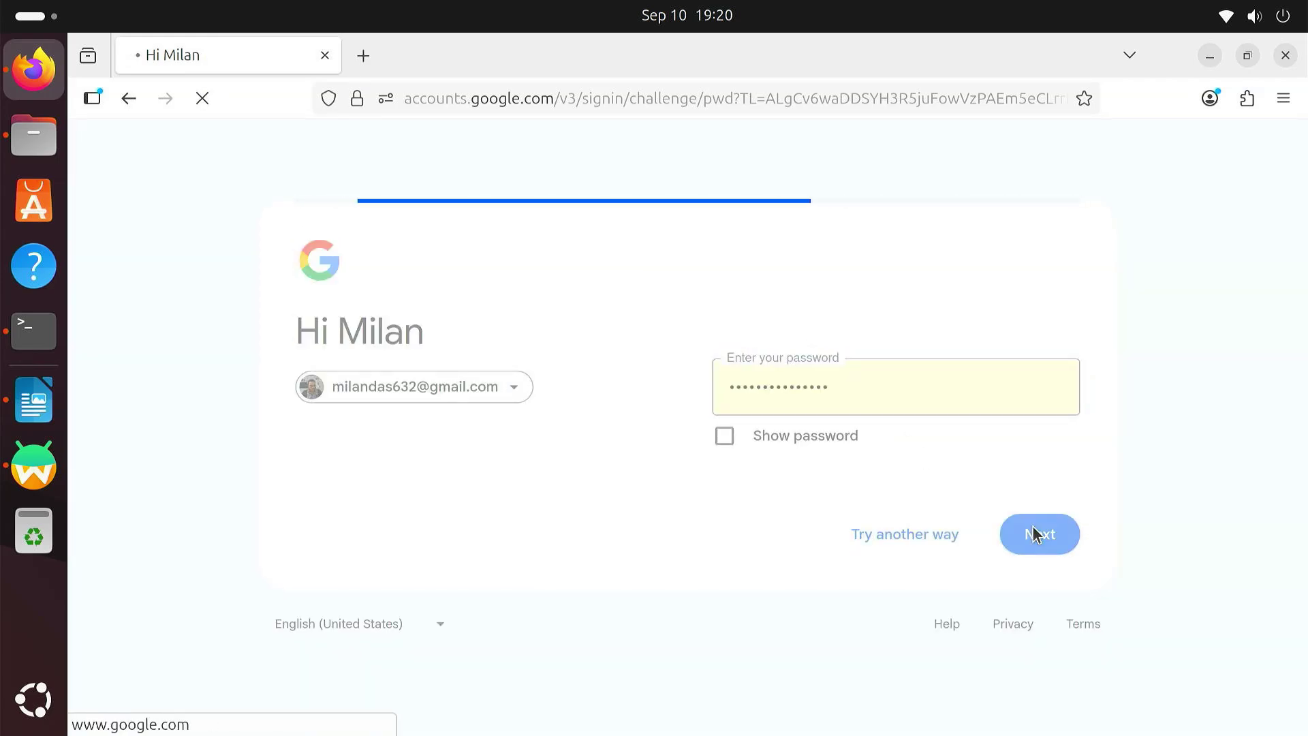
# Step: Enter the android_id from Terminal into the registration form, pass the reCAPTCHA, and register the device
pyautogui.scroll(-5, 1033, 526)
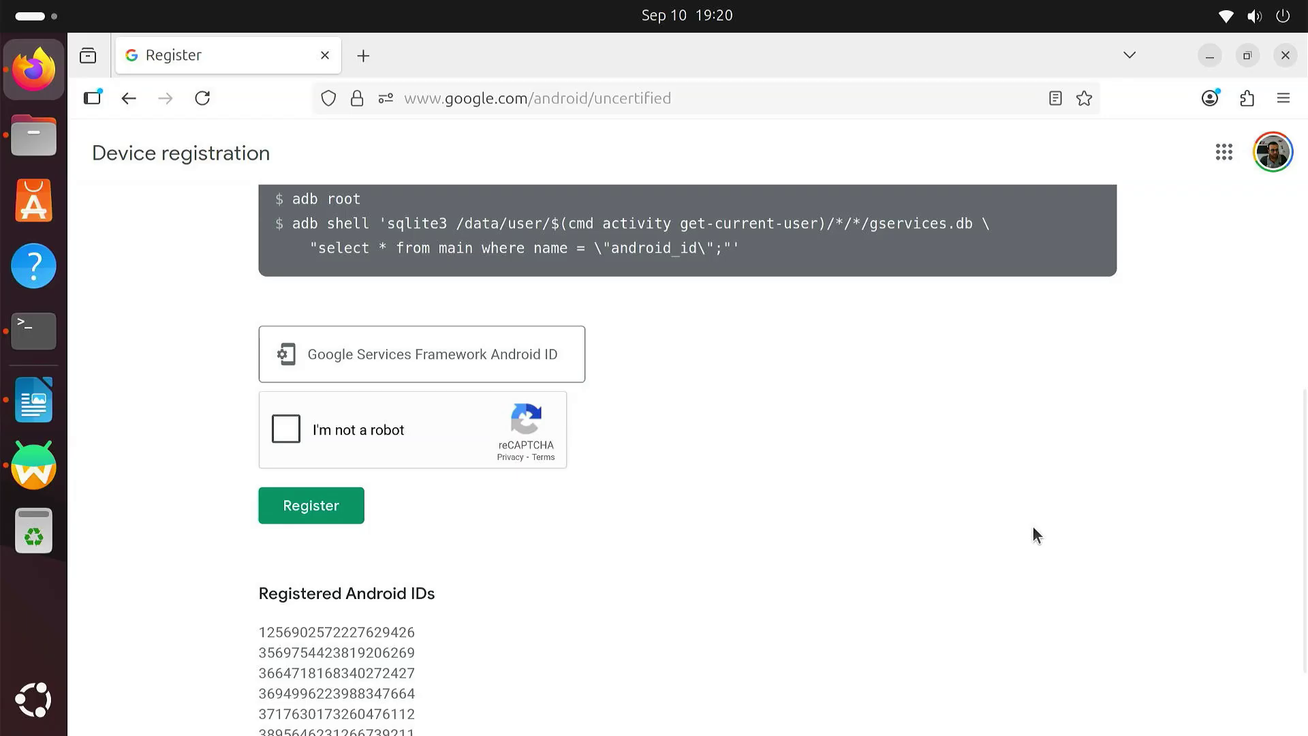
pyautogui.click(415, 349)
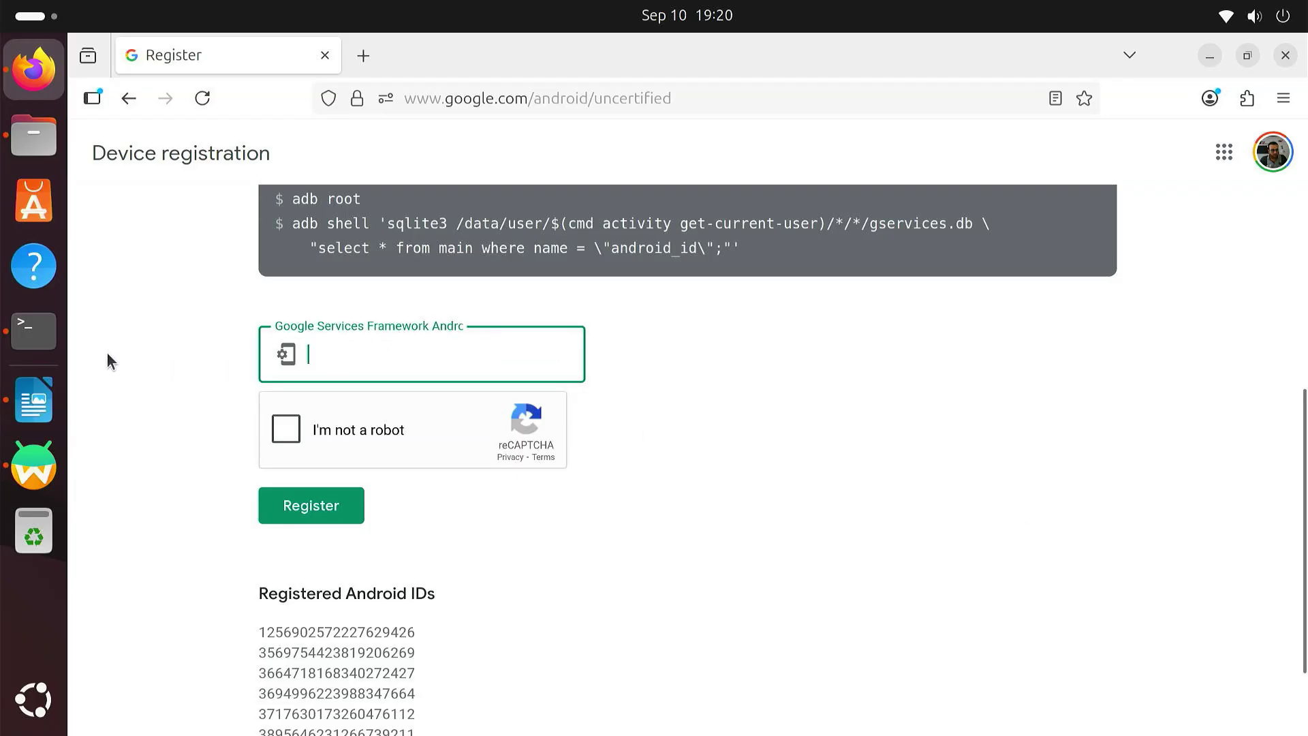
pyautogui.click(38, 338)
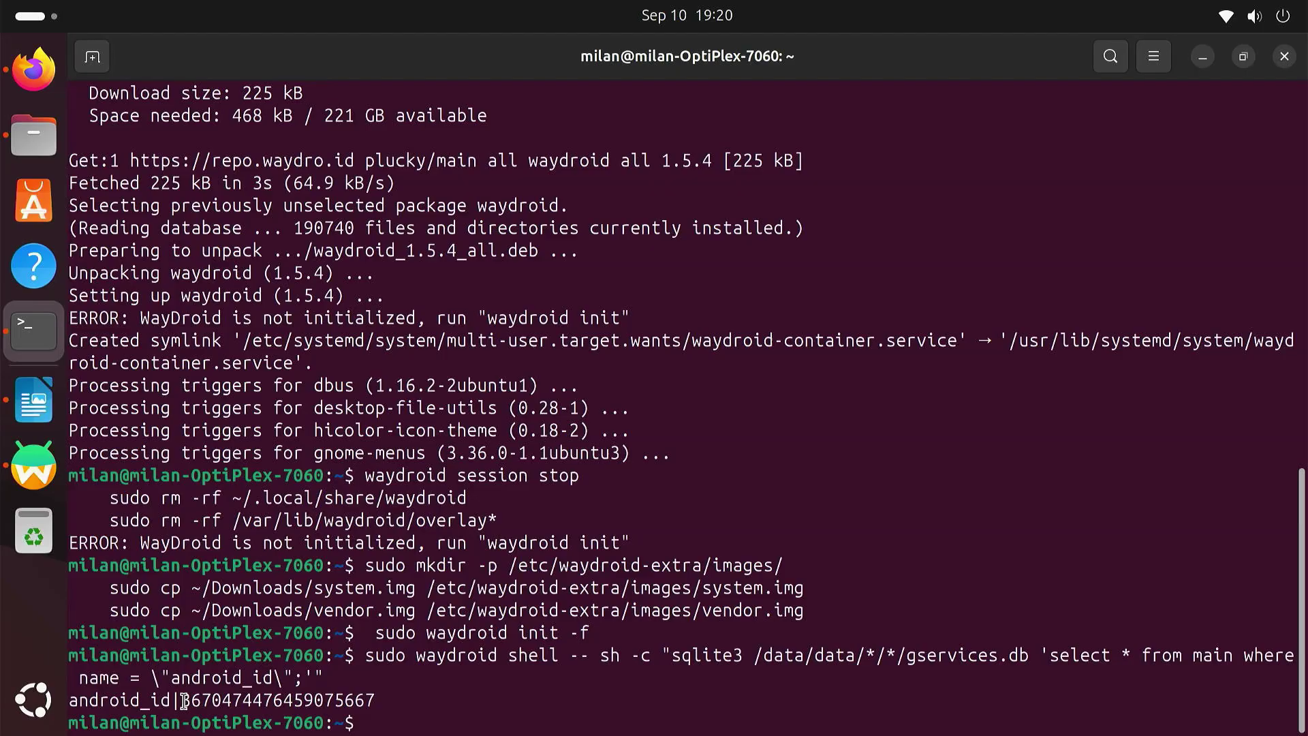
pyautogui.moveTo(183, 700); pyautogui.dragTo(374, 700)
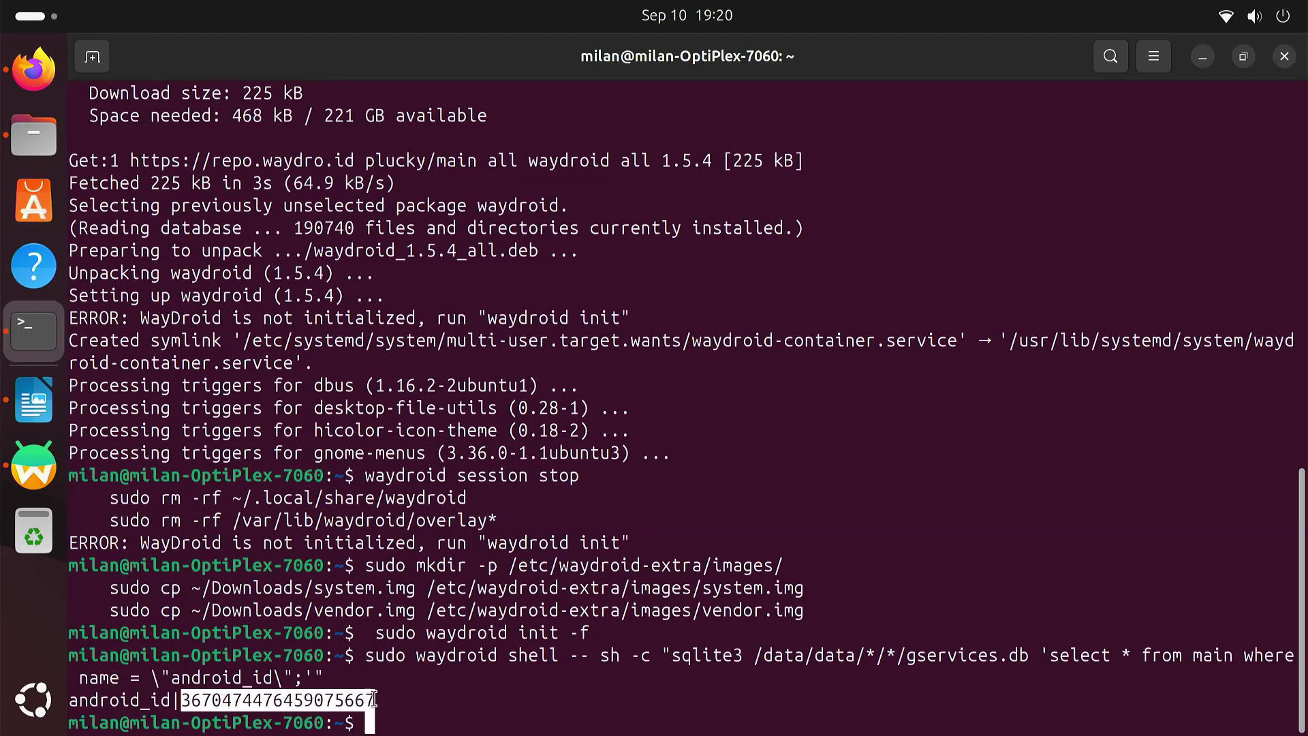
pyautogui.rightClick(349, 693)
pyautogui.click(426, 488)
pyautogui.click(33, 68)
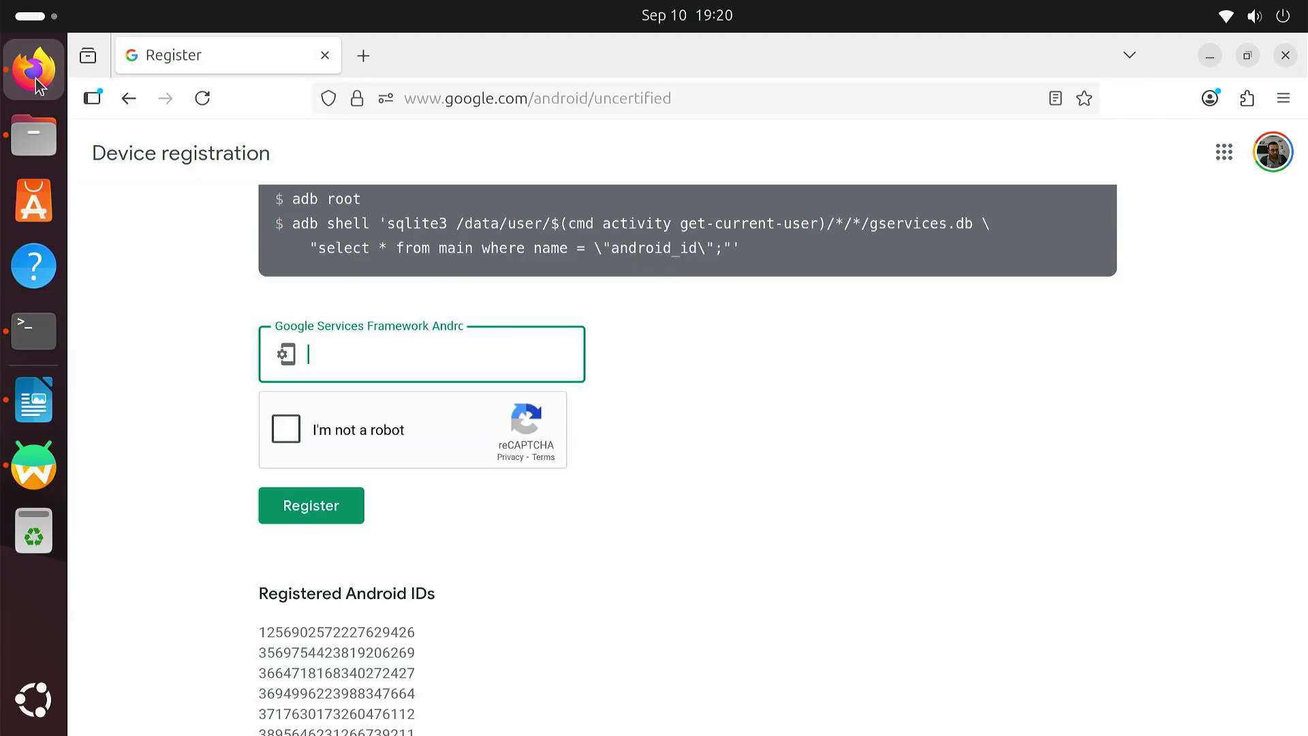
pyautogui.rightClick(336, 352)
pyautogui.click(435, 486)
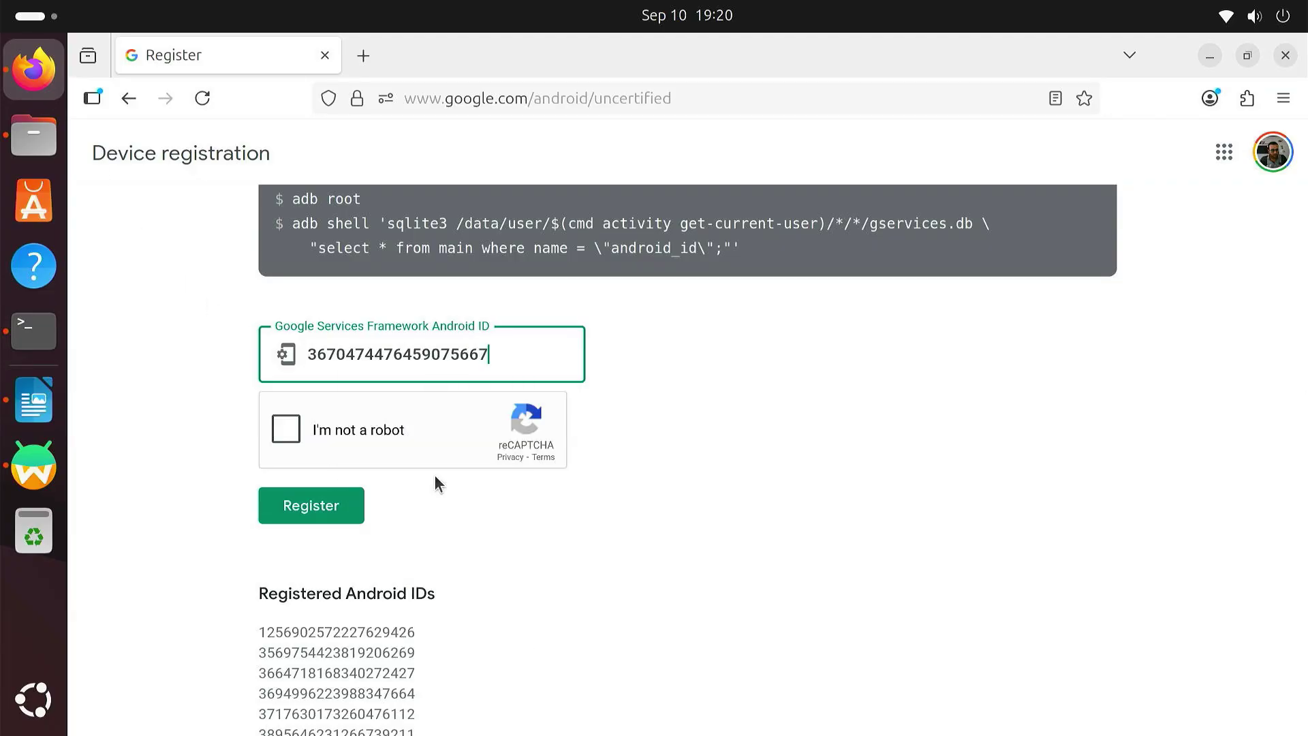
pyautogui.click(297, 437)
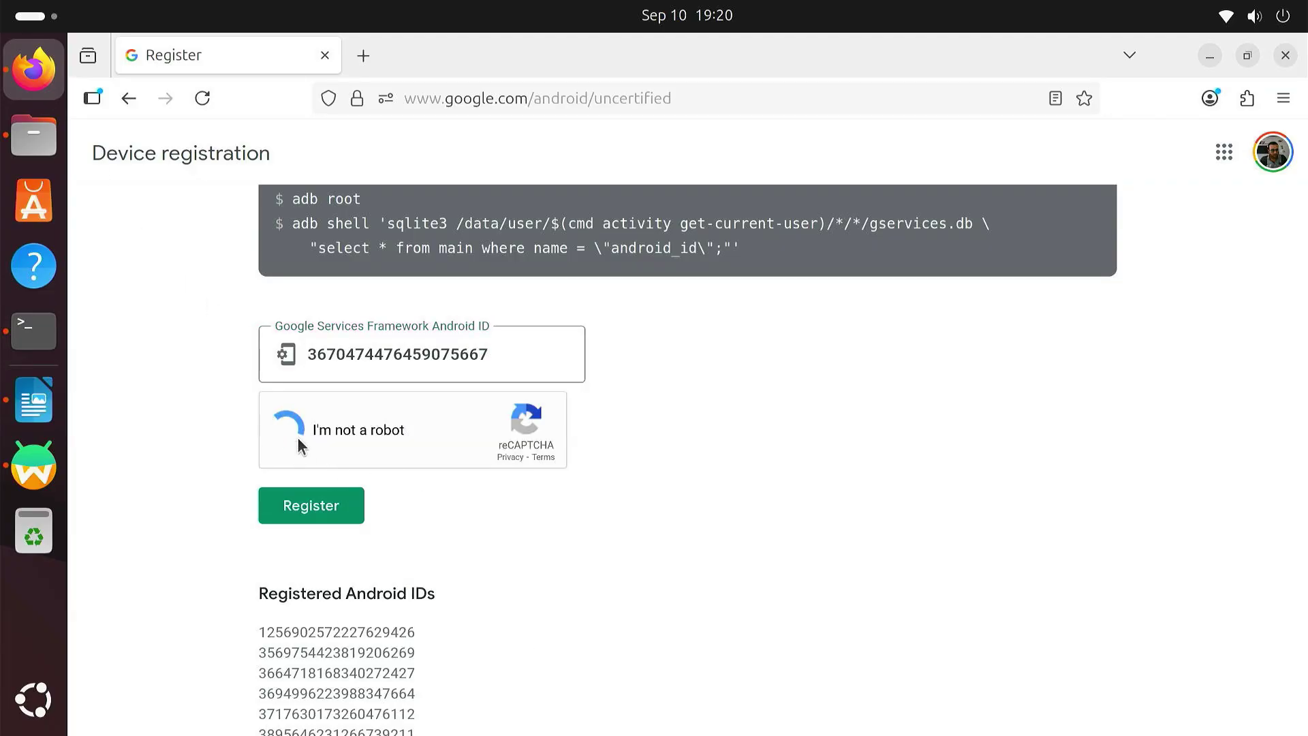
pyautogui.click(349, 514)
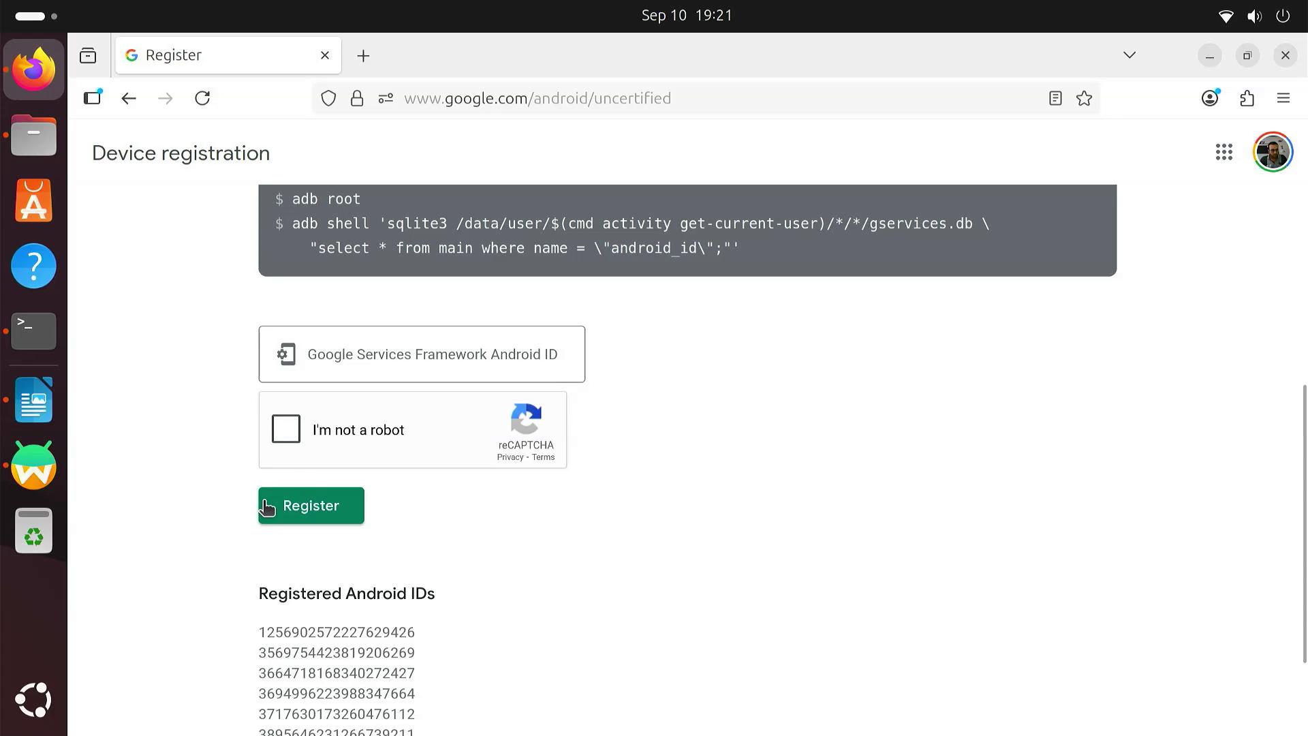
pyautogui.click(39, 414)
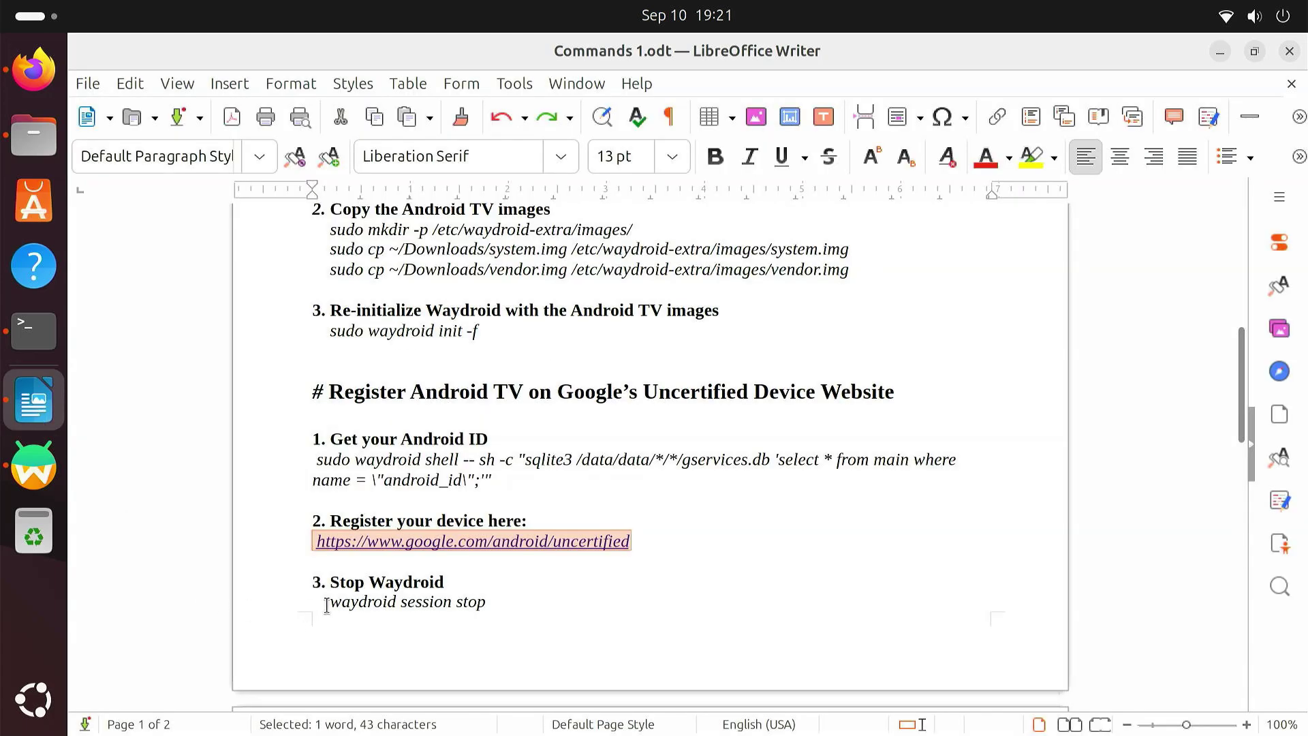
# Step: Run 'waydroid session stop' in Terminal, then relaunch Waydroid from Show Apps
pyautogui.moveTo(327, 605); pyautogui.dragTo(489, 607)
pyautogui.rightClick(489, 607)
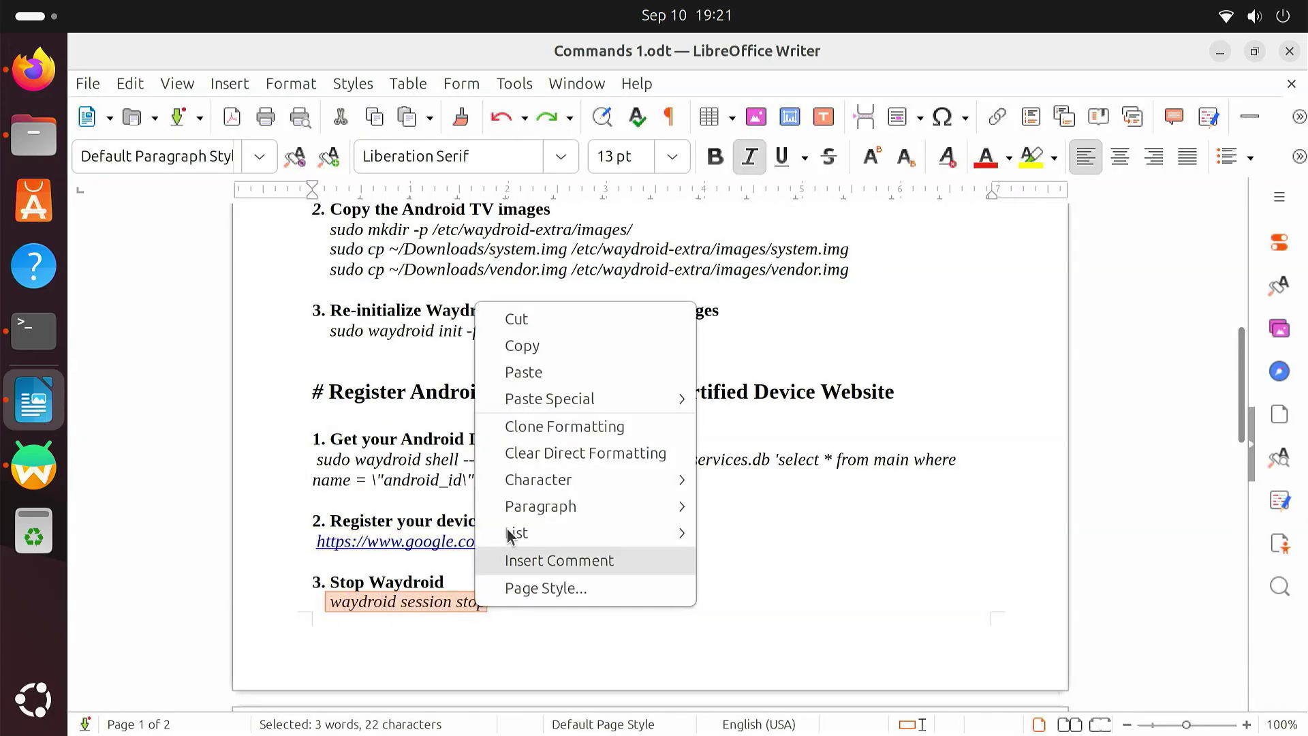
pyautogui.click(555, 349)
pyautogui.click(55, 339)
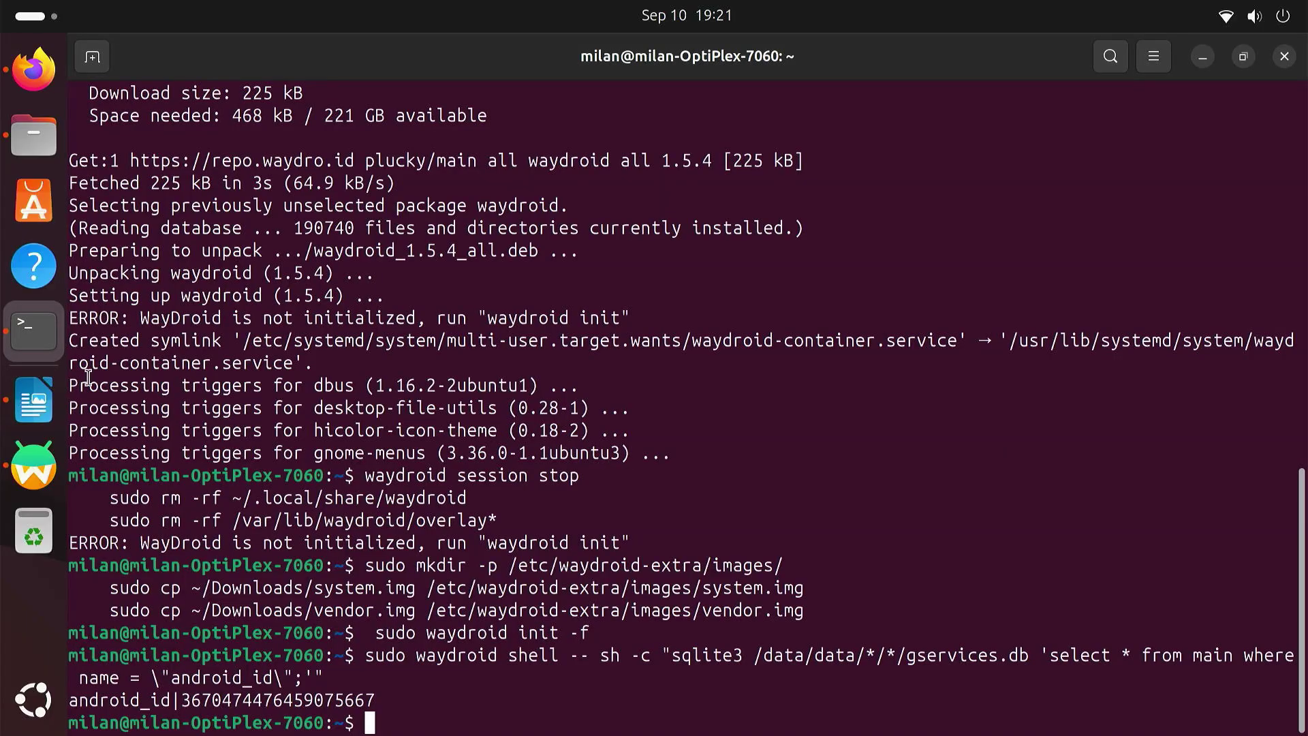
pyautogui.rightClick(430, 729)
pyautogui.click(499, 577)
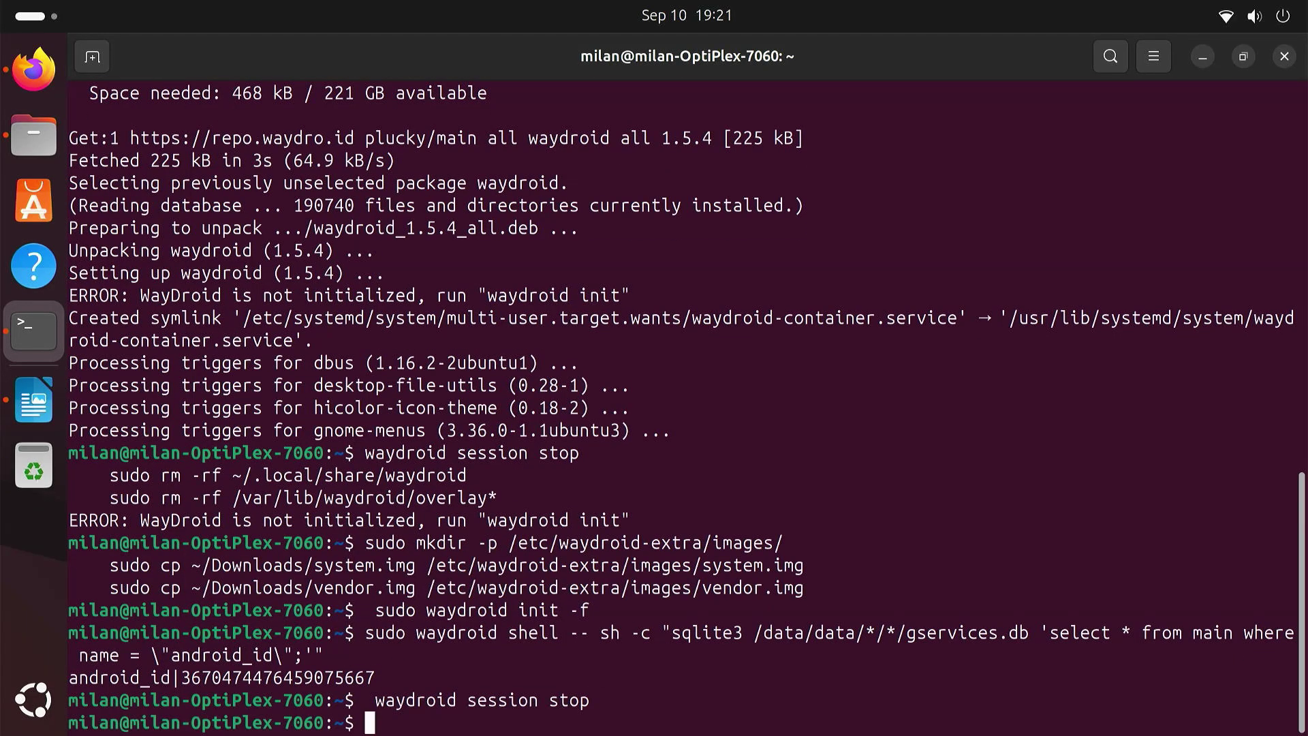
pyautogui.click(32, 705)
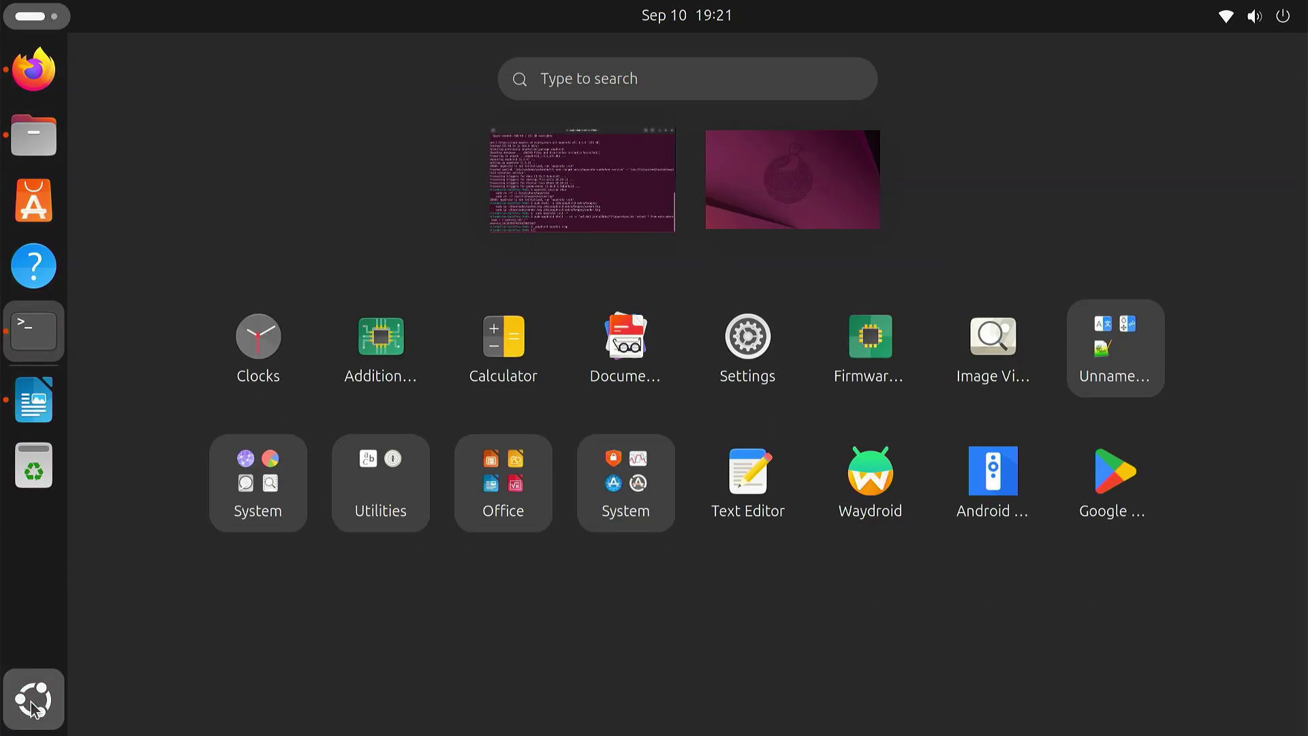
pyautogui.click(872, 477)
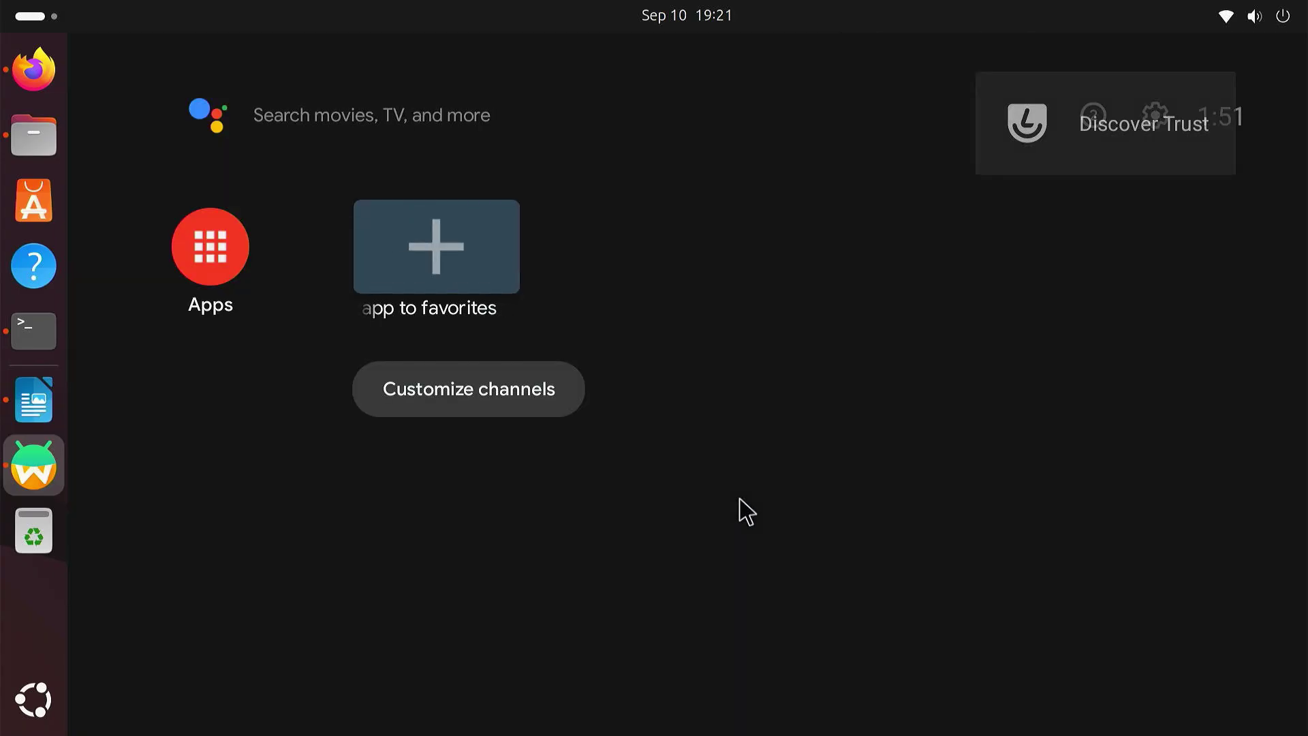
# Step: Open Google Play Store from the TV's Apps and sign in with the account's e-mail and password
pyautogui.click(207, 271)
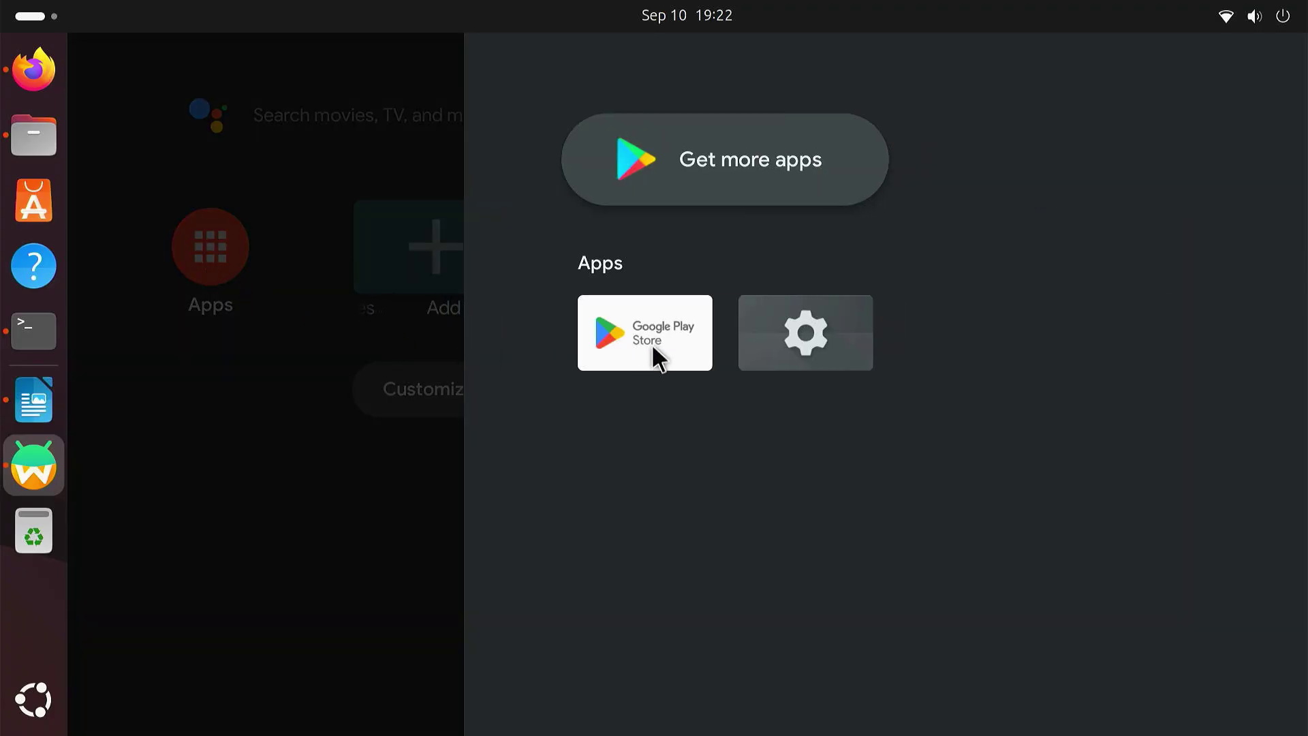
pyautogui.click(652, 349)
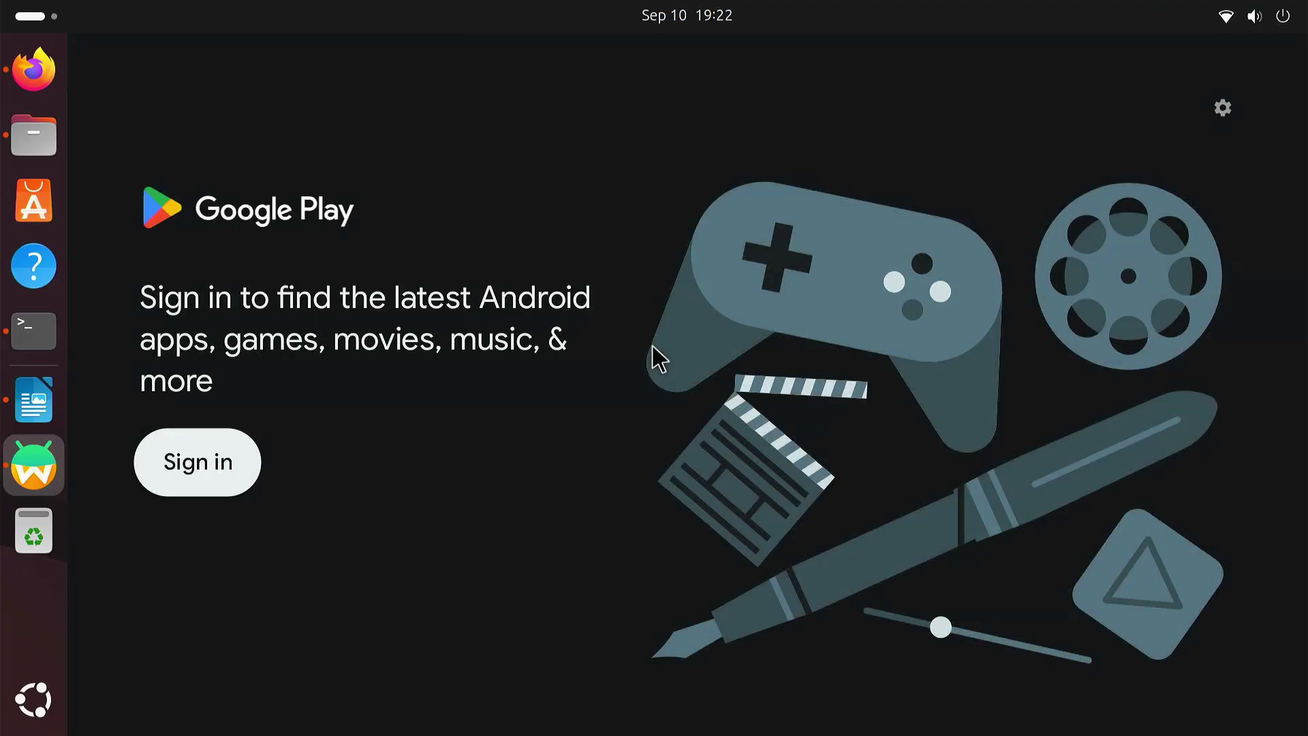
pyautogui.click(247, 479)
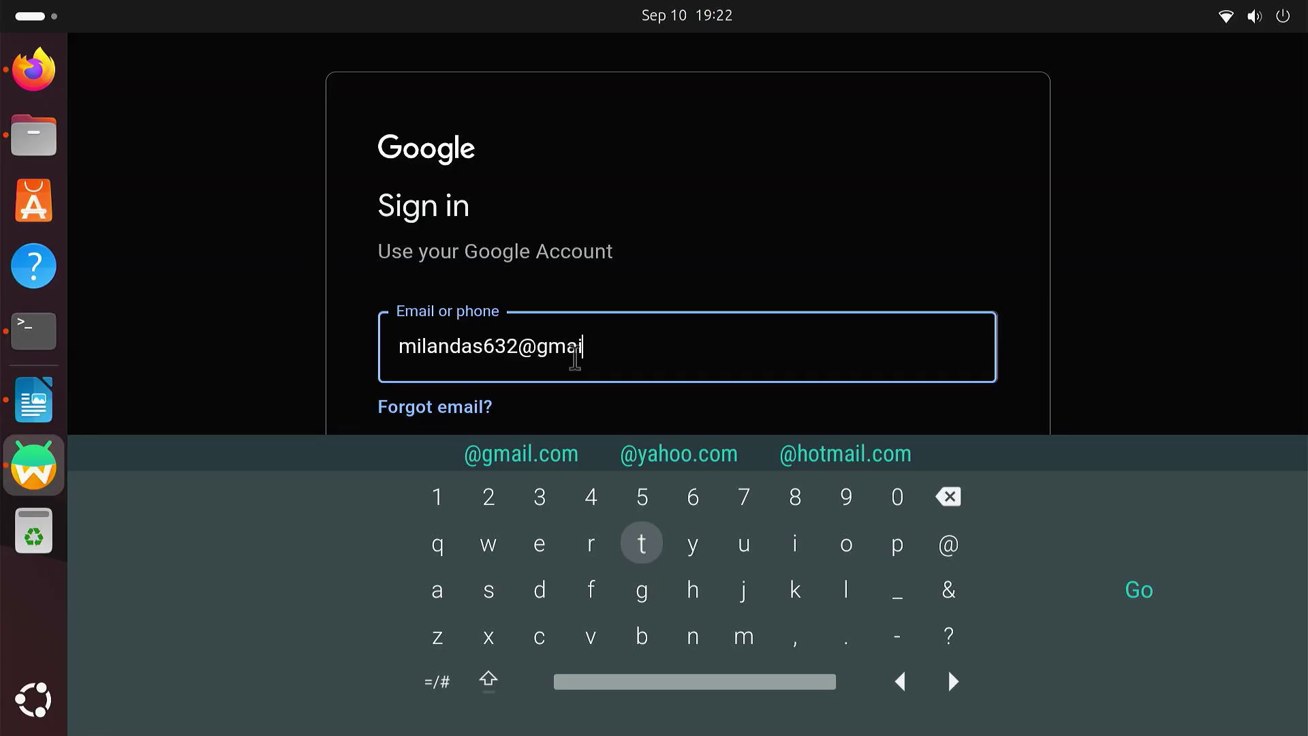
pyautogui.press('Escape')
pyautogui.click(928, 512)
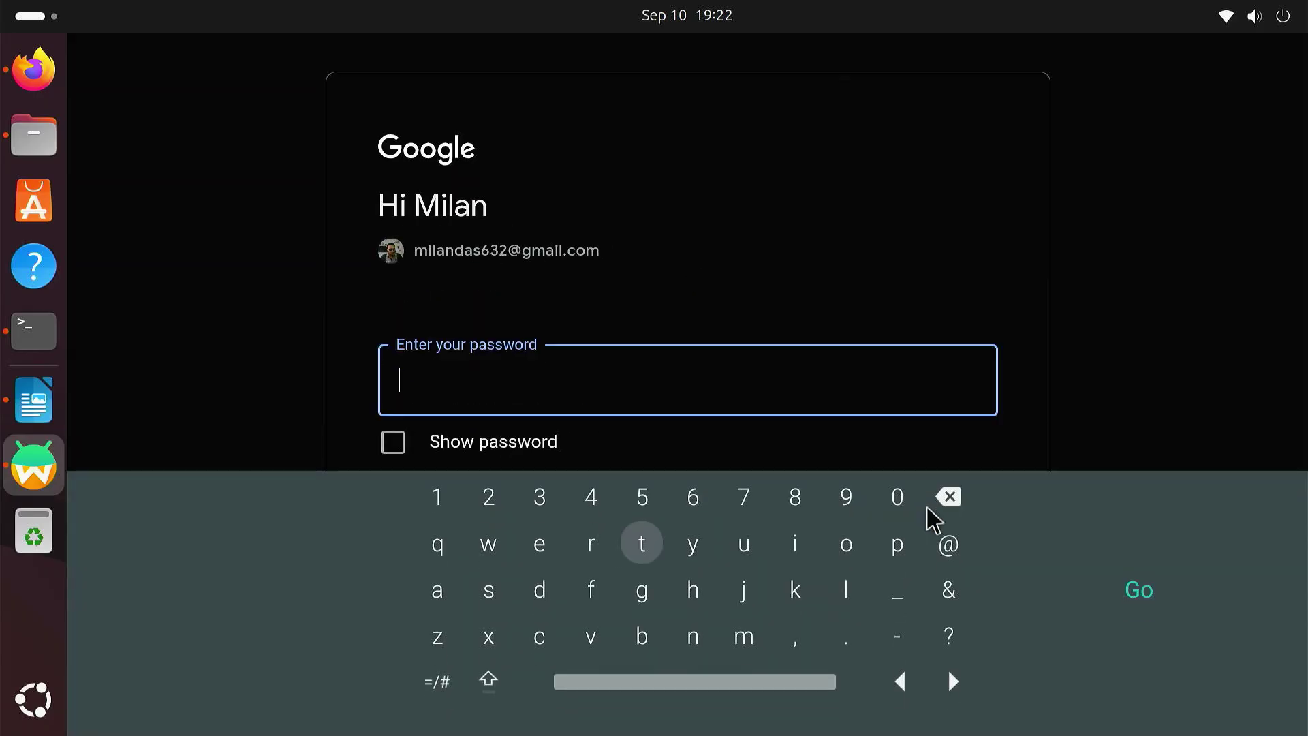
pyautogui.hotkey('ctrl', 'v')
pyautogui.press('Escape')
pyautogui.click(974, 576)
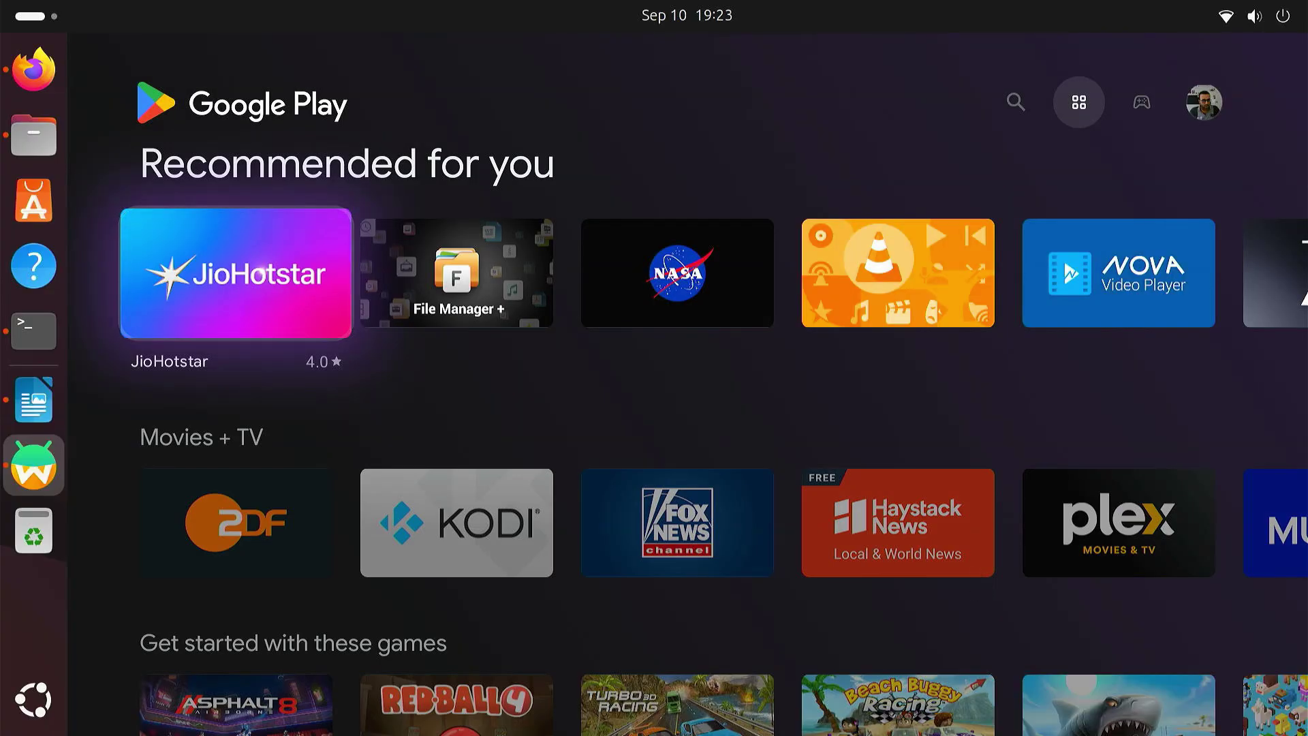
# Step: Search Google Play for 'youtube' and install YouTube for Android TV
pyautogui.press('Down')
pyautogui.press('Down')
pyautogui.press('Down')
pyautogui.press('Down')
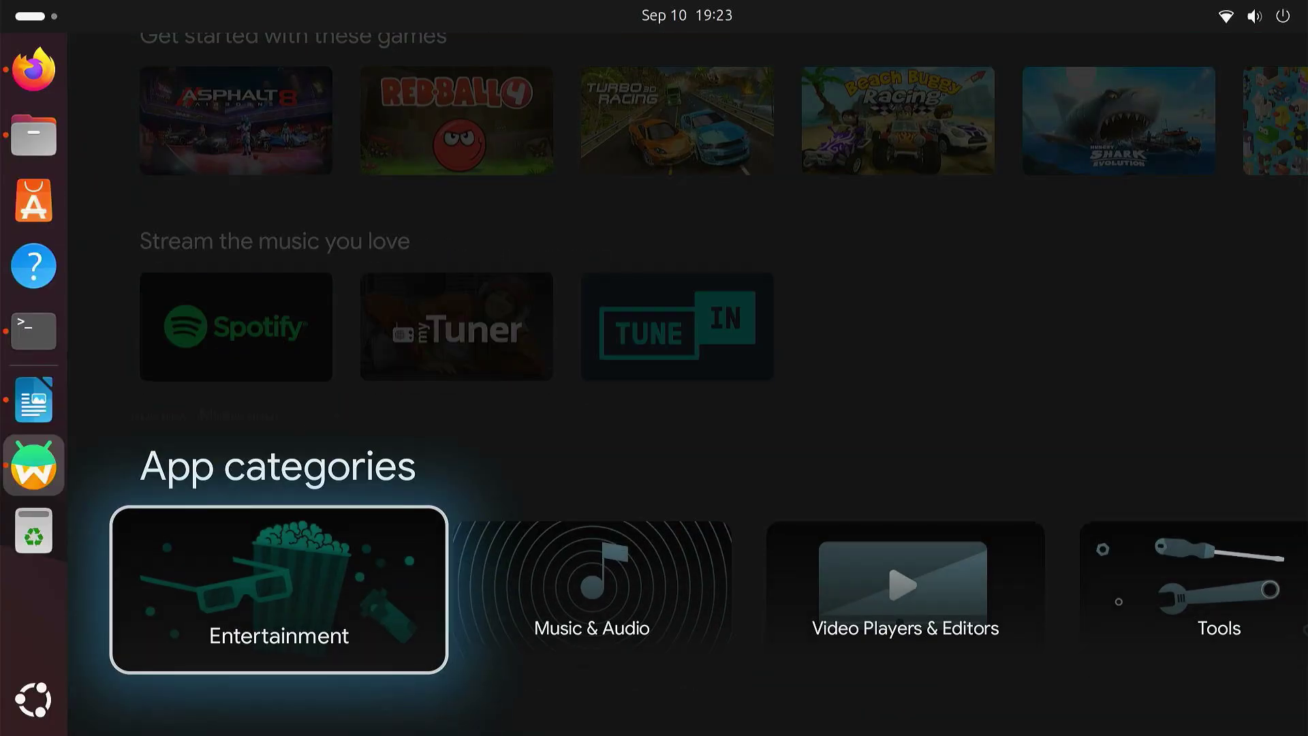
pyautogui.press('Up')
pyautogui.press('Up')
pyautogui.press('Up')
pyautogui.press('Up')
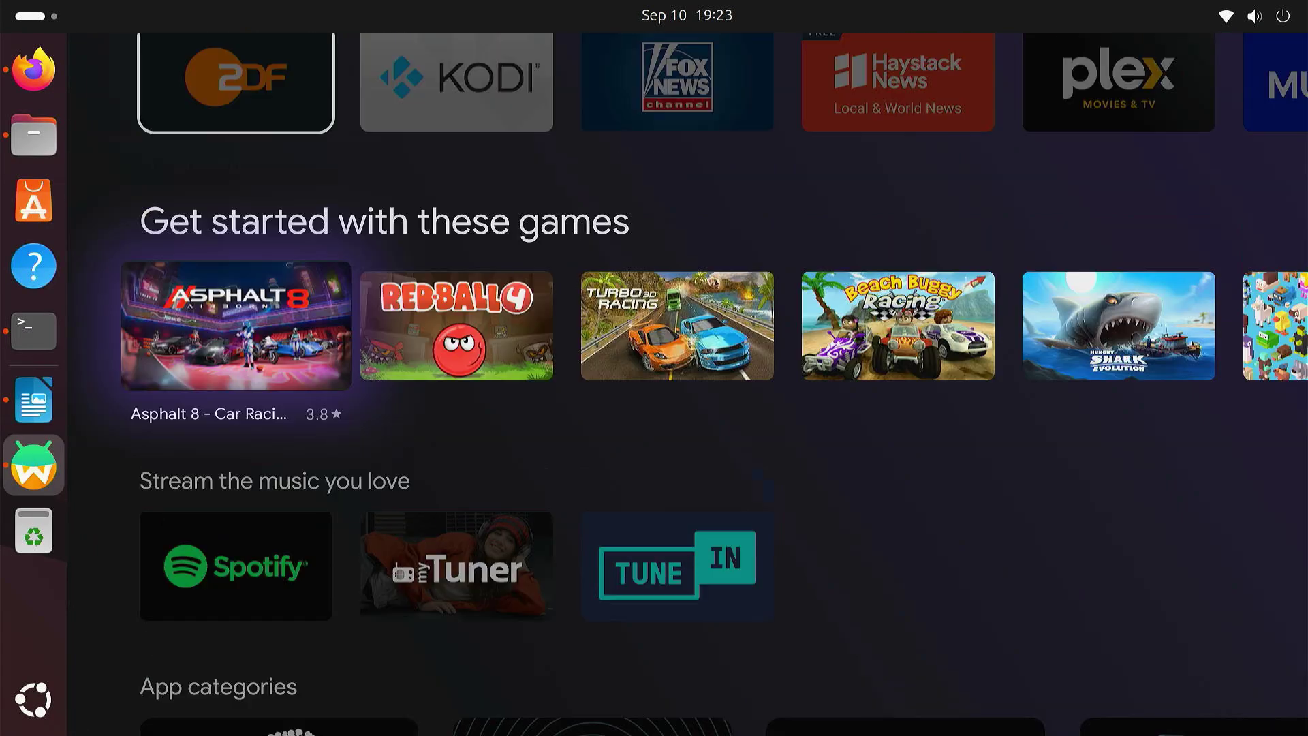
pyautogui.press('Up')
pyautogui.press('Left')
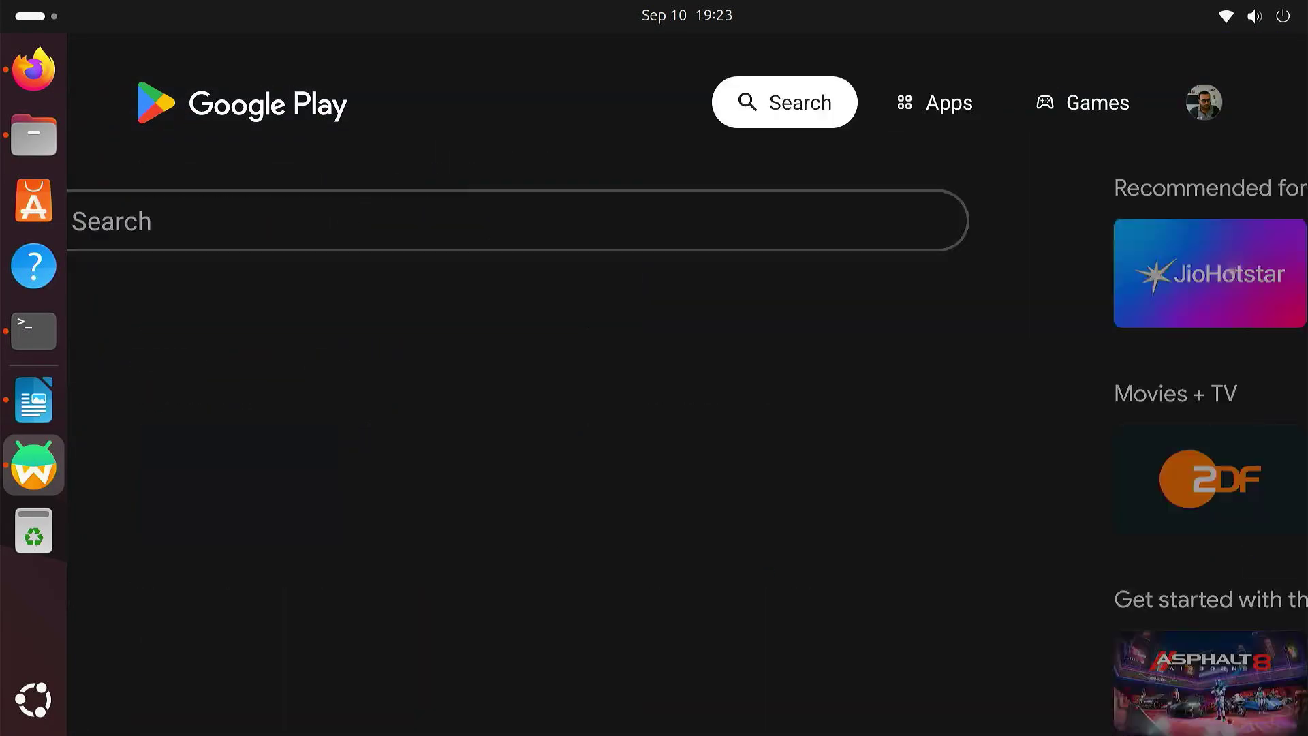
pyautogui.press('Right')
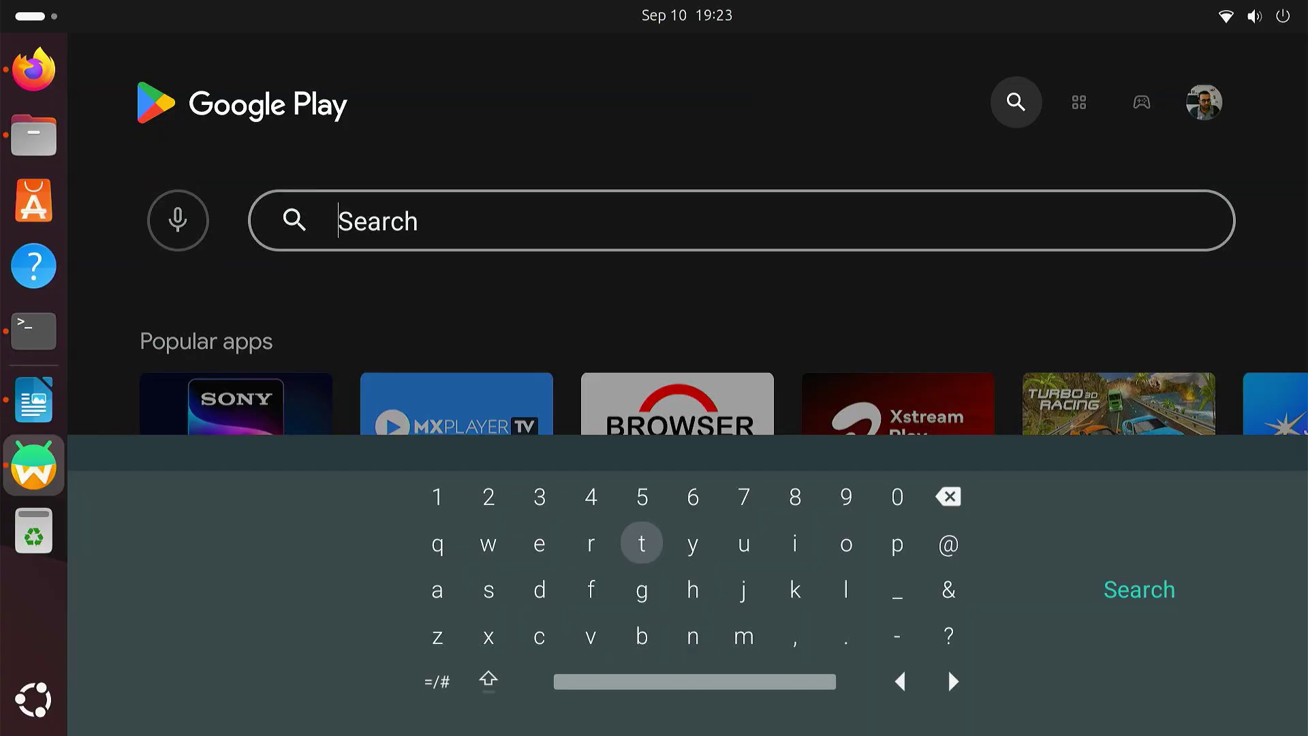
pyautogui.write('youtube')
pyautogui.press('Return')
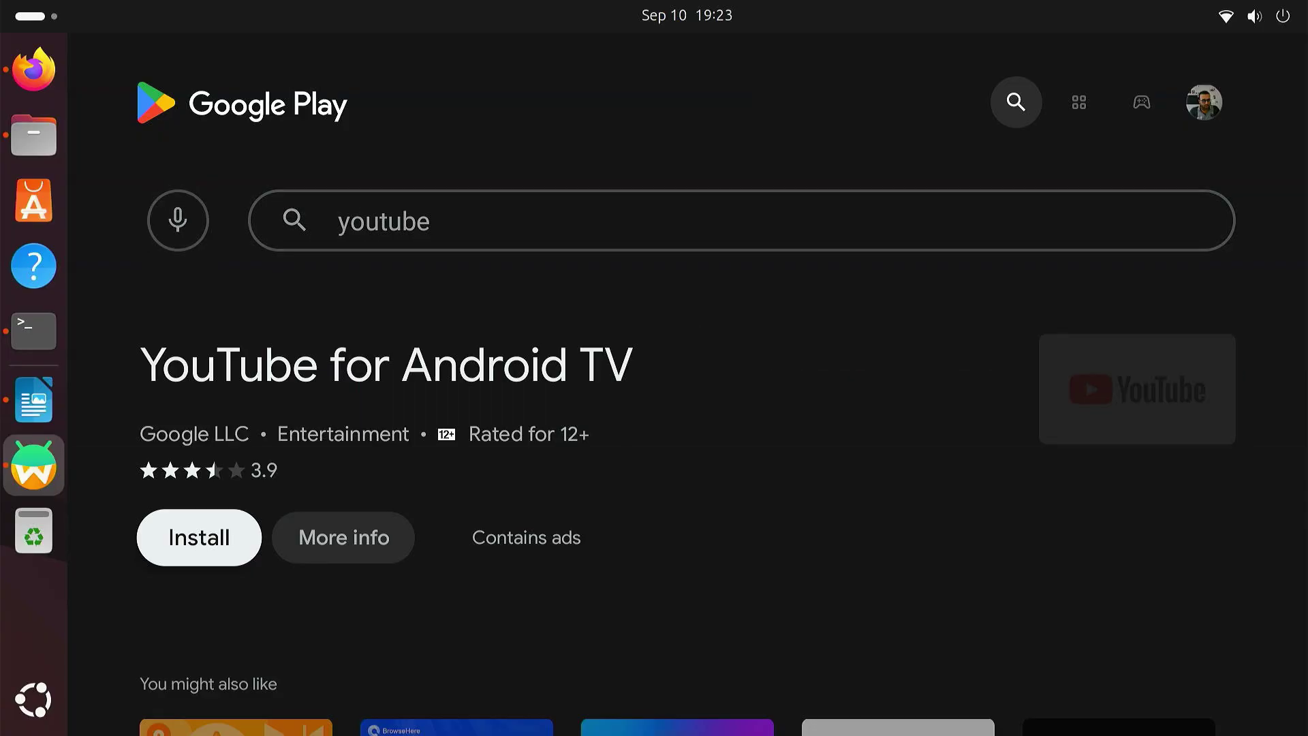
pyautogui.press('Return')
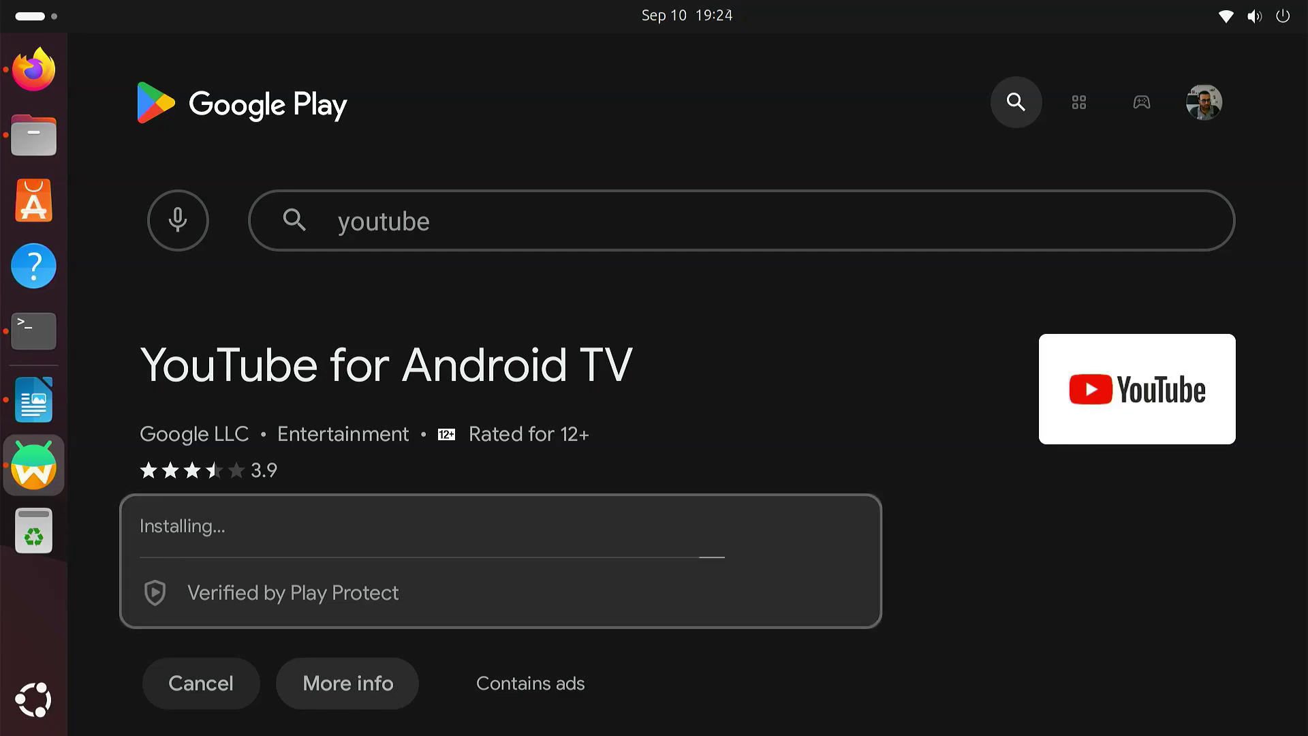
pyautogui.press('Up')
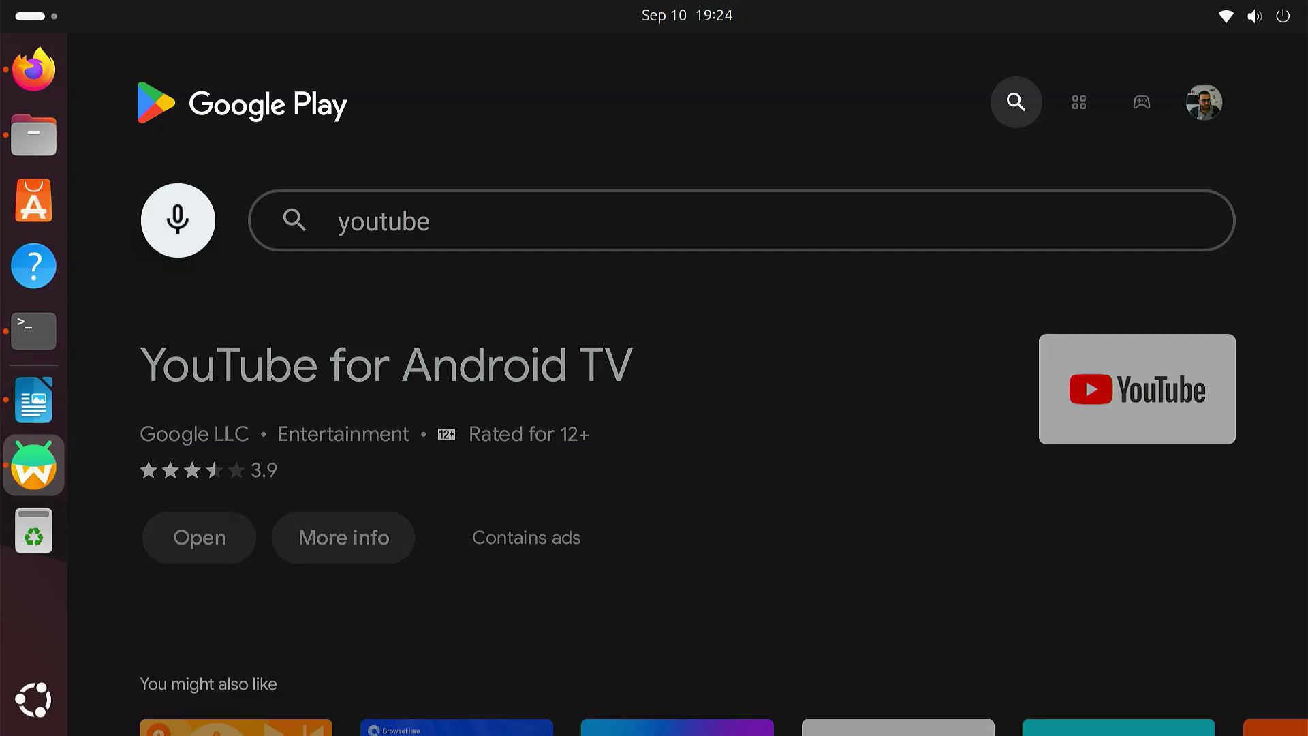
# Step: Replace the search with 'prime video' and install Prime Video
pyautogui.press('Right')
pyautogui.press('BackSpace')
pyautogui.press('BackSpace')
pyautogui.press('BackSpace')
pyautogui.press('BackSpace')
pyautogui.press('BackSpace')
pyautogui.press('BackSpace')
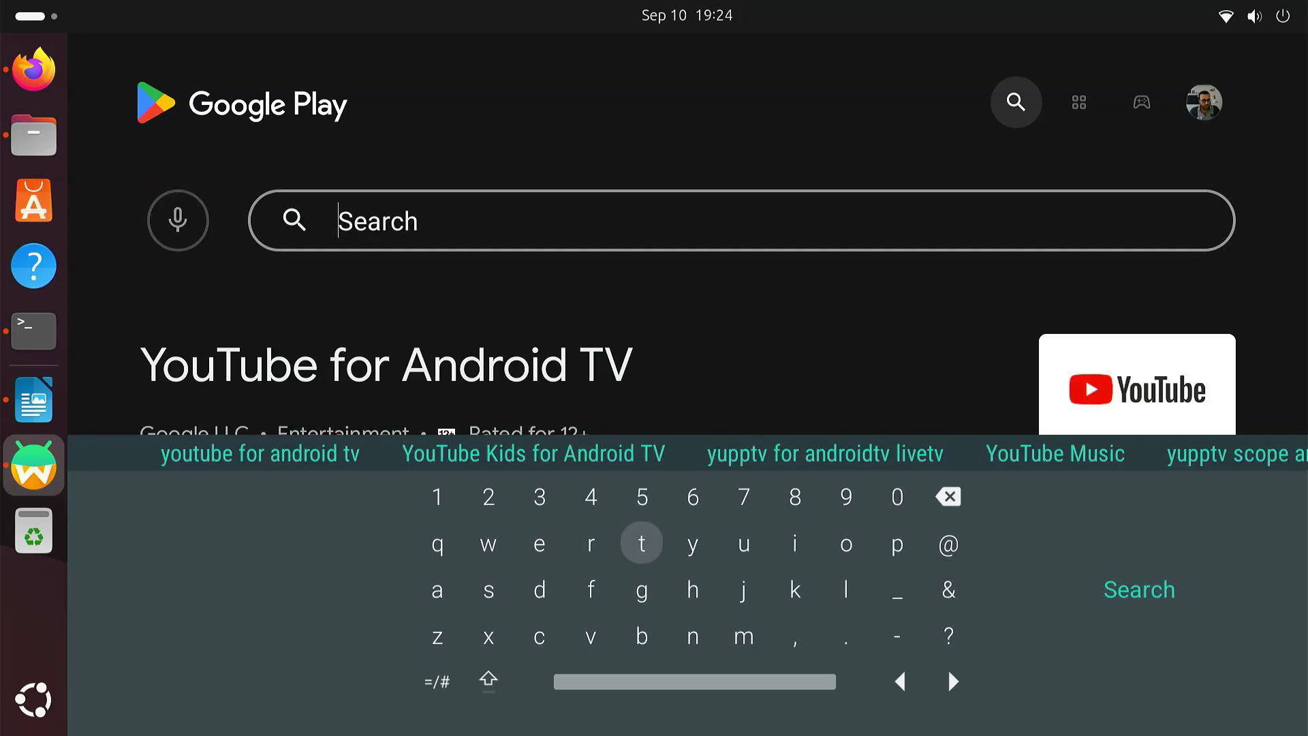
pyautogui.write('prime video')
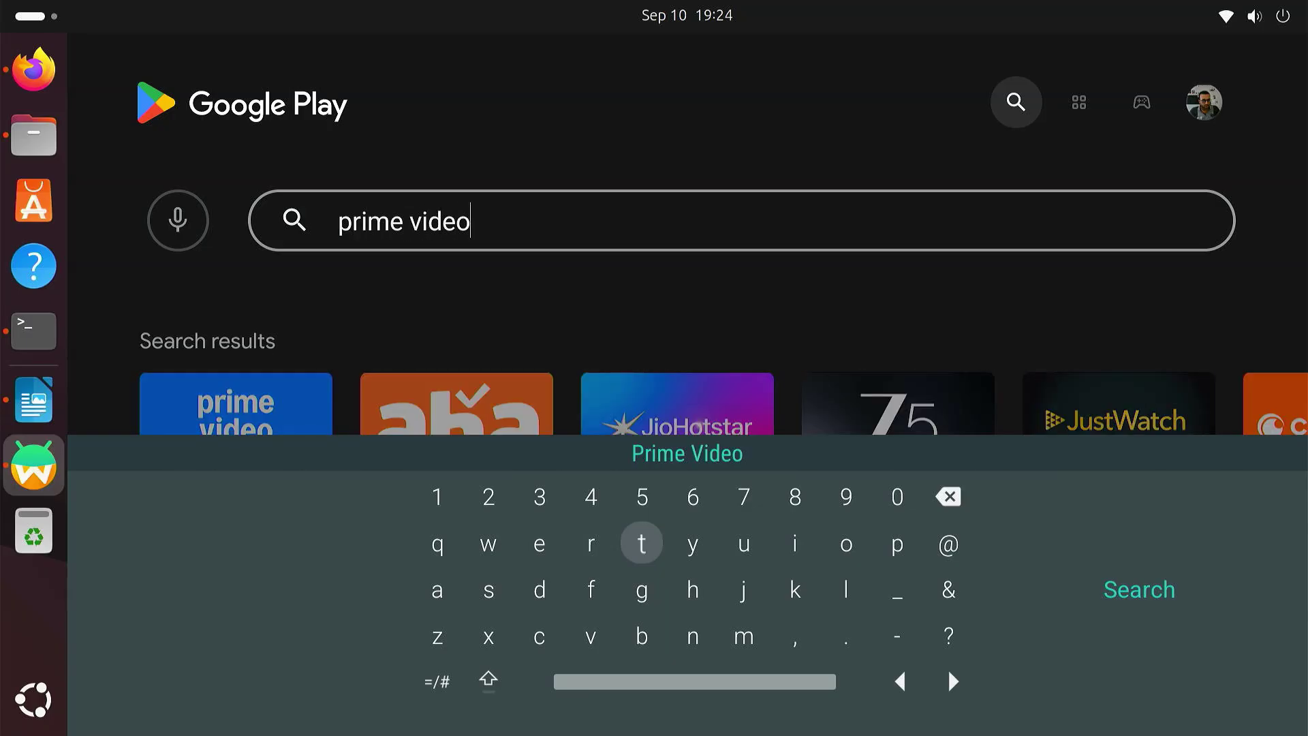
pyautogui.press('Return')
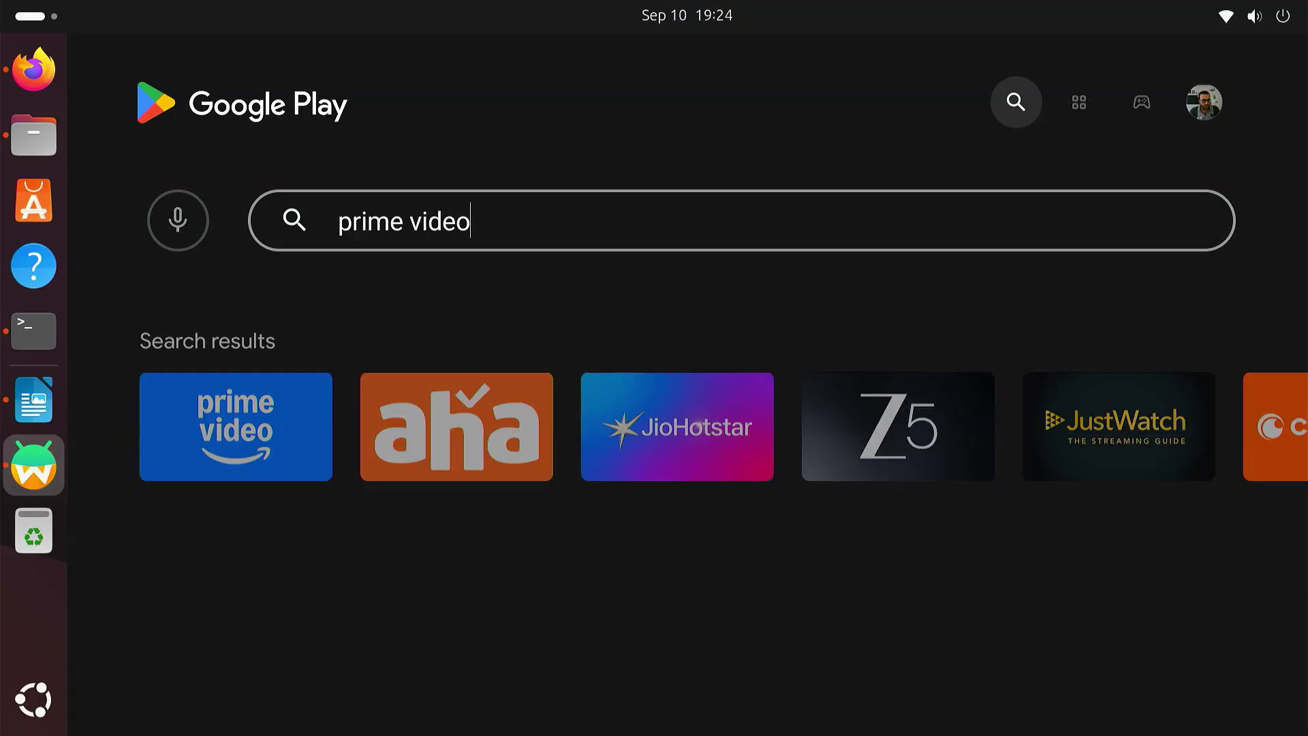
pyautogui.press('Return')
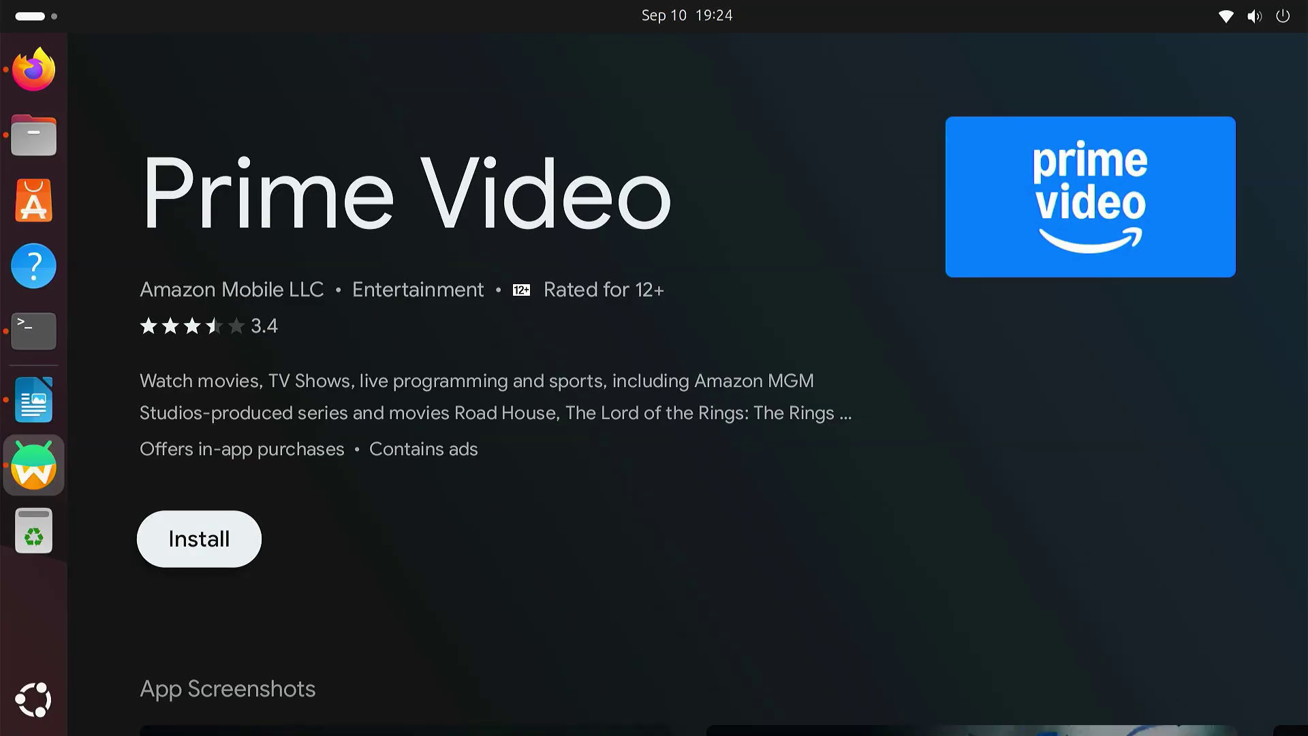
pyautogui.press('Return')
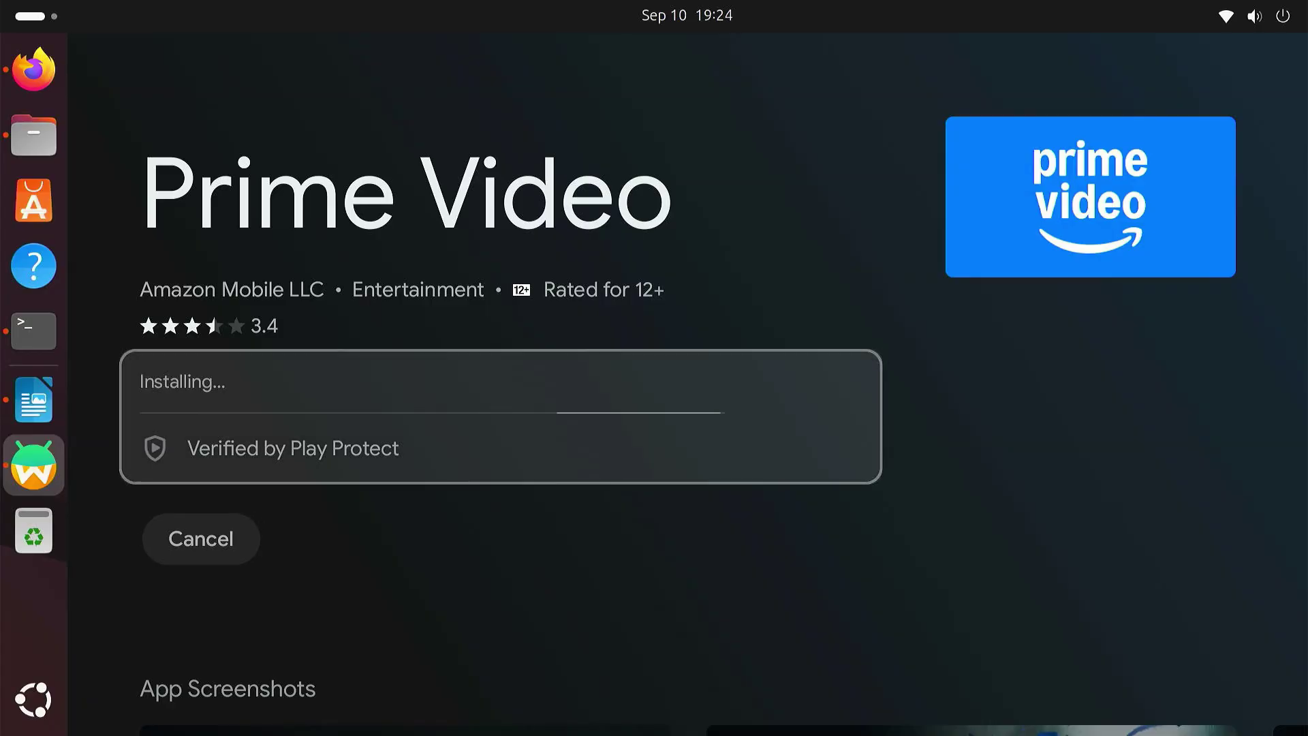
pyautogui.press('Escape')
# Step: Install JioHotstar from the same search results
pyautogui.press('Right')
pyautogui.press('Right')
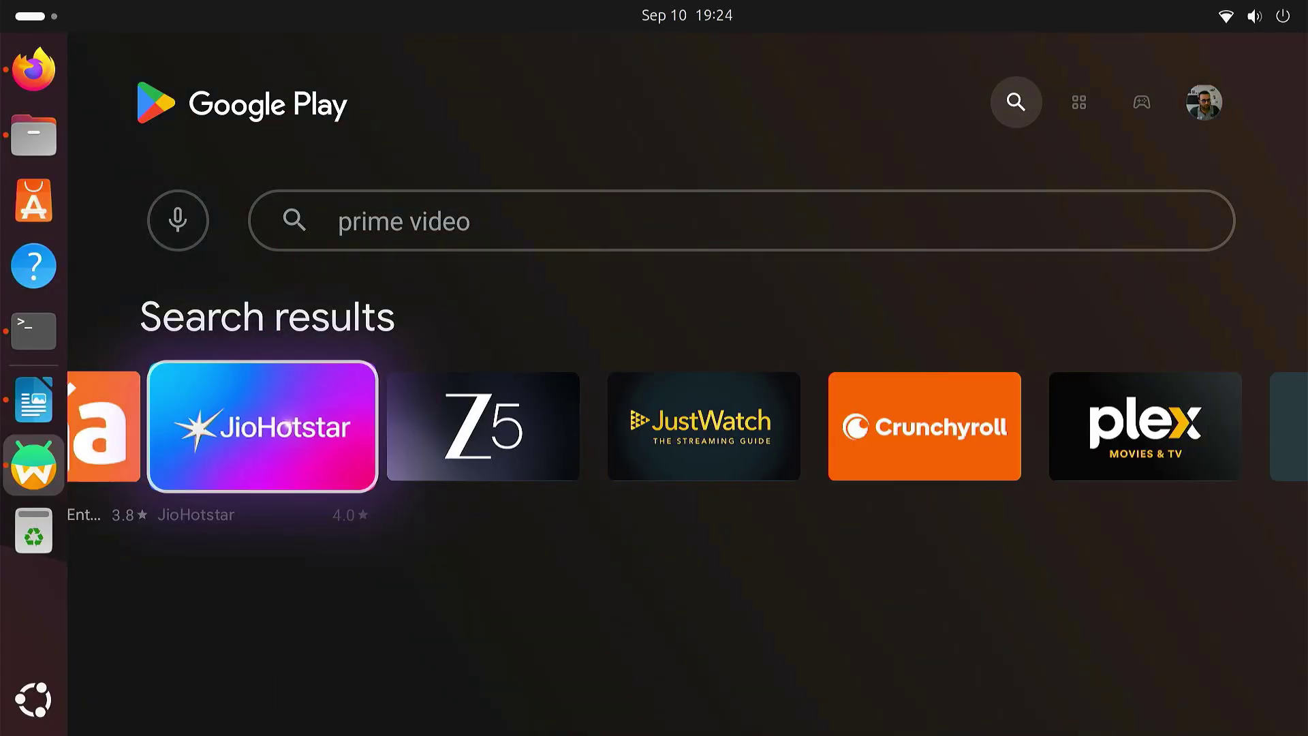
pyautogui.press('Return')
pyautogui.press('Return')
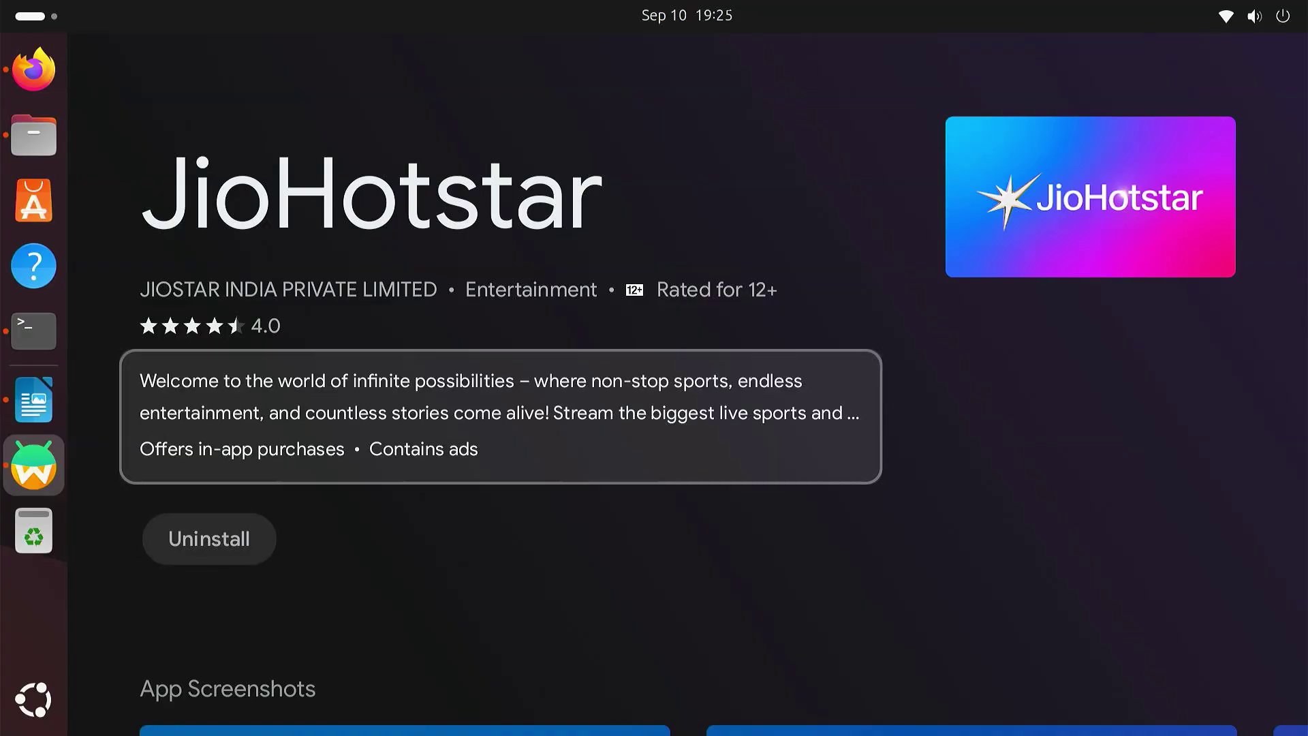
pyautogui.press('Escape')
pyautogui.press('Escape')
pyautogui.press('Escape')
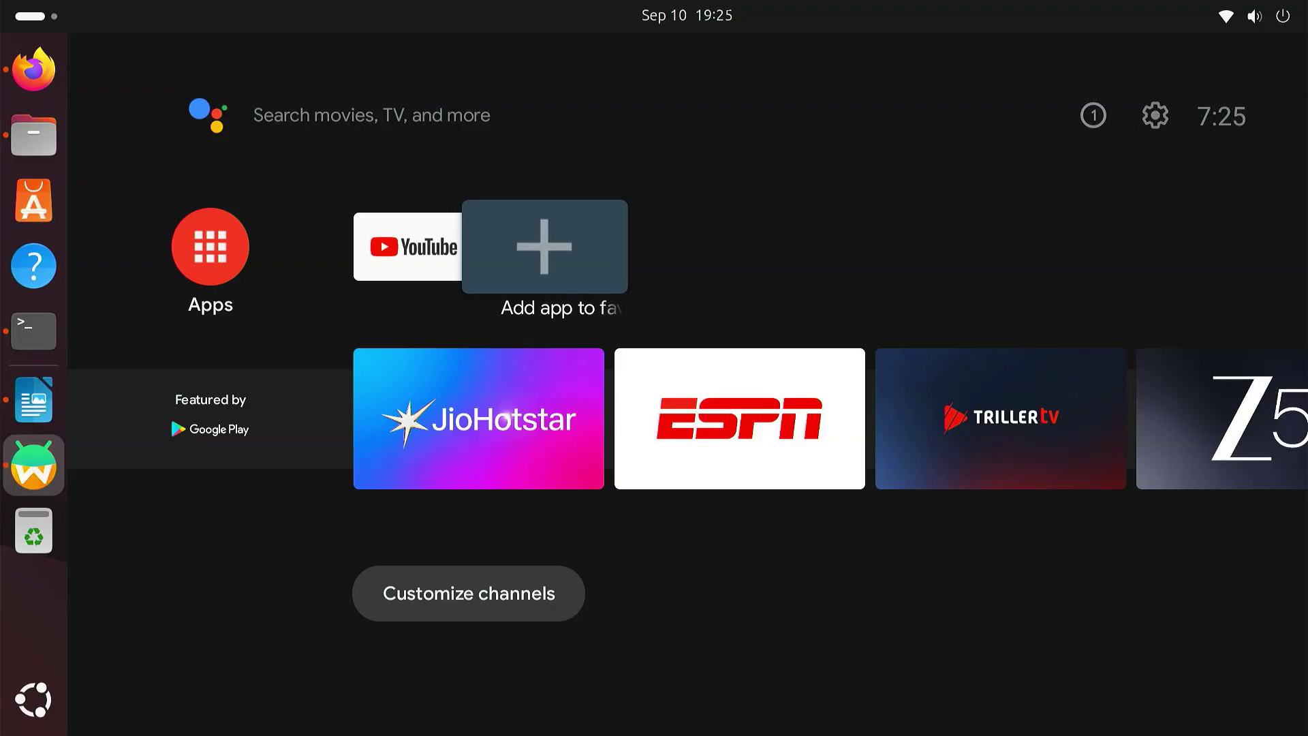
# Step: Launch YouTube from the Apps list and sign in with the first account already on the TV
pyautogui.press('Left')
pyautogui.press('Left')
pyautogui.press('Return')
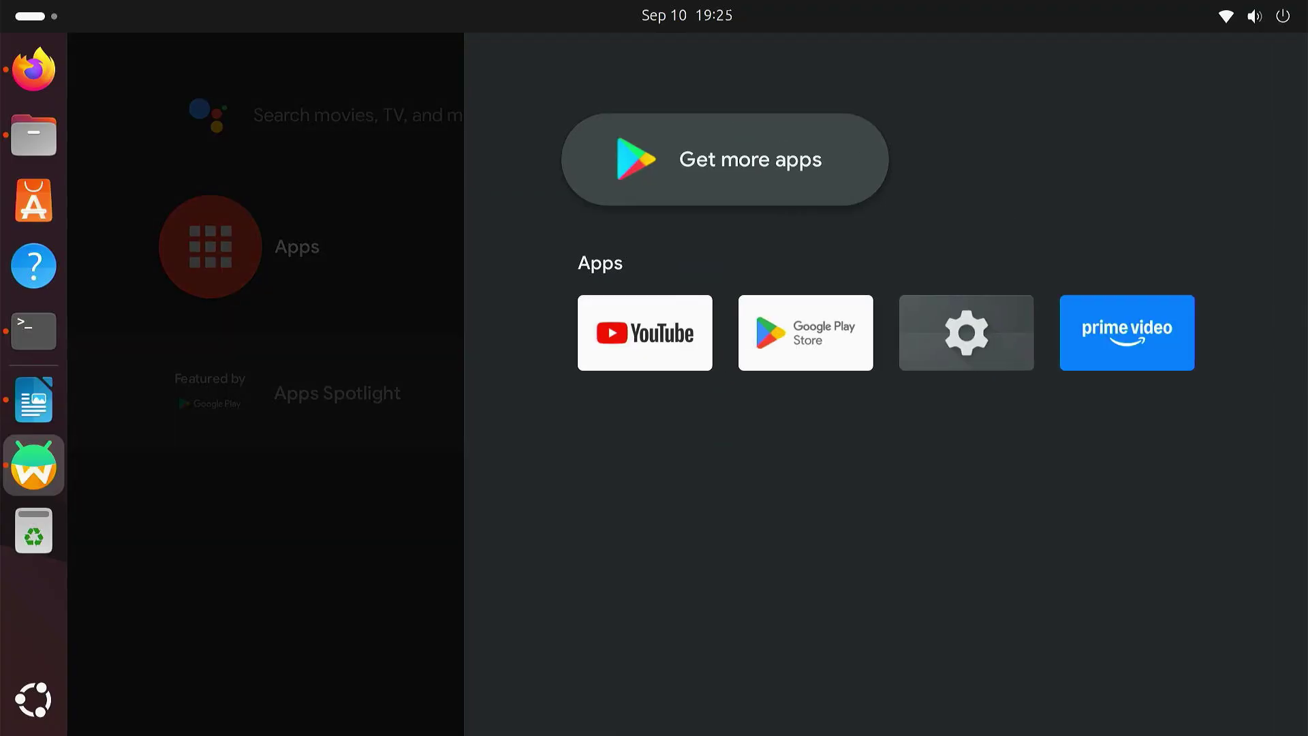
pyautogui.press('Down')
pyautogui.press('Return')
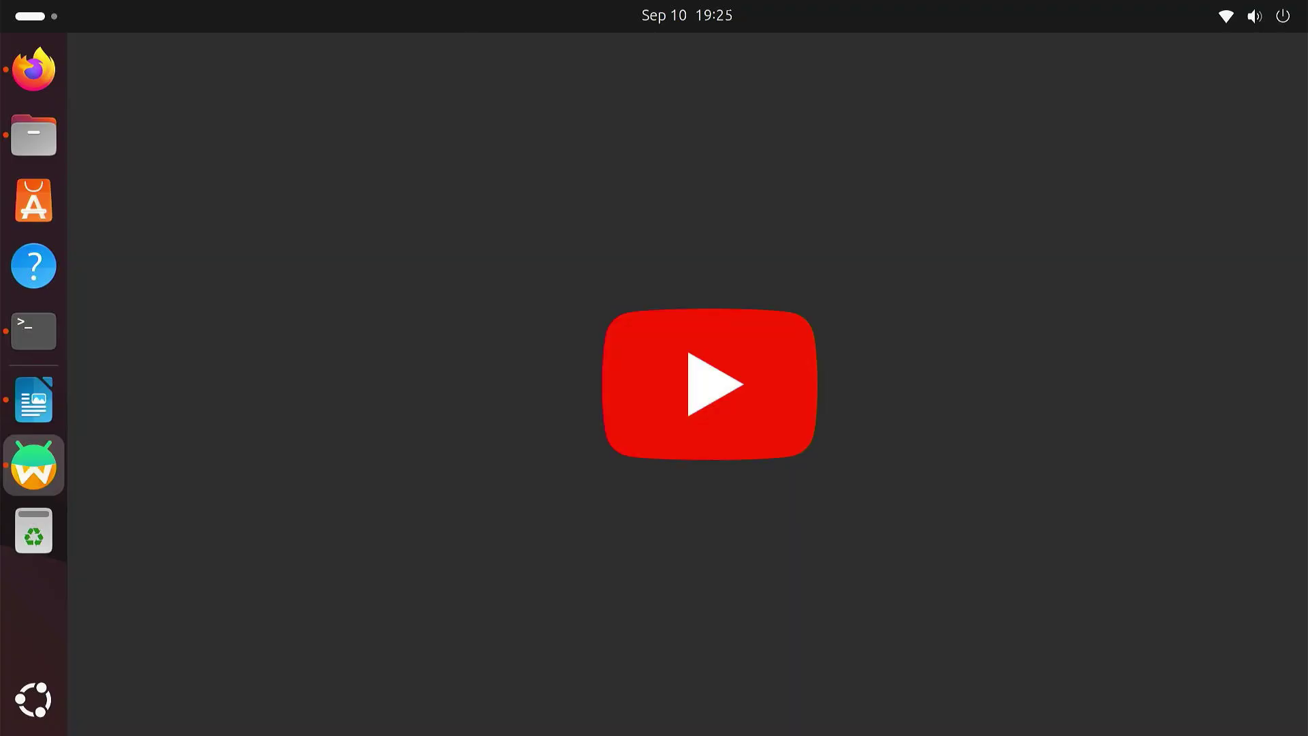
pyautogui.press('Return')
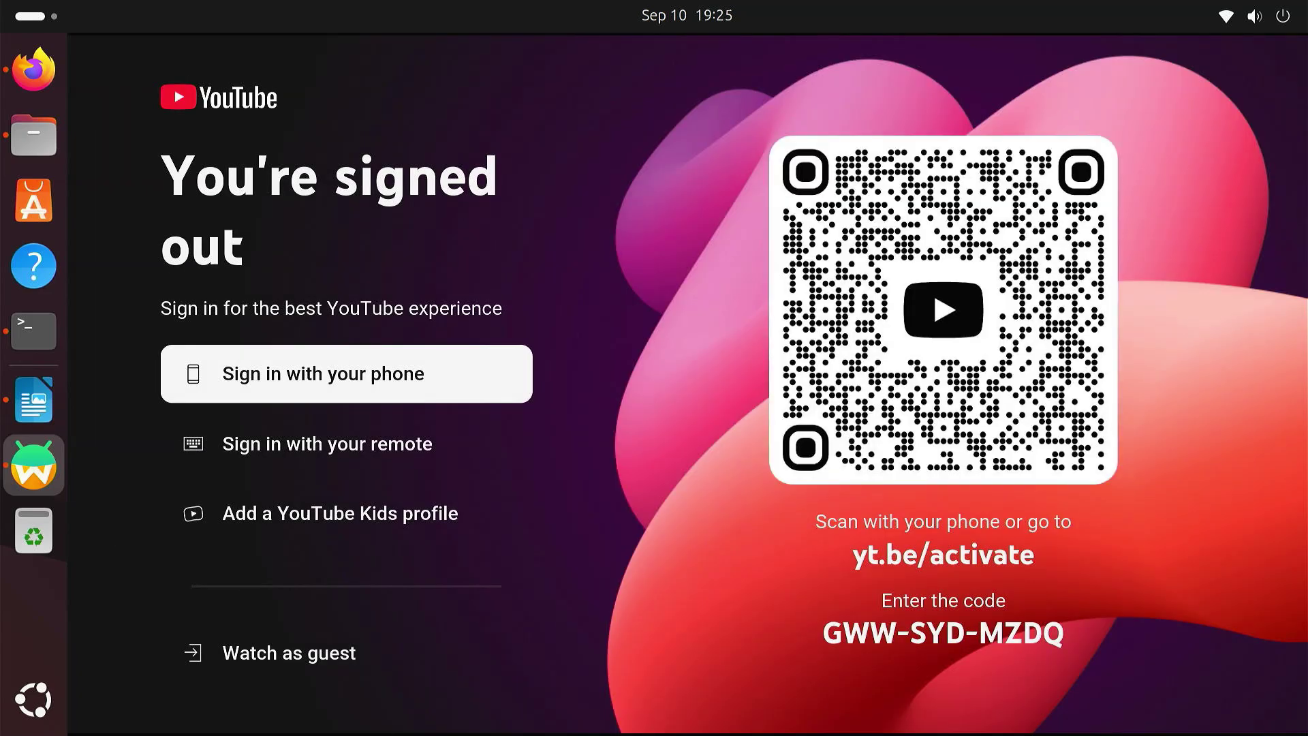
pyautogui.press('Escape')
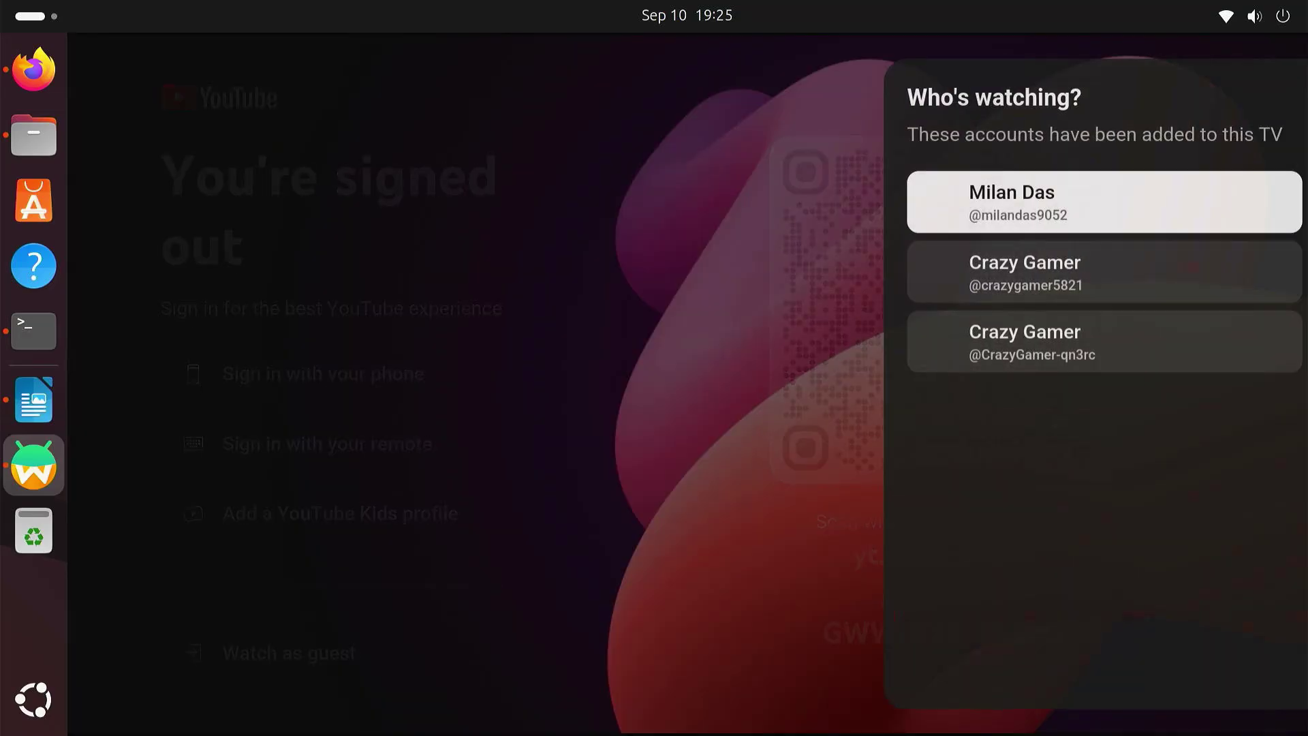
pyautogui.press('Return')
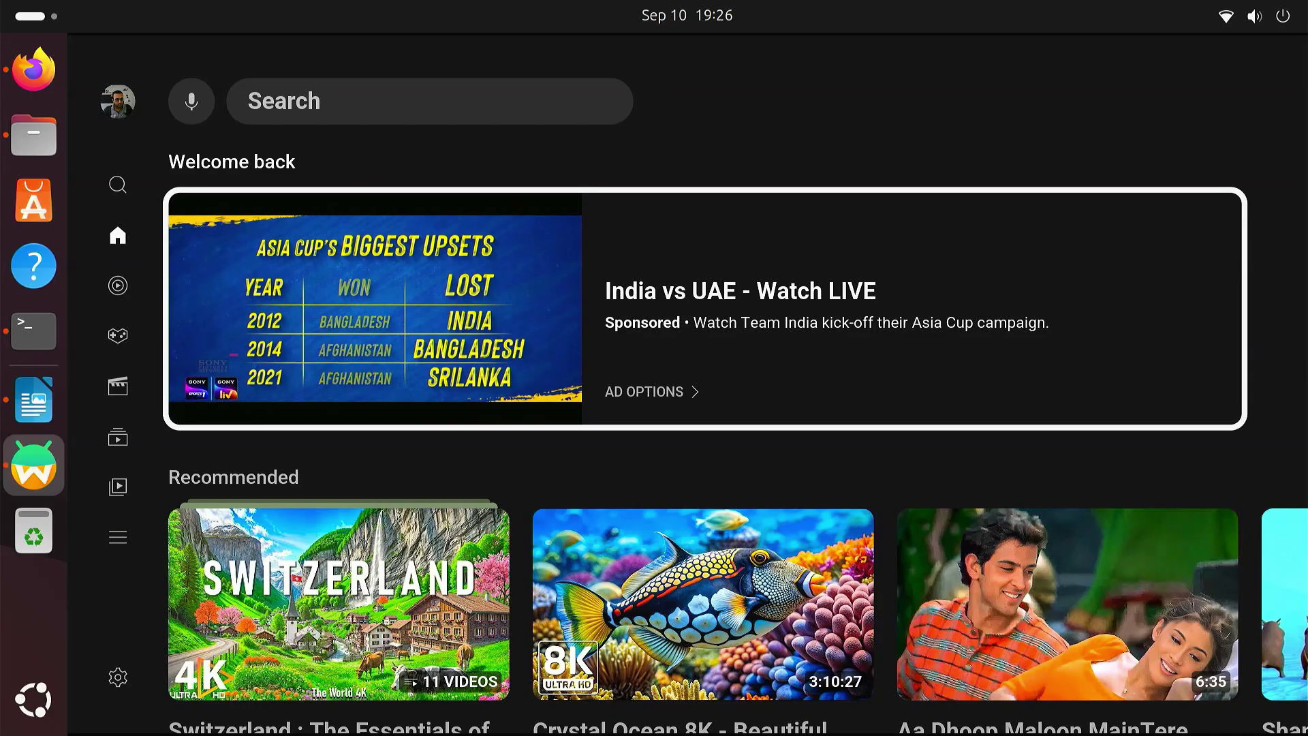
# Step: Play the Crystal Ocean 8K video from the recommended row
pyautogui.press('Down')
pyautogui.press('Right')
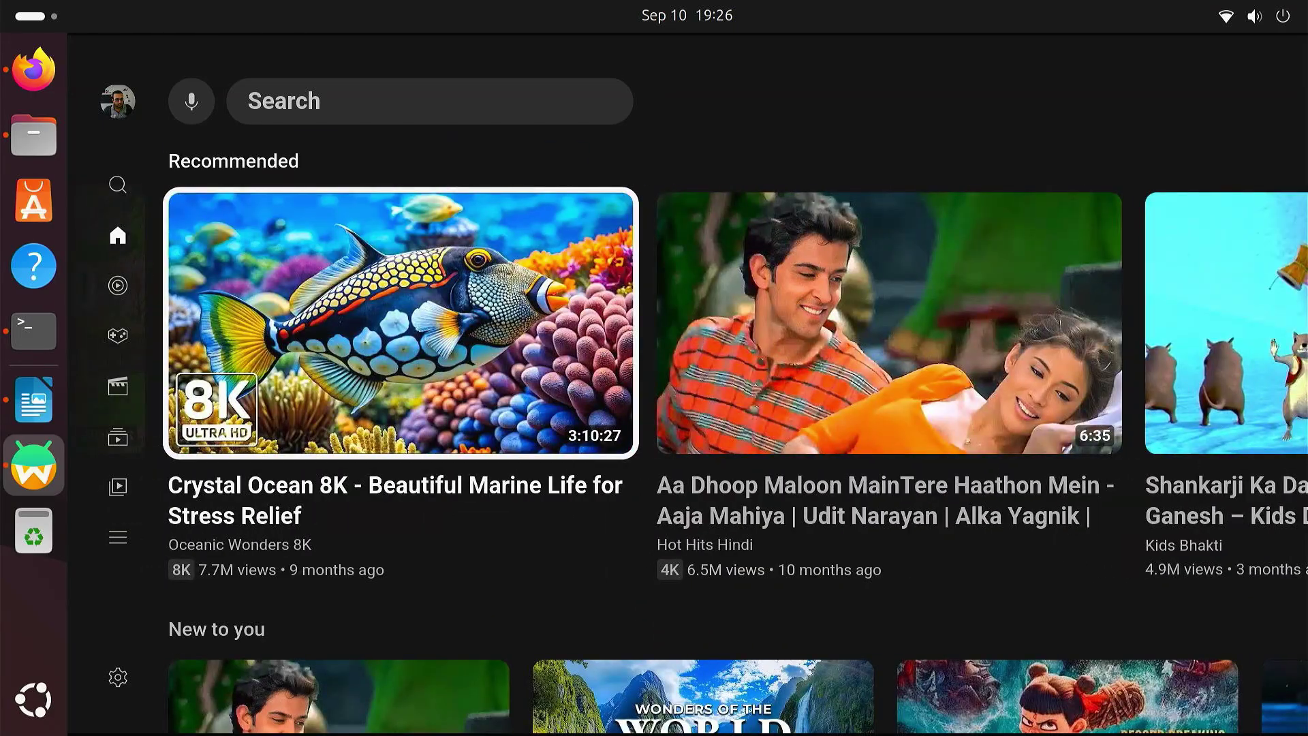
pyautogui.press('Return')
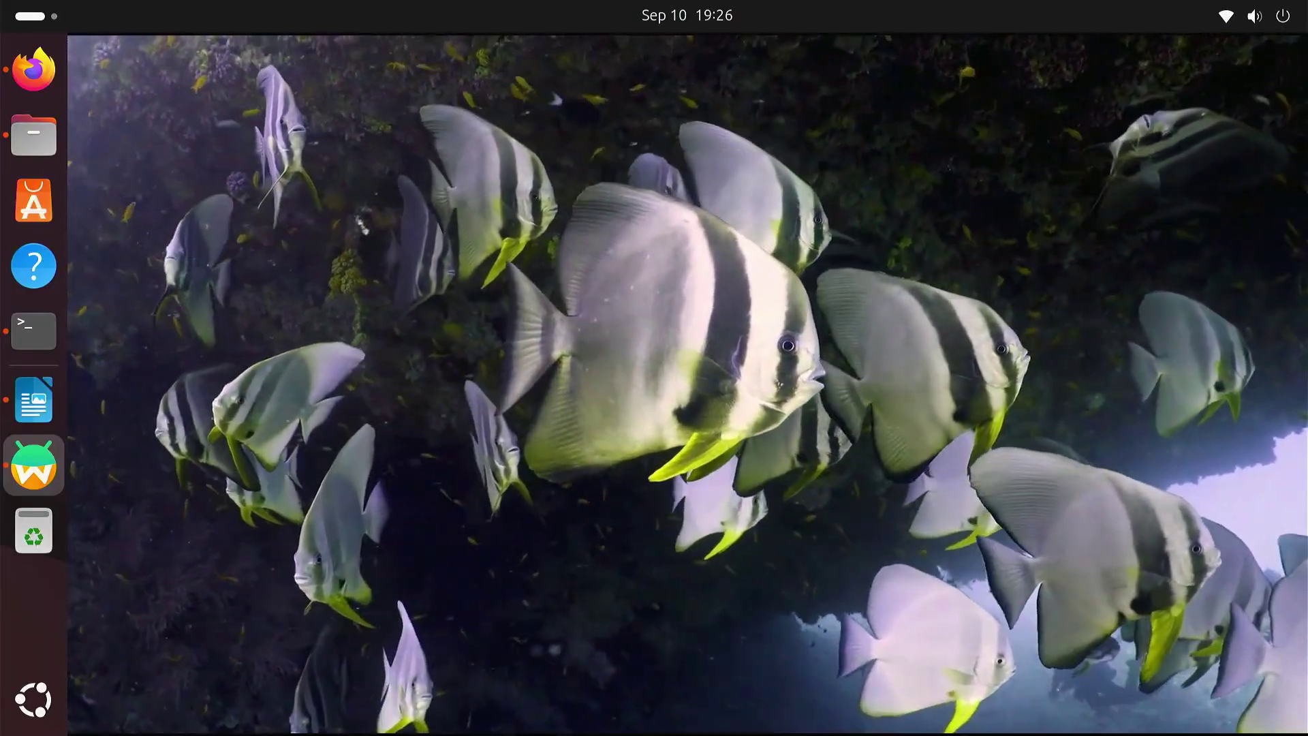
pyautogui.press('Return')
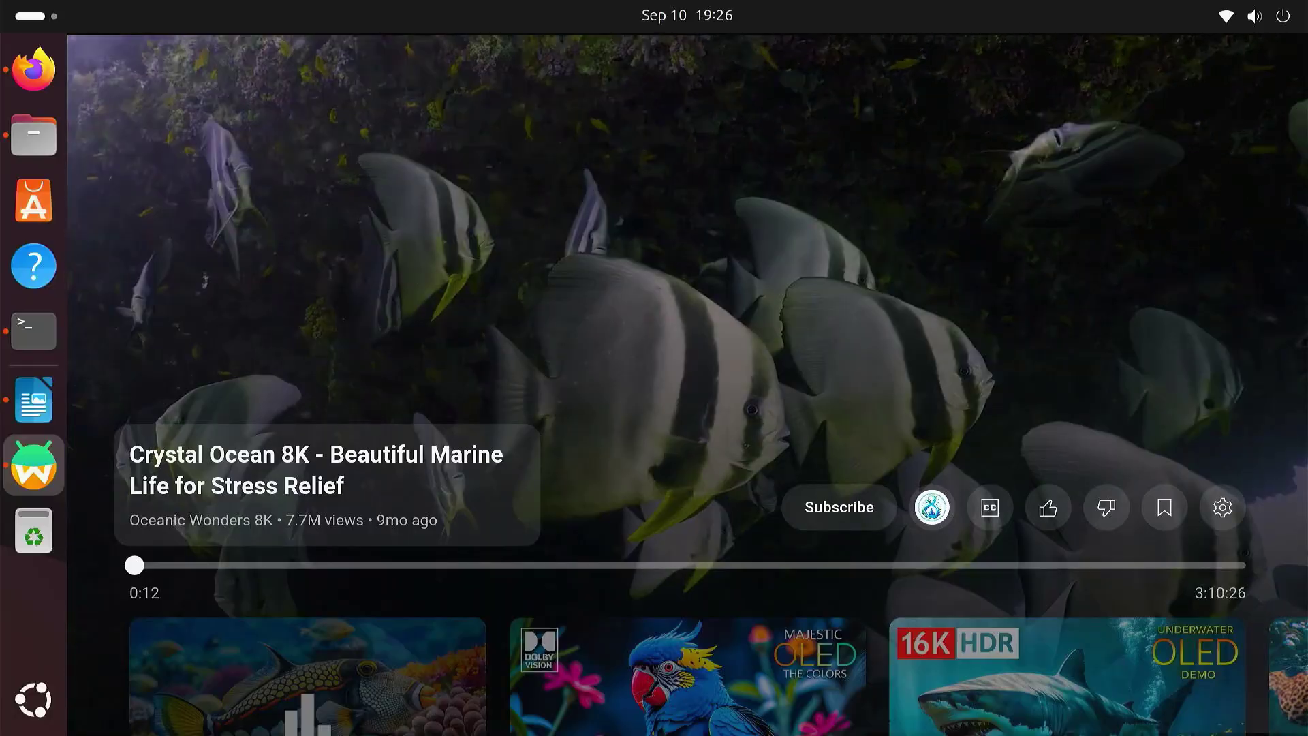
pyautogui.press('Right')
pyautogui.press('Left')
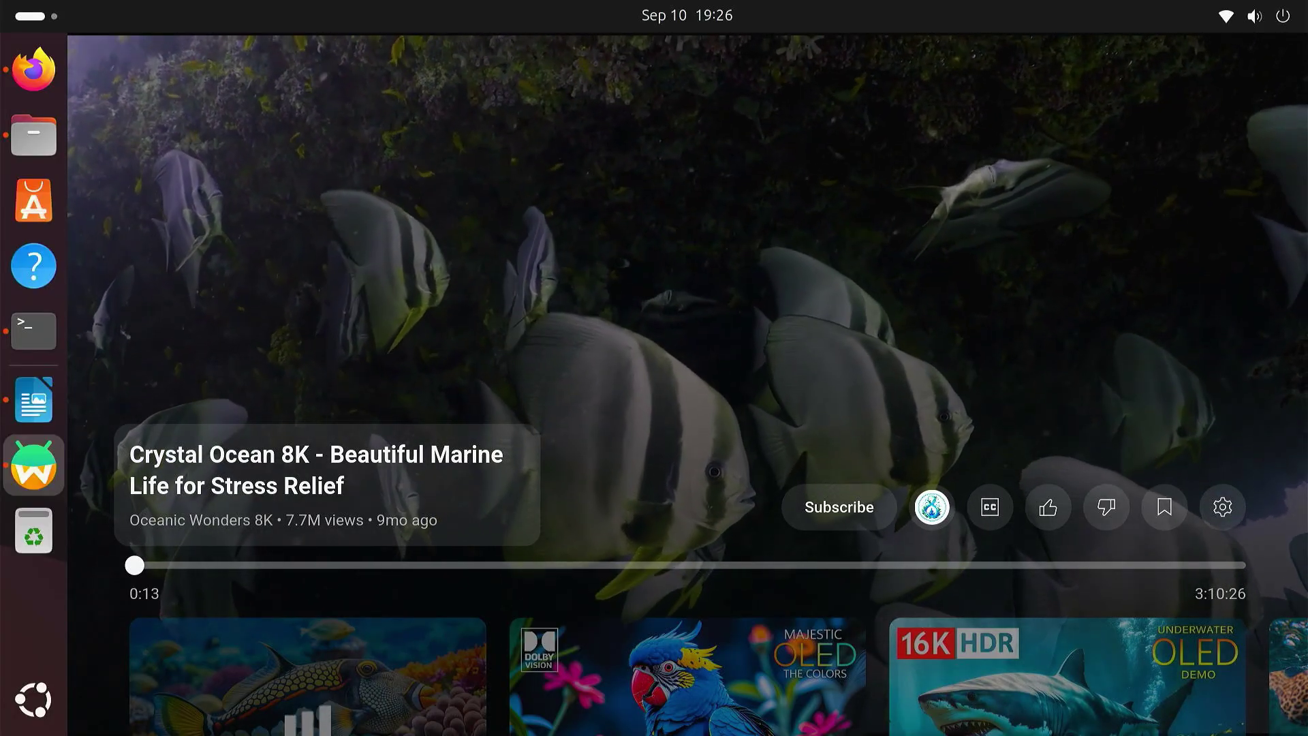
# Step: Review the player's video quality options and keep Auto quality
pyautogui.press('Up')
pyautogui.press('Right')
pyautogui.press('Right')
pyautogui.press('Right')
pyautogui.press('Right')
pyautogui.press('Right')
pyautogui.press('Right')
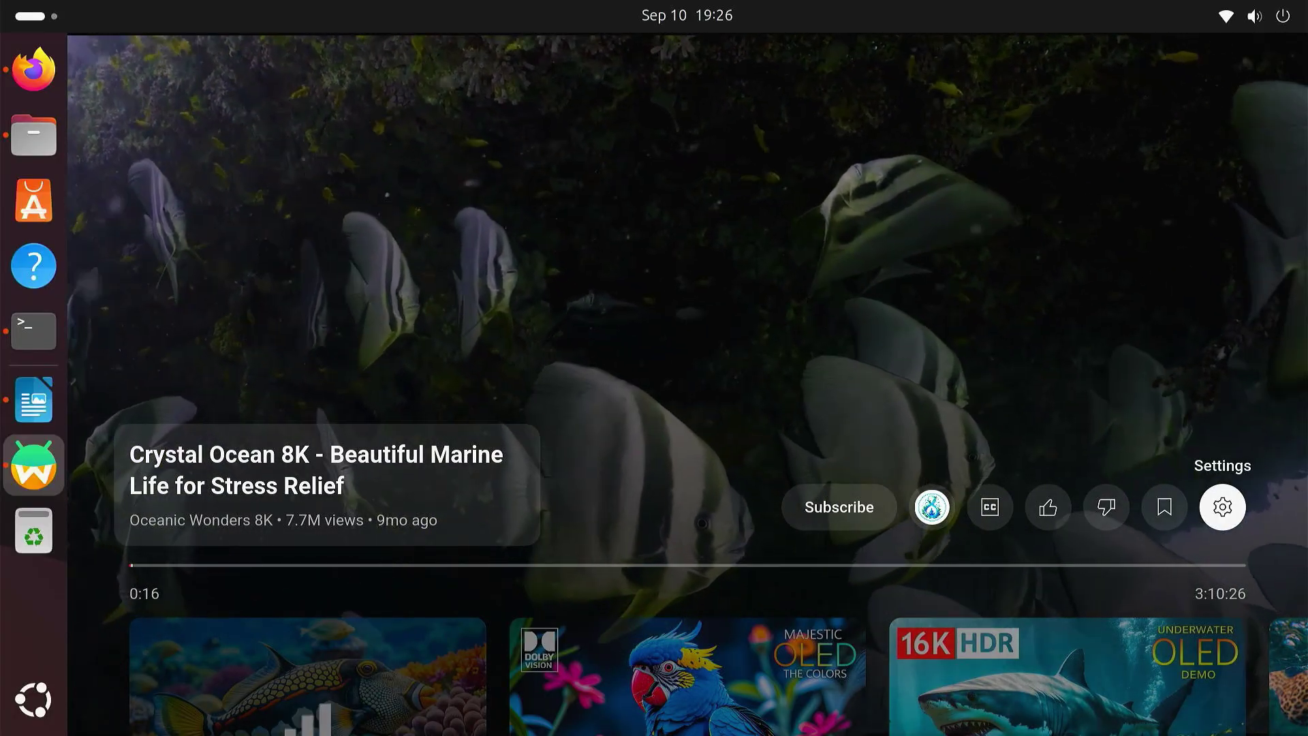
pyautogui.press('Return')
pyautogui.press('Return')
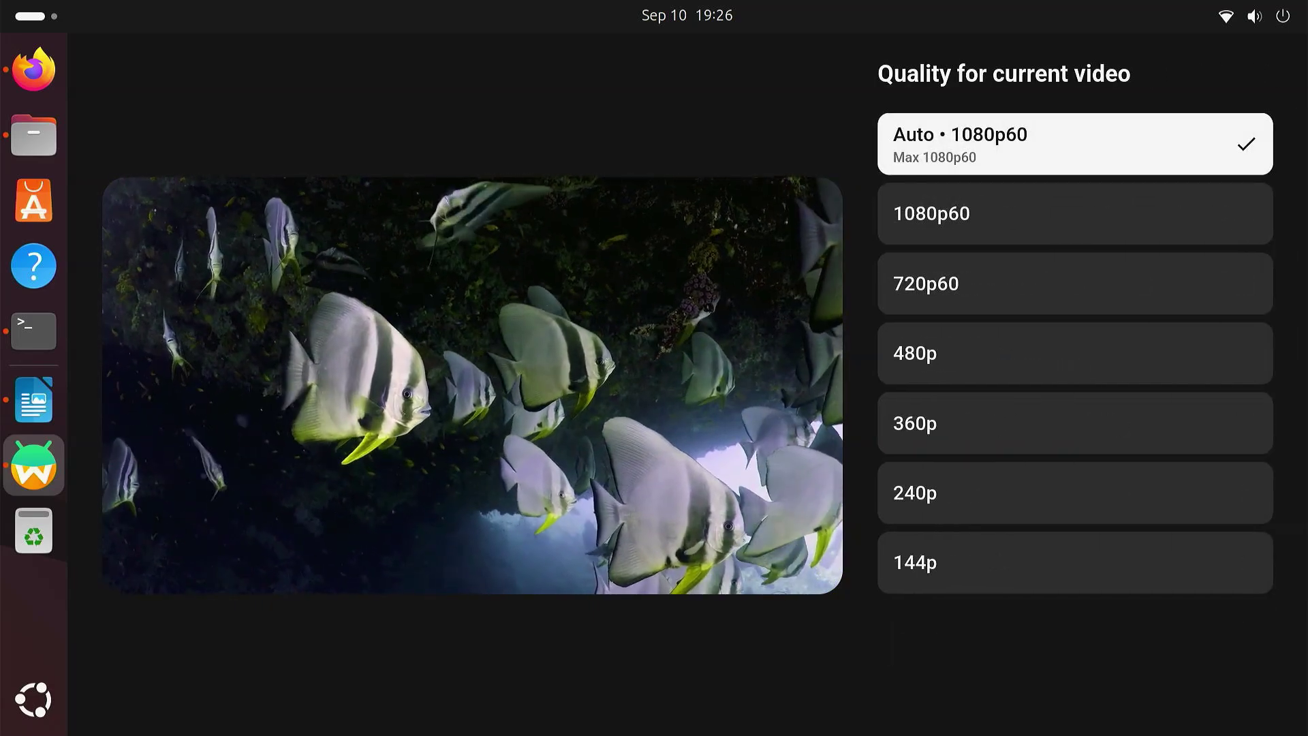
pyautogui.press('Down')
pyautogui.press('Down')
pyautogui.press('Up')
pyautogui.press('Up')
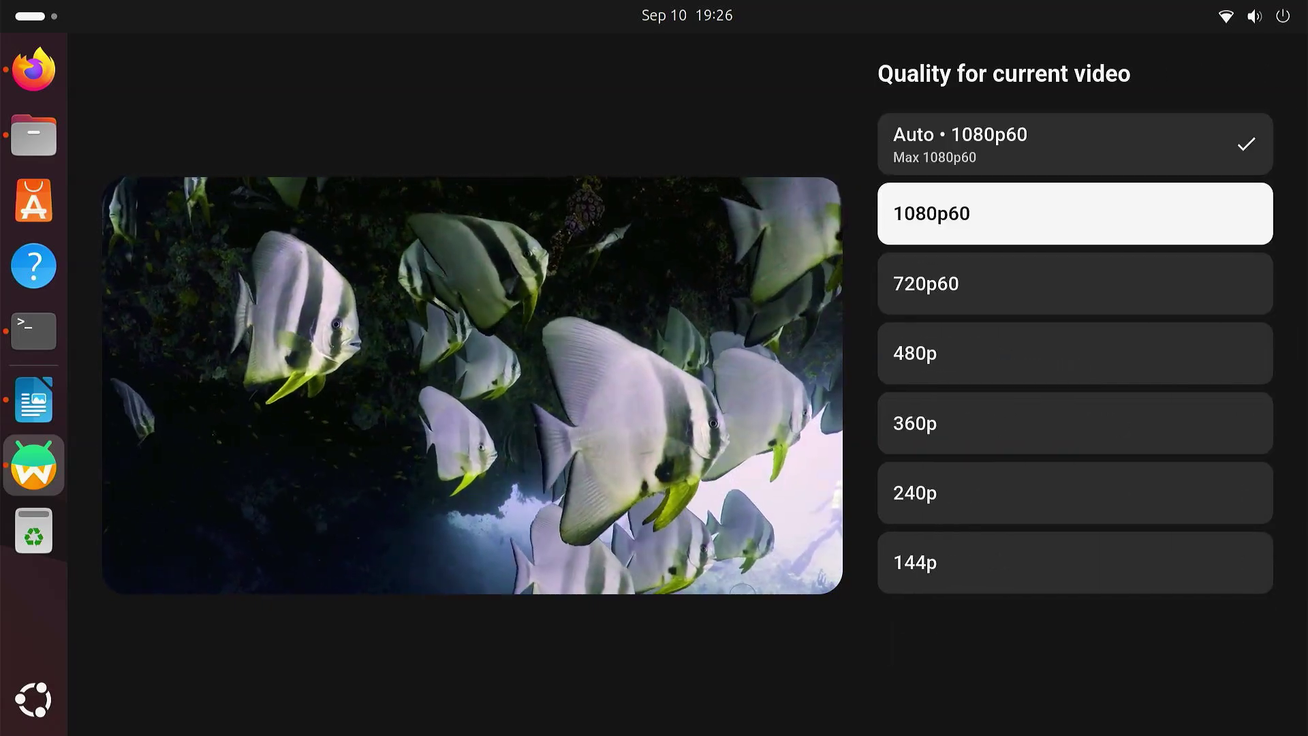
pyautogui.press('Escape')
pyautogui.press('Escape')
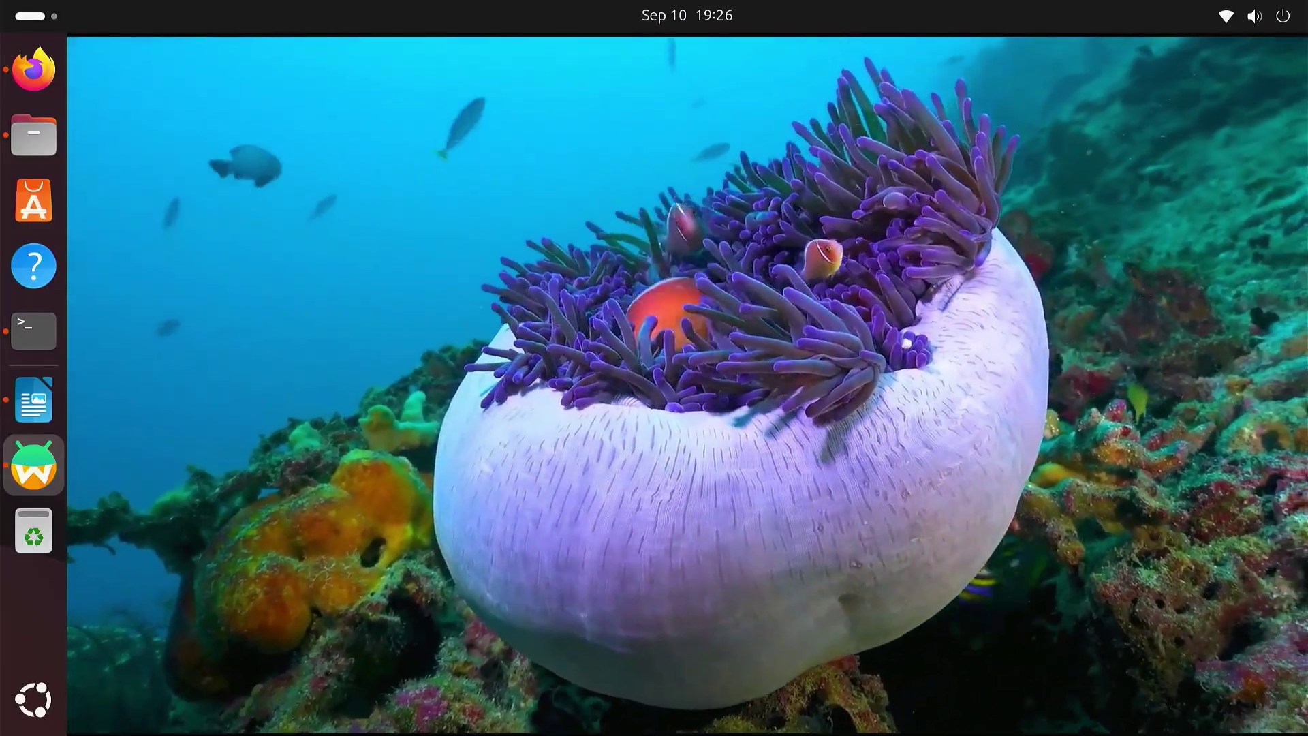
# Step: Exit YouTube to the Android TV home and open the Apps list
pyautogui.press('Escape')
pyautogui.press('Left')
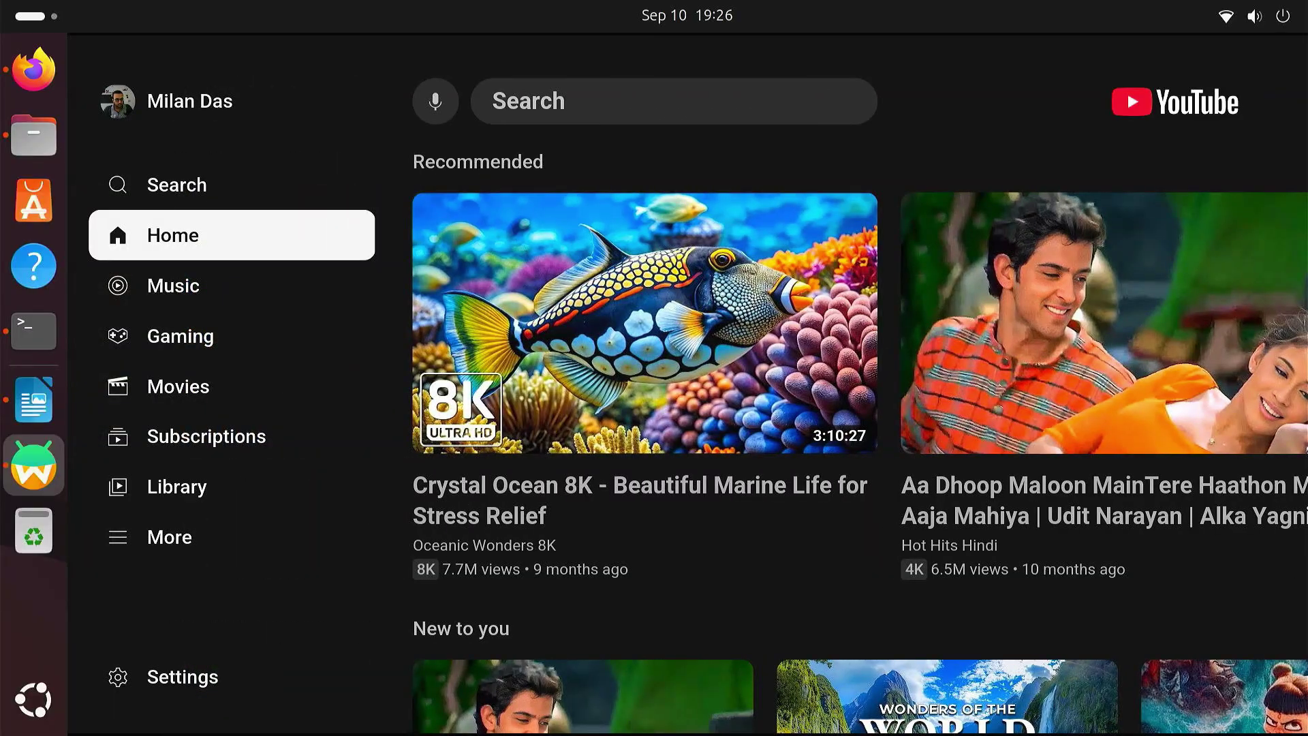
pyautogui.press('Escape')
pyautogui.press('Return')
# Step: Launch Prime Video, sign in via the QR code option, and pick a viewing profile
pyautogui.press('Down')
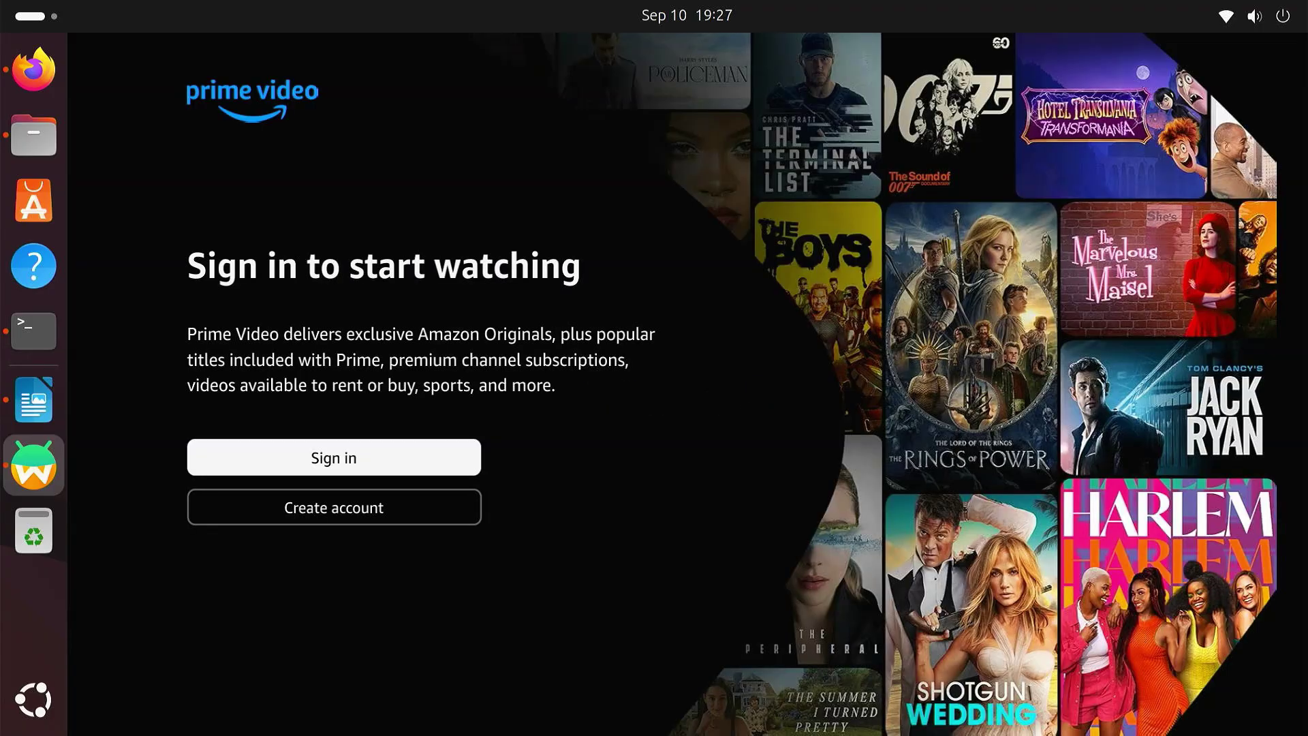
pyautogui.press('Return')
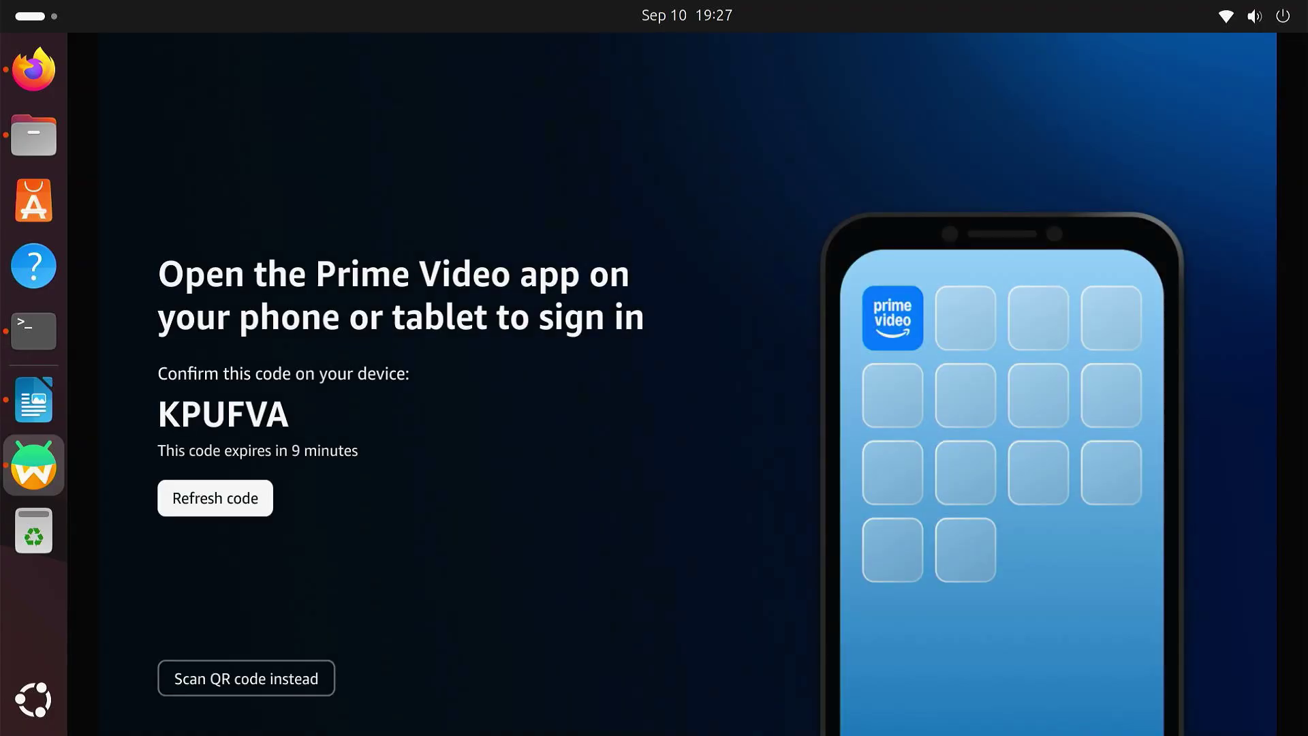
pyautogui.press('Down')
pyautogui.press('Return')
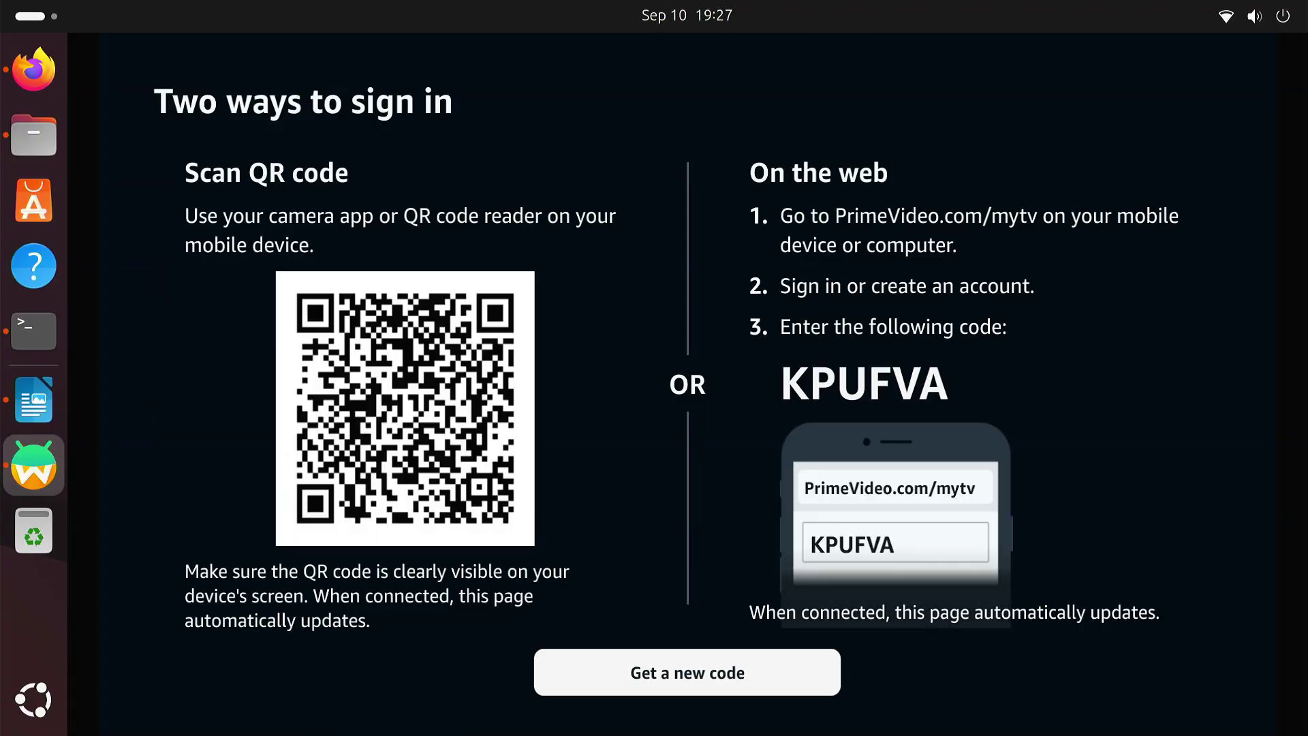
pyautogui.press('Return')
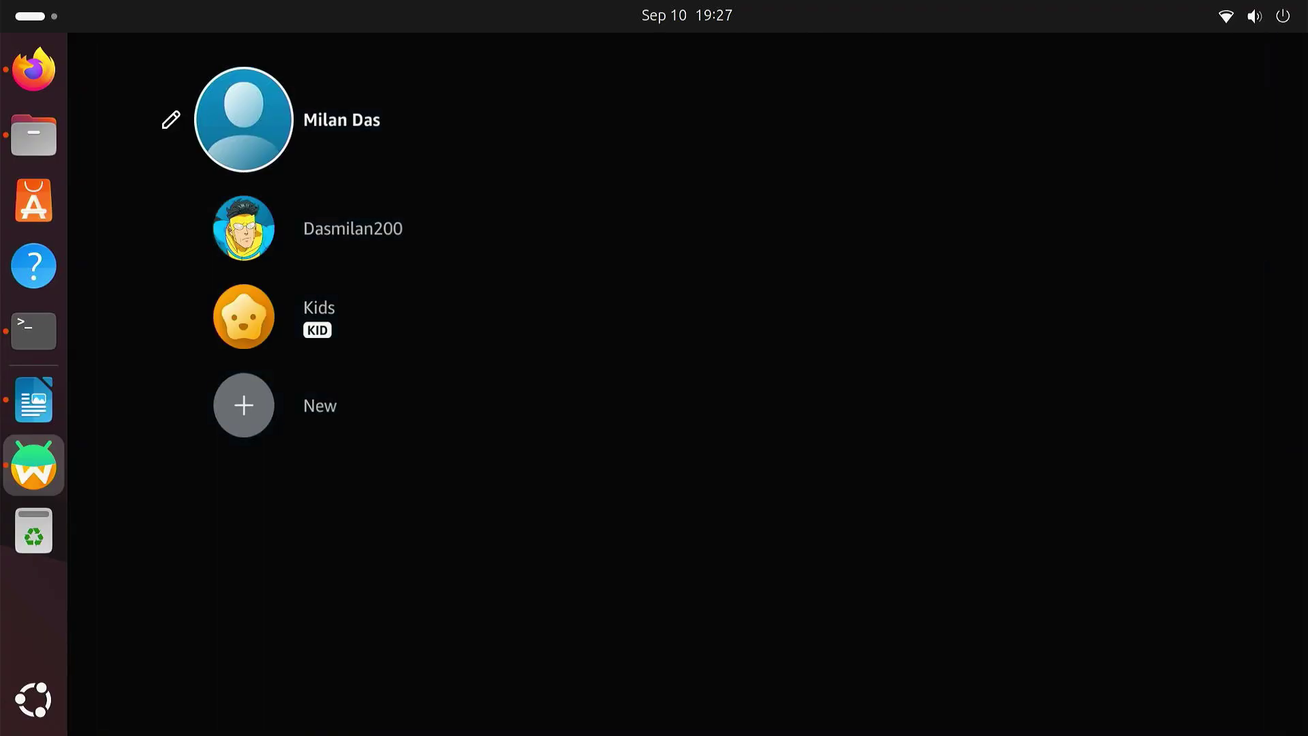
pyautogui.press('Down')
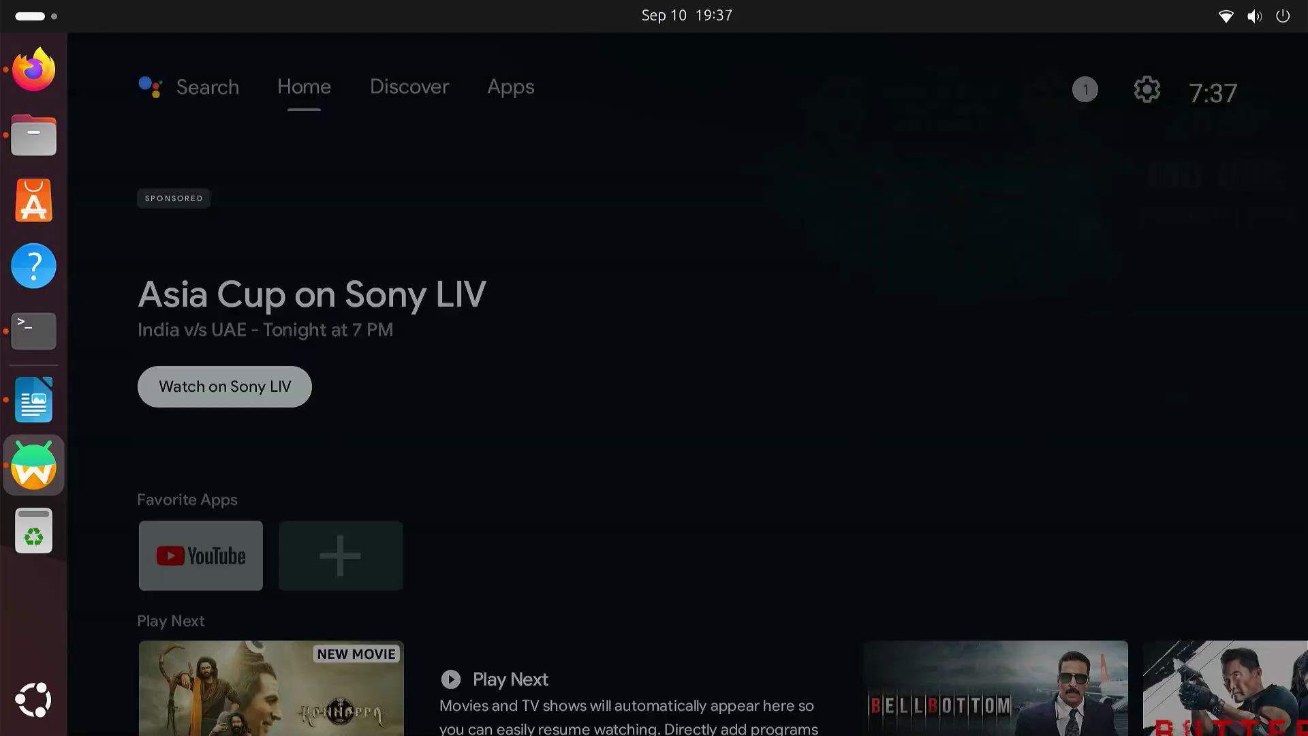
# Step: Add Prime Video to the Favorite Apps row next to YouTube
pyautogui.press('Down')
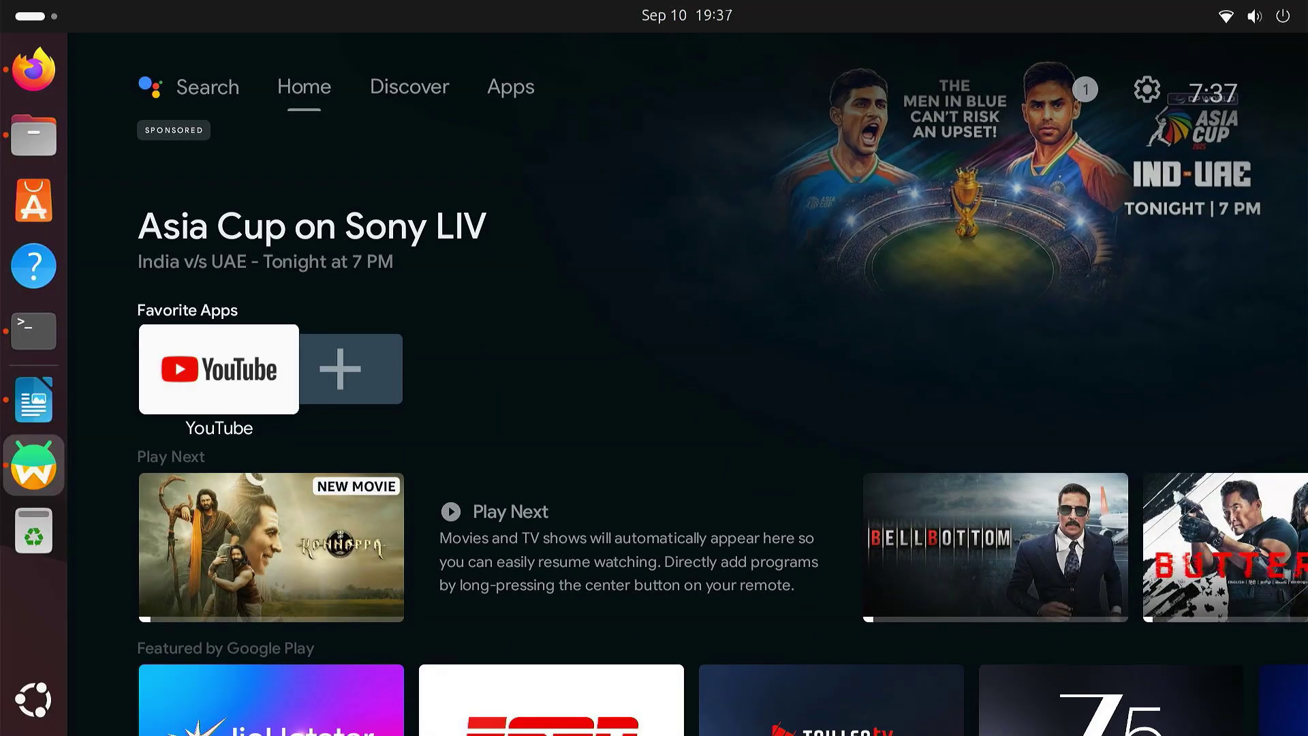
pyautogui.press('Down')
pyautogui.press('Down')
pyautogui.press('Down')
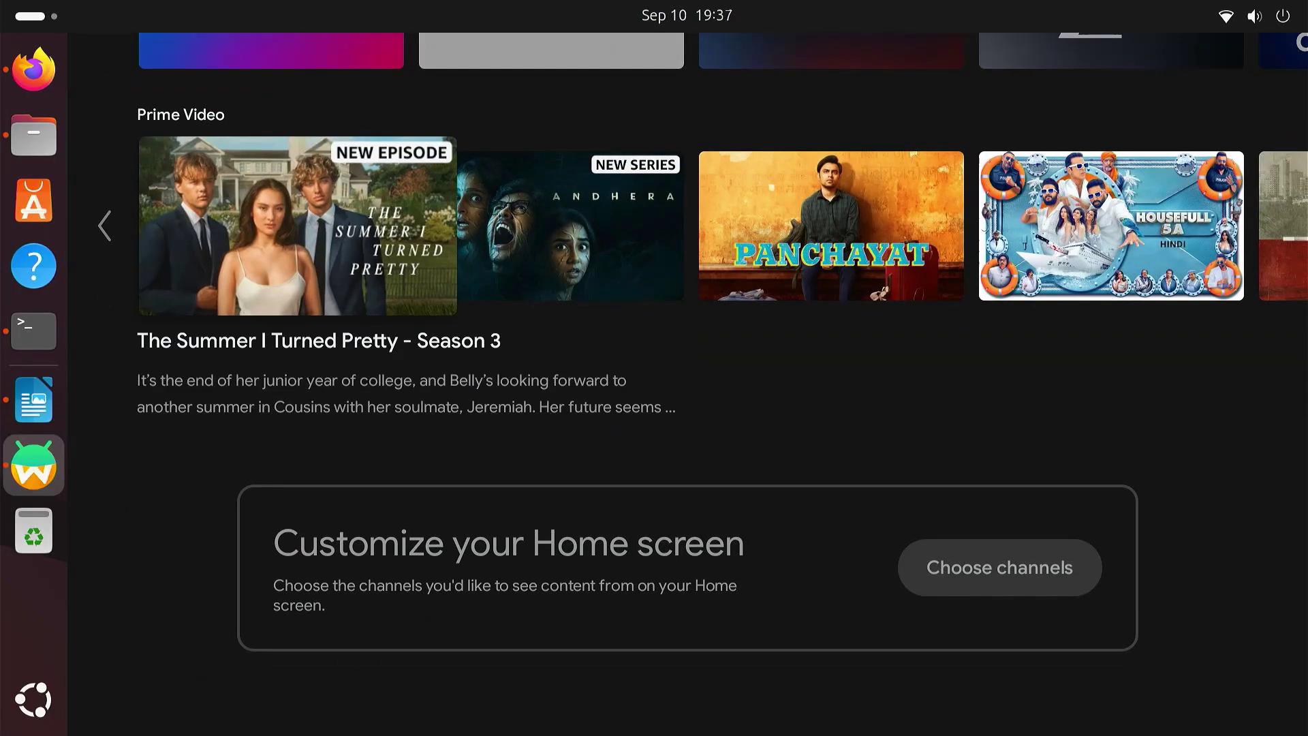
pyautogui.press('Up')
pyautogui.press('Up')
pyautogui.press('Up')
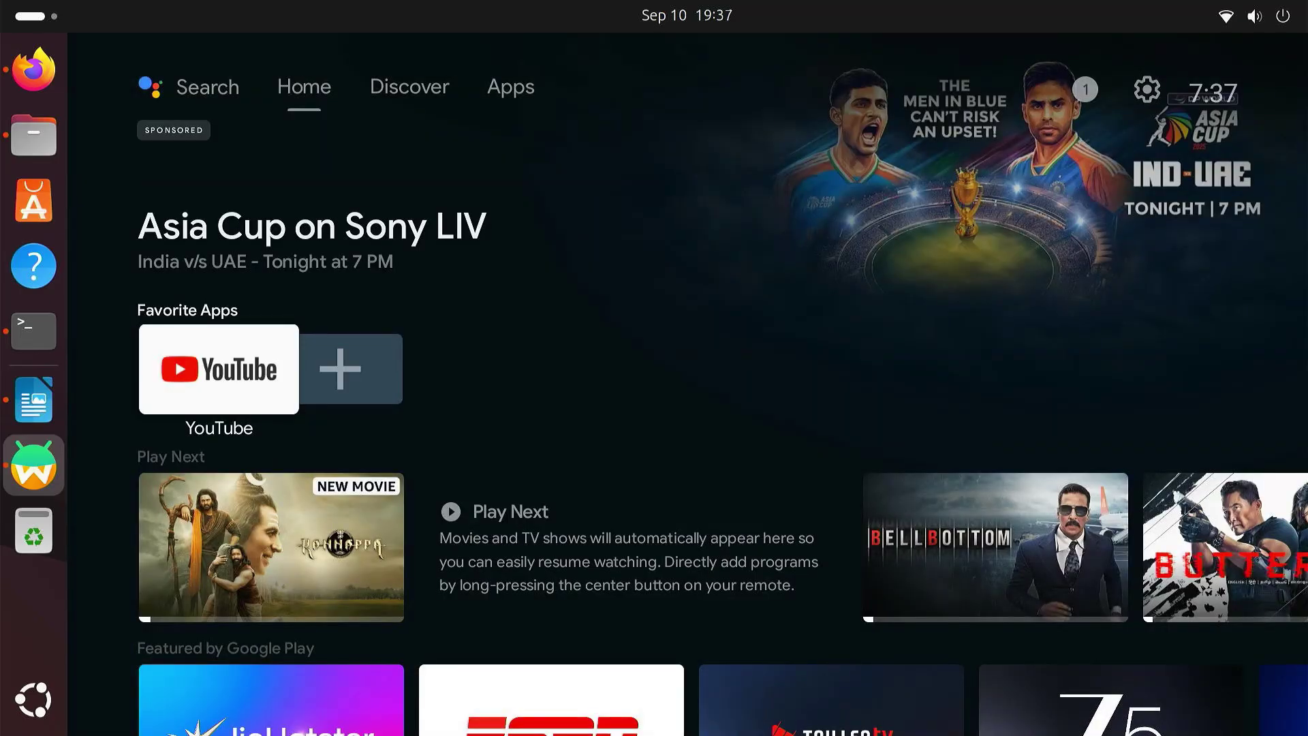
pyautogui.press('Right')
pyautogui.press('Return')
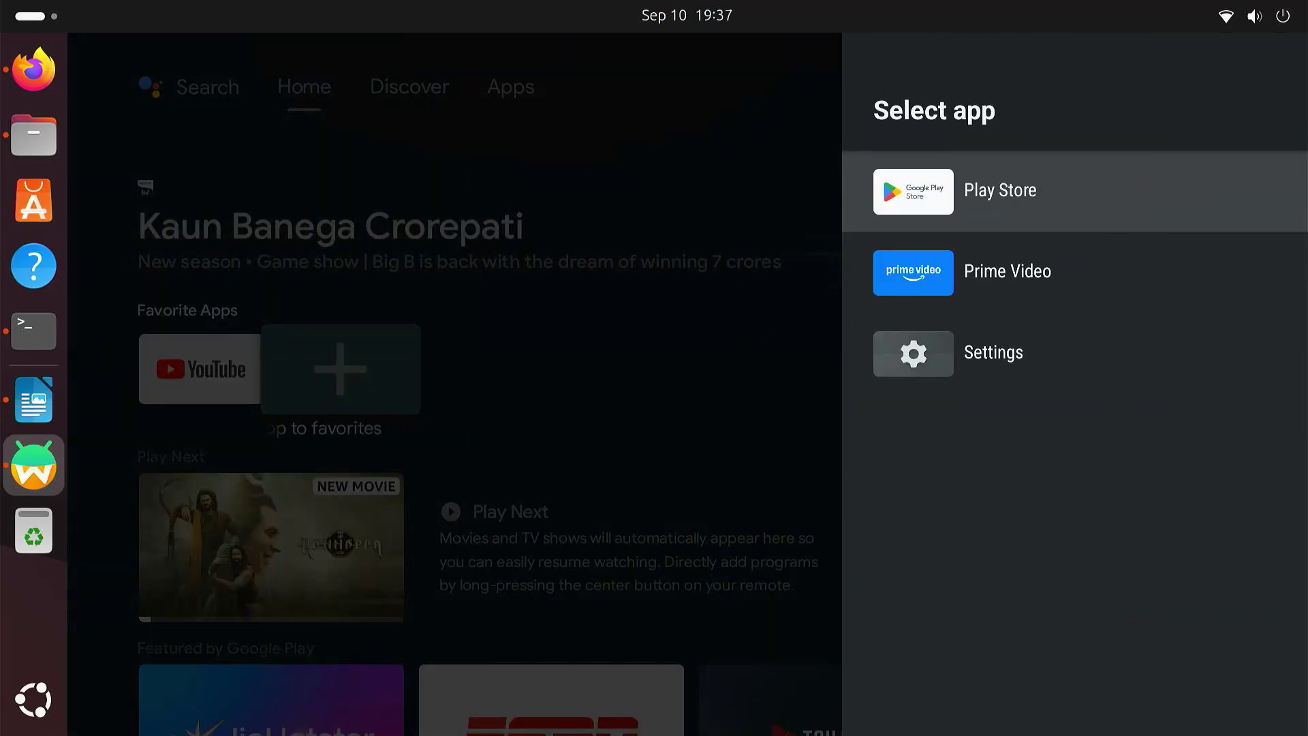
pyautogui.press('Down')
pyautogui.press('Return')
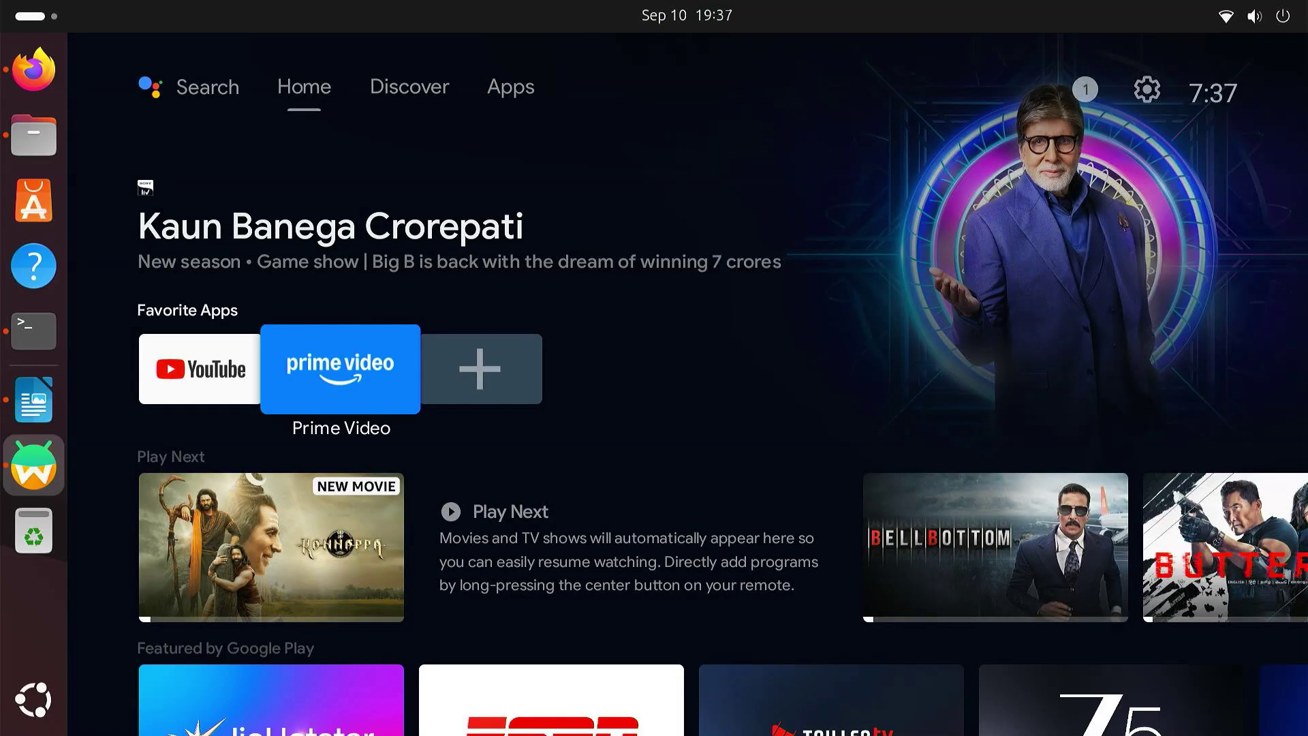
# Step: Add Settings to the Favorite Apps row after Prime Video
pyautogui.press('Right')
pyautogui.press('Return')
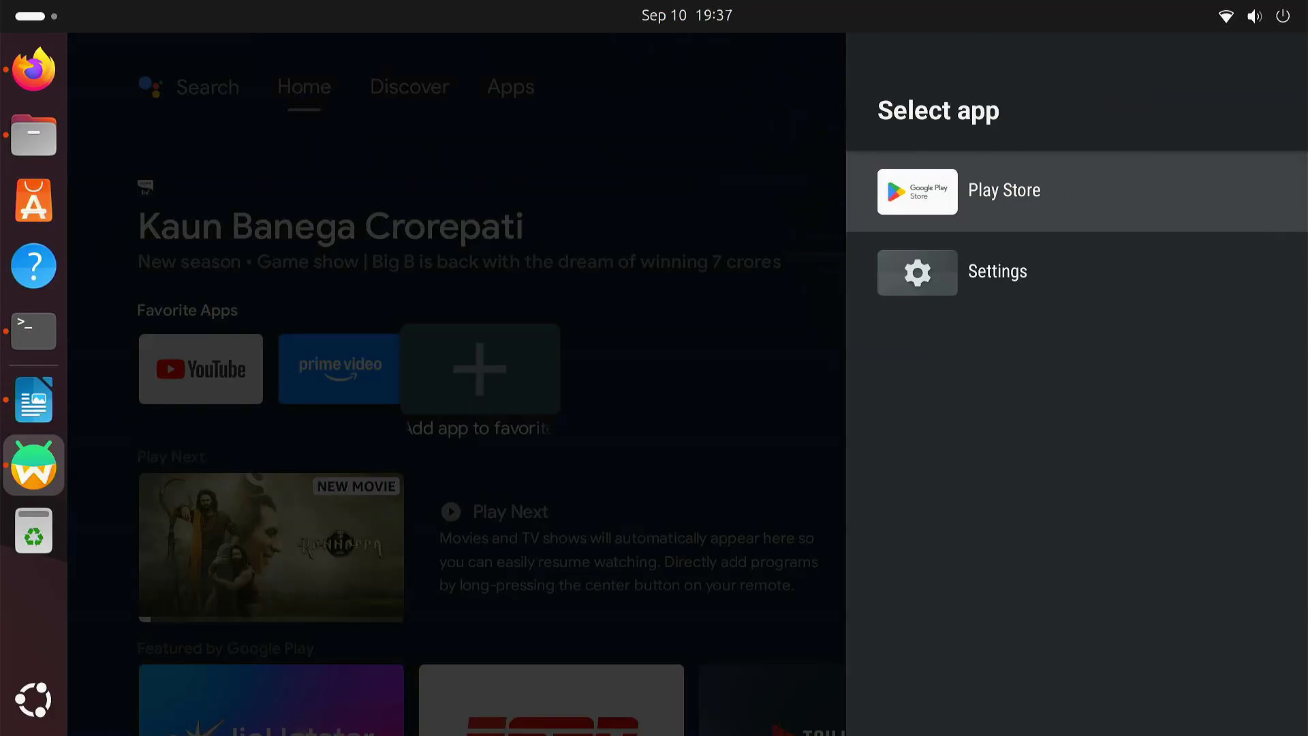
pyautogui.press('Down')
pyautogui.press('Return')
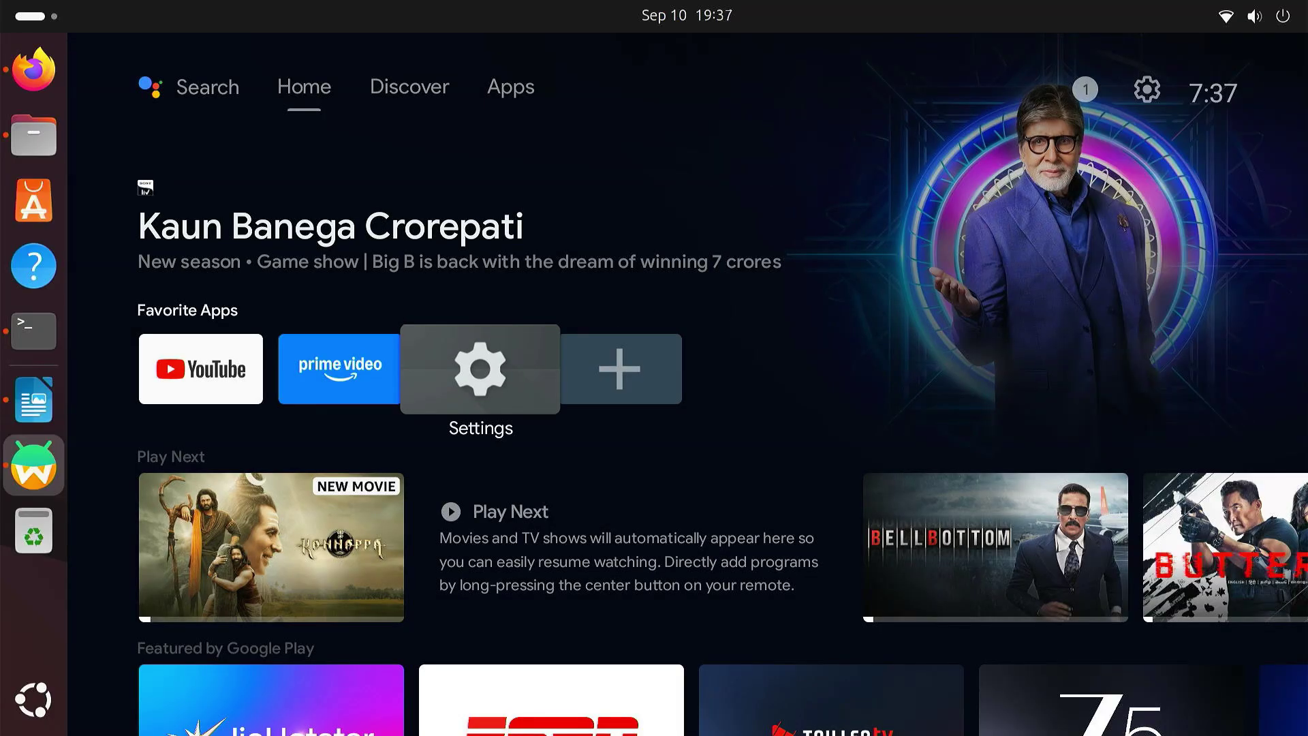
pyautogui.press('Right')
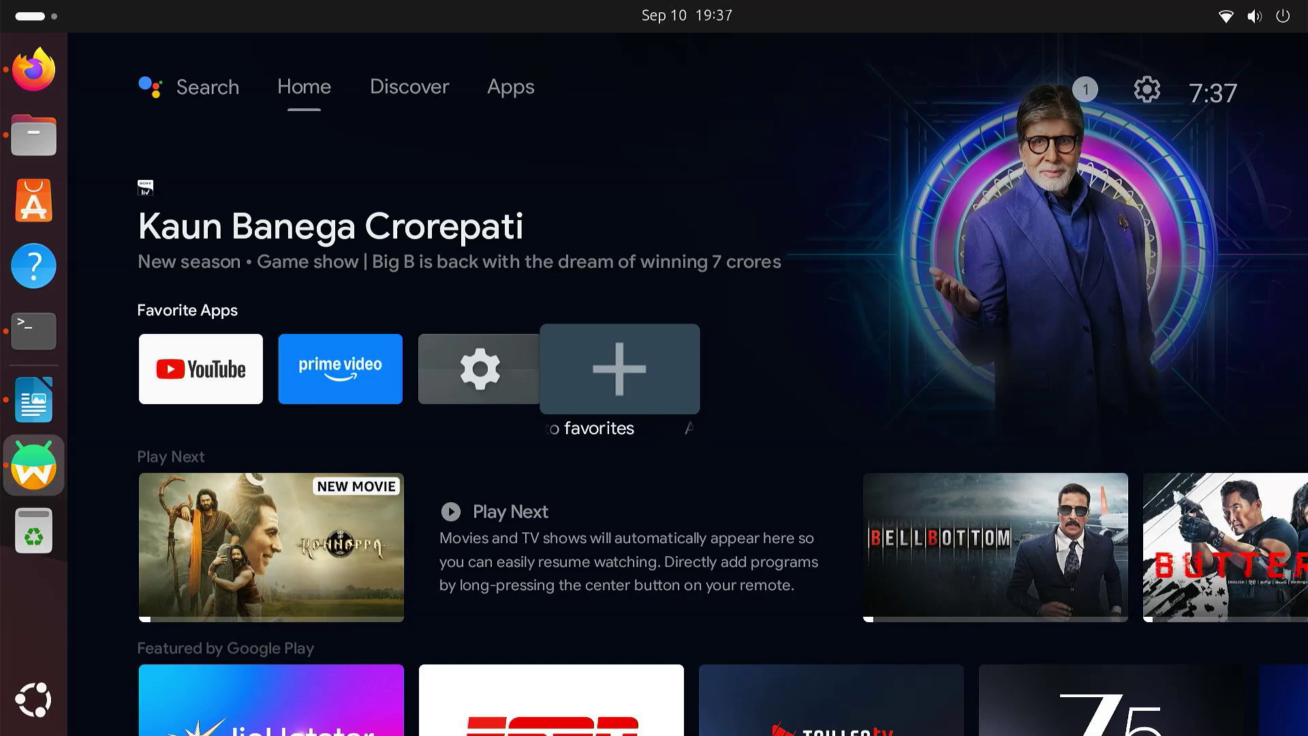
pyautogui.press('Up')
# Step: Paste 'waydroid session stop' from Commands 1.odt into the terminal and run it
pyautogui.click(56, 331)
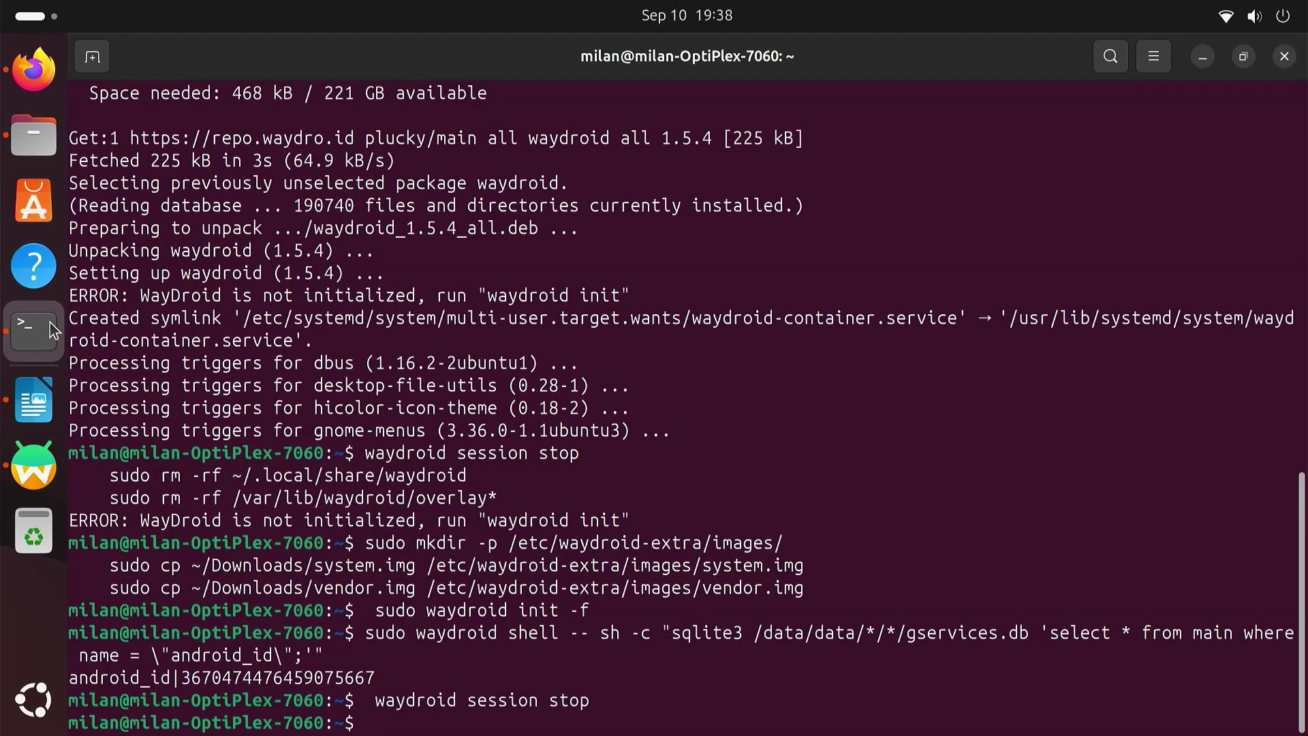
pyautogui.click(38, 422)
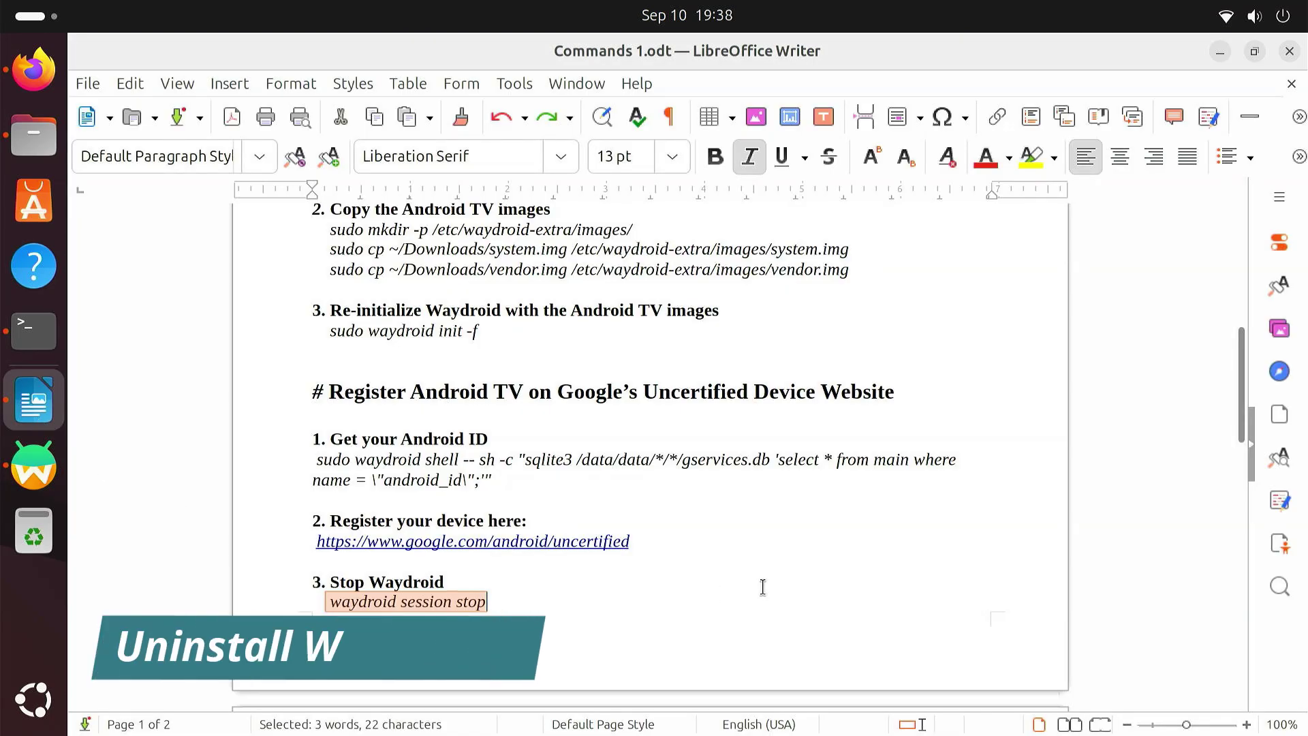
pyautogui.scroll(-10, 763, 586)
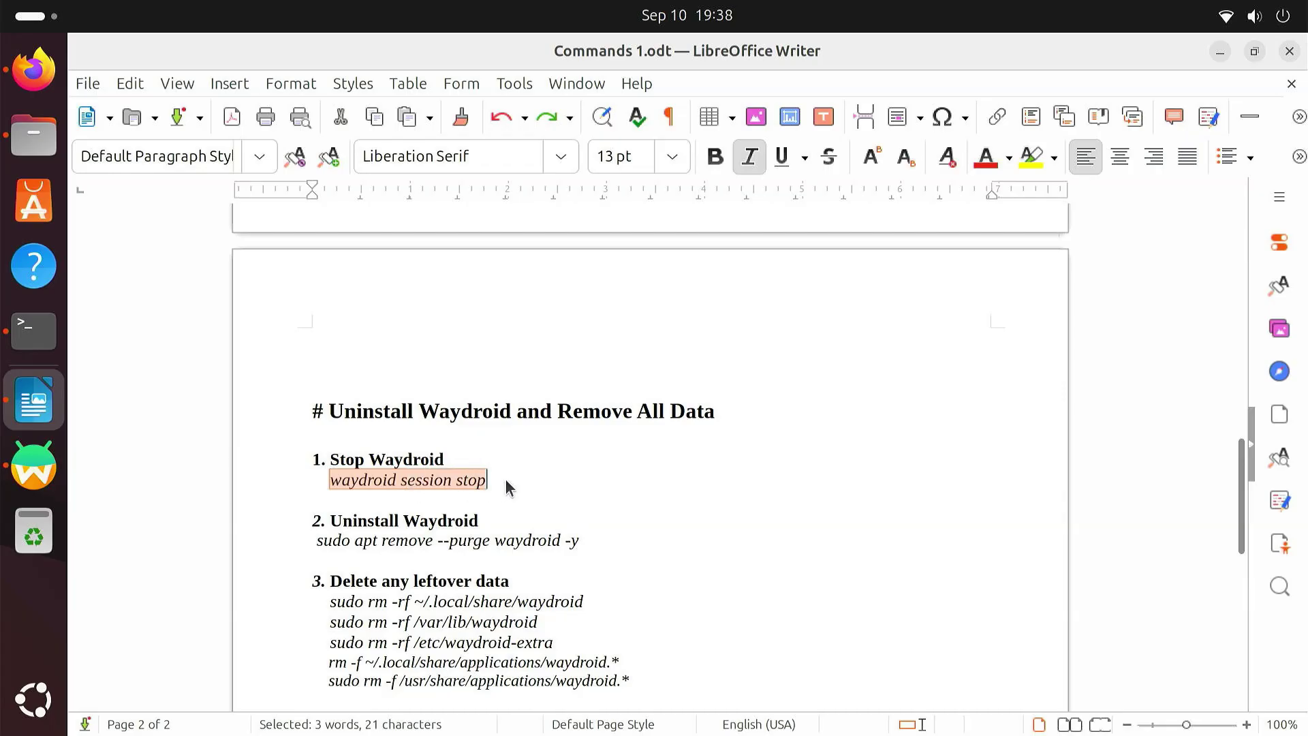
pyautogui.click(33, 331)
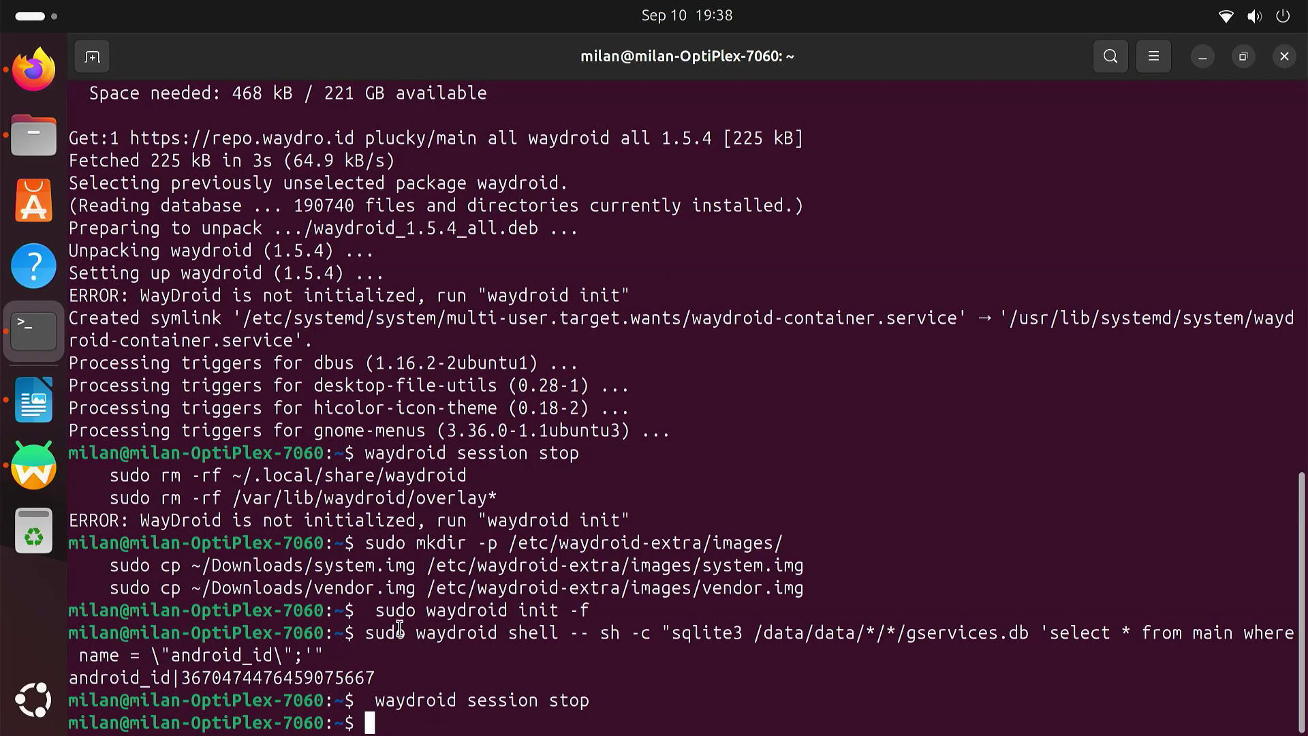
pyautogui.rightClick(536, 718)
pyautogui.click(590, 567)
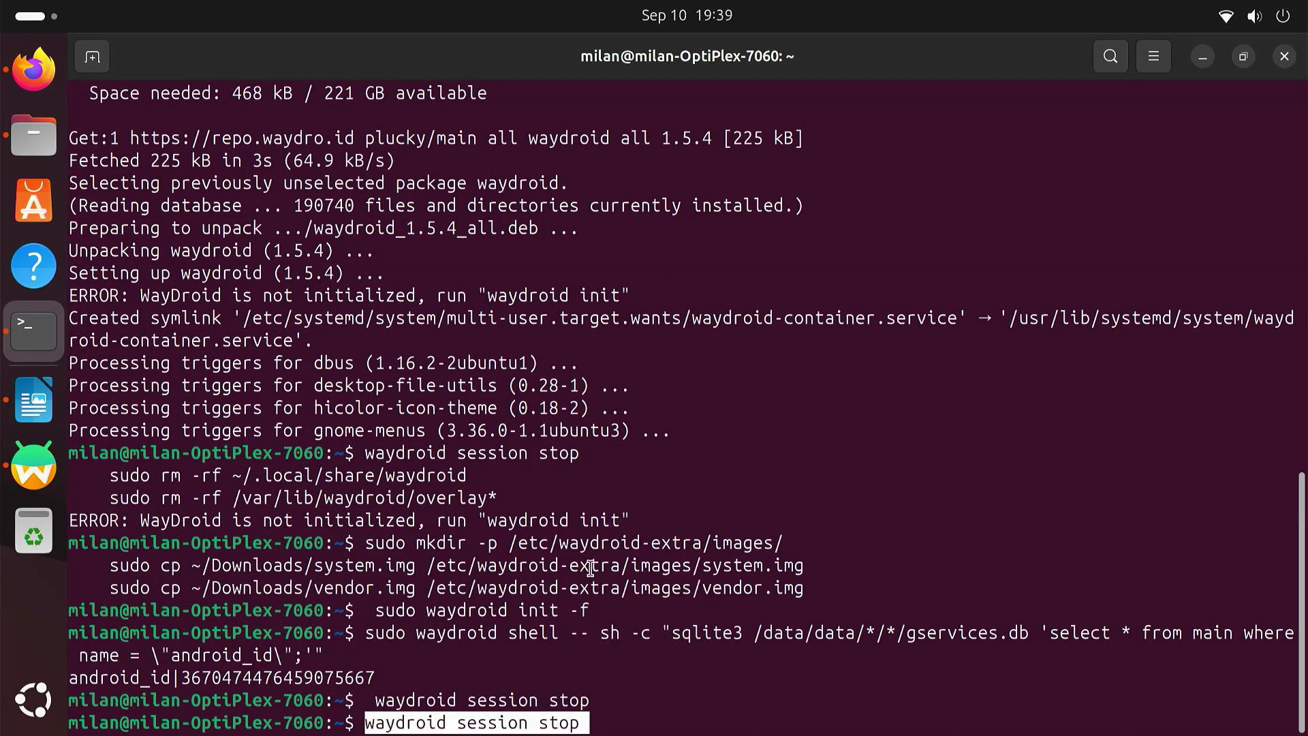
pyautogui.press('Return')
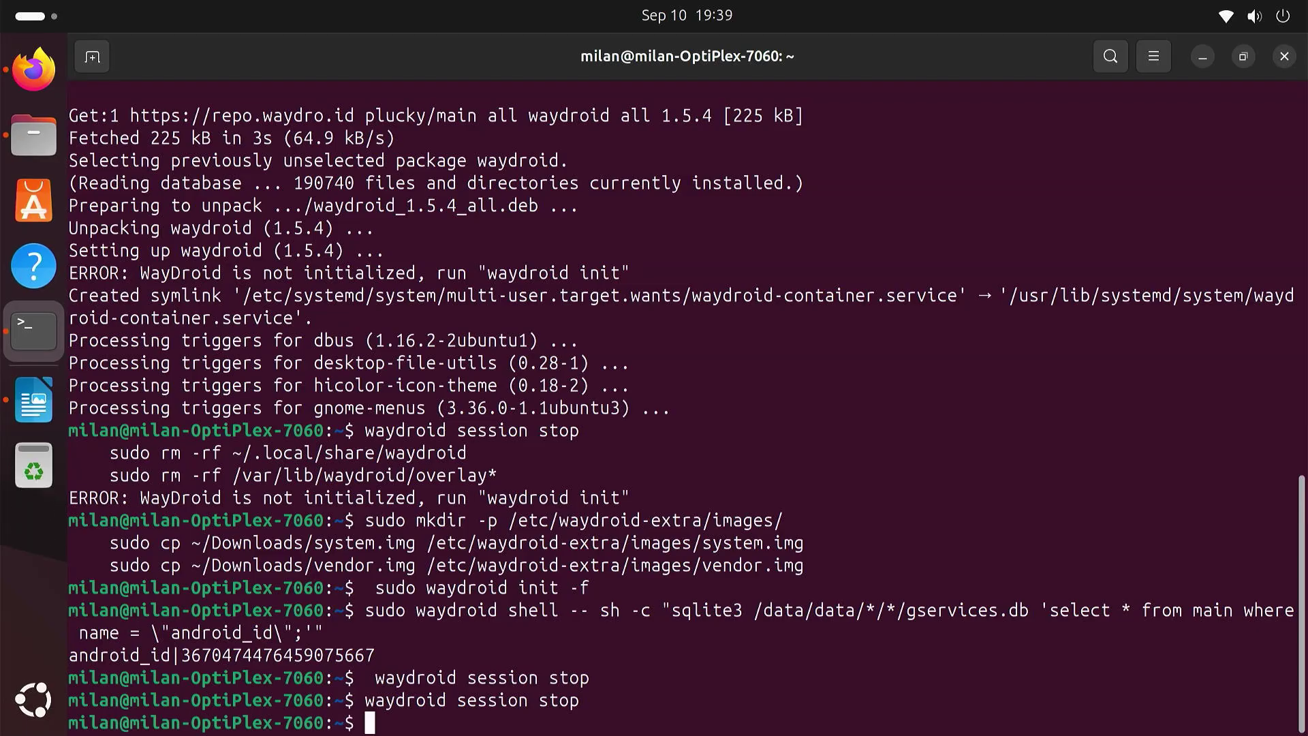
# Step: Copy 'sudo apt remove --purge waydroid -y' from the document, run it, and authenticate with sudo
pyautogui.click(33, 407)
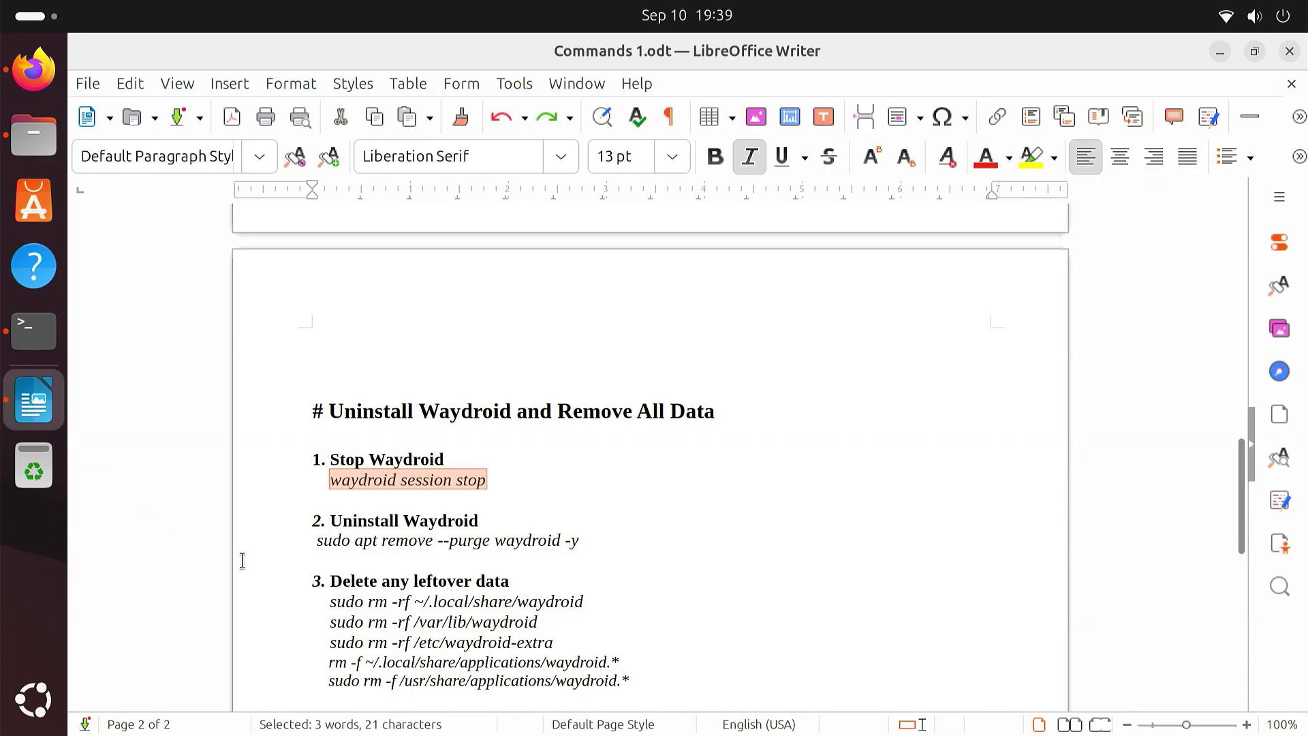
pyautogui.moveTo(316, 542); pyautogui.dragTo(572, 551)
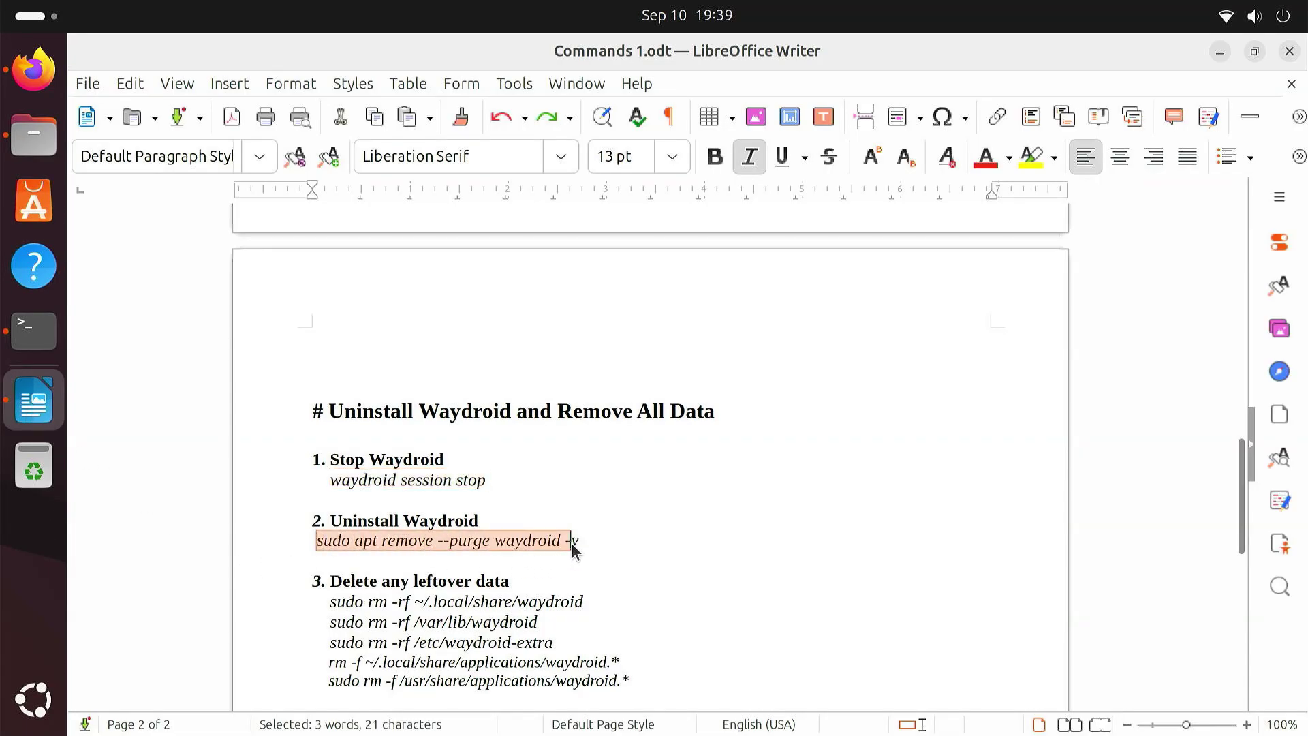
pyautogui.rightClick(575, 543)
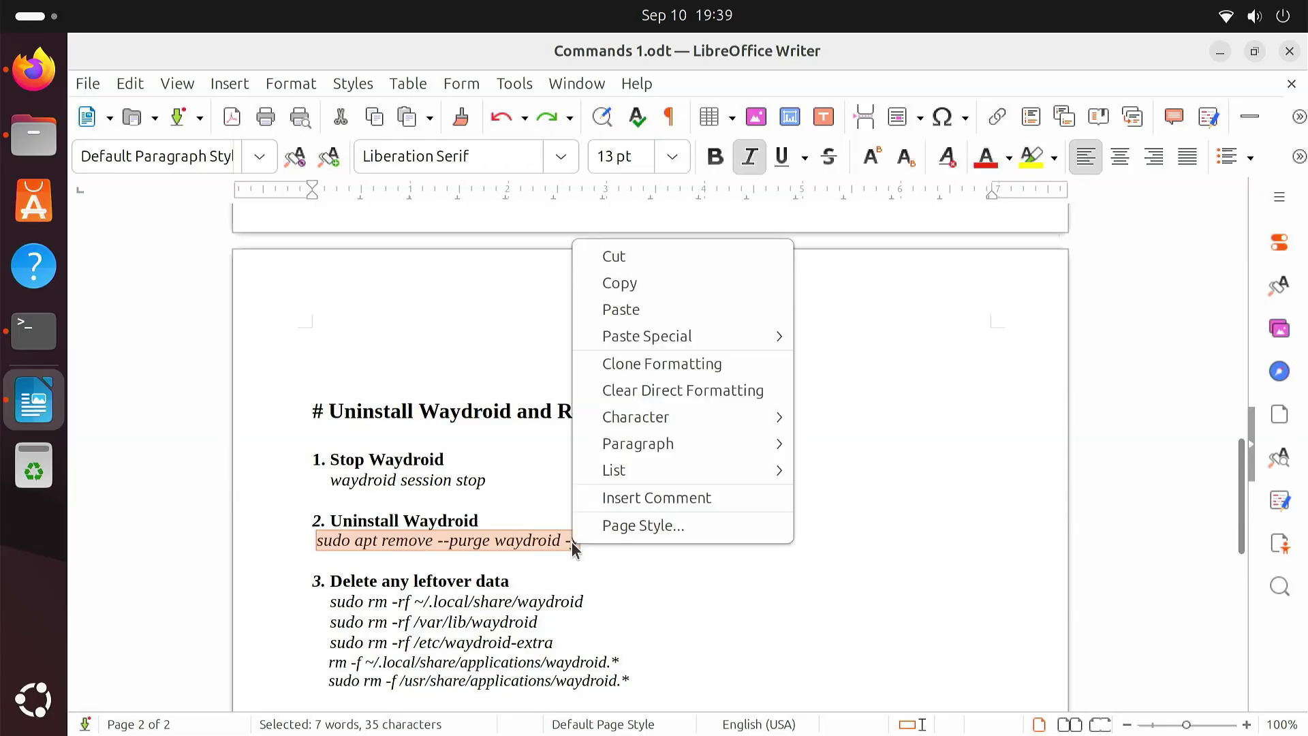
pyautogui.click(658, 281)
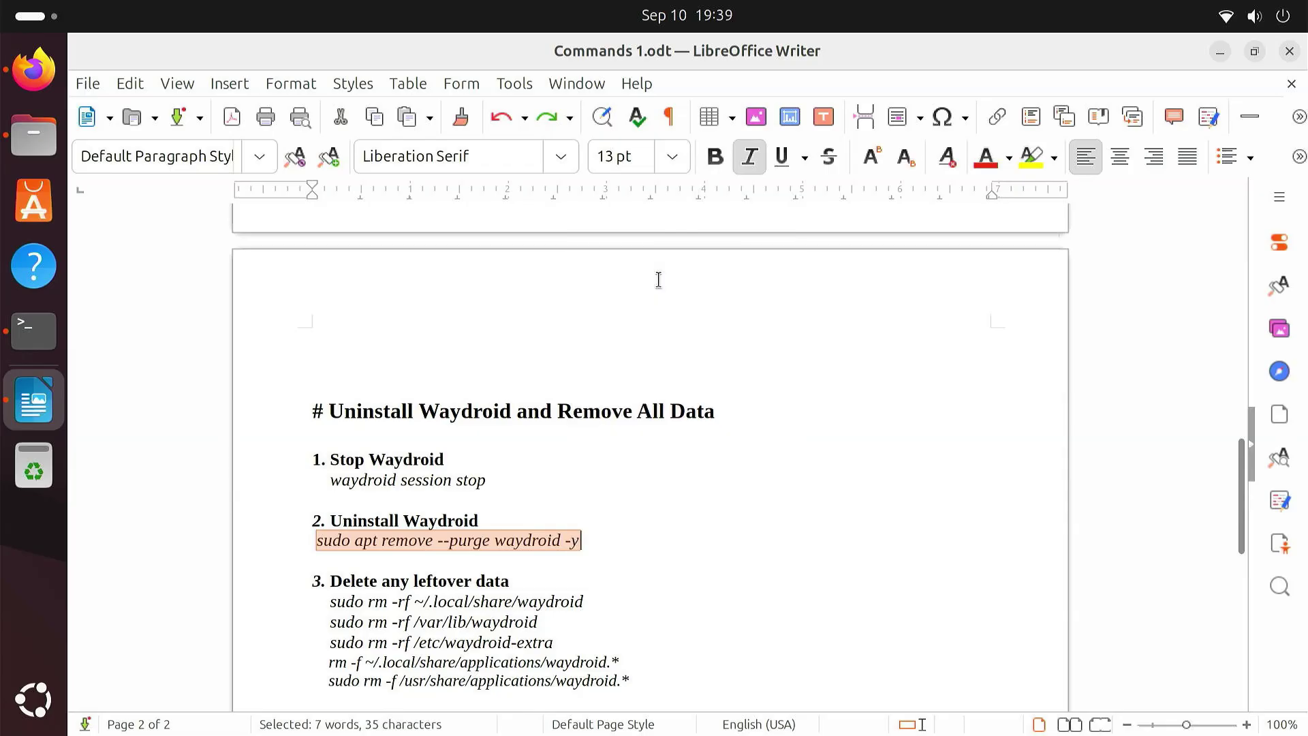
pyautogui.click(38, 331)
pyautogui.rightClick(444, 694)
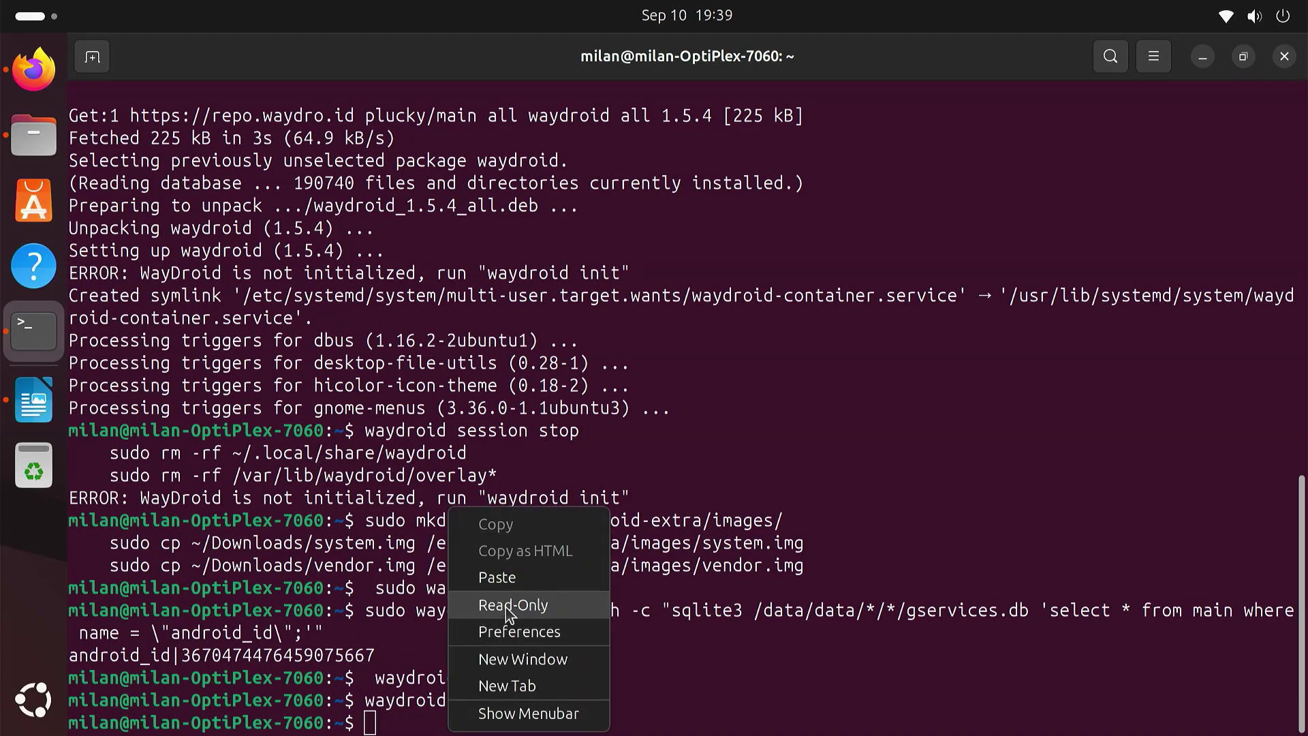
pyautogui.press('Return')
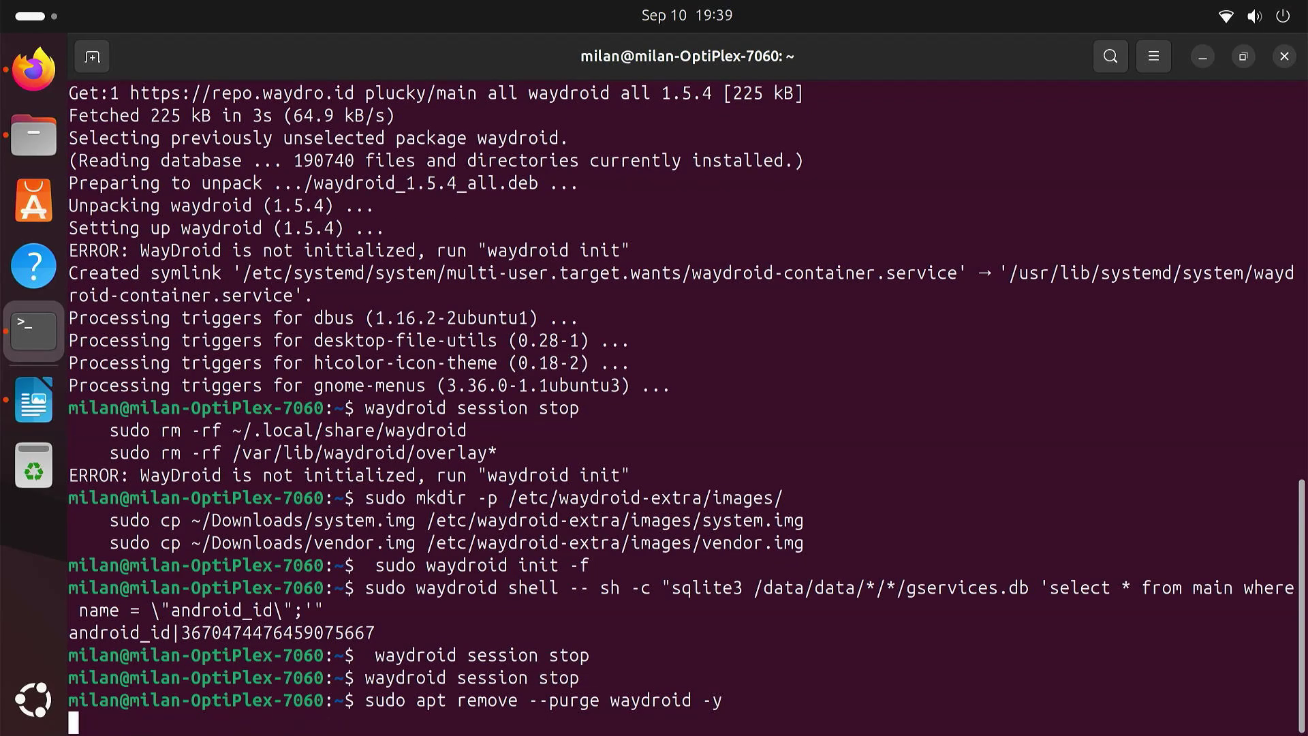
pyautogui.press('Return')
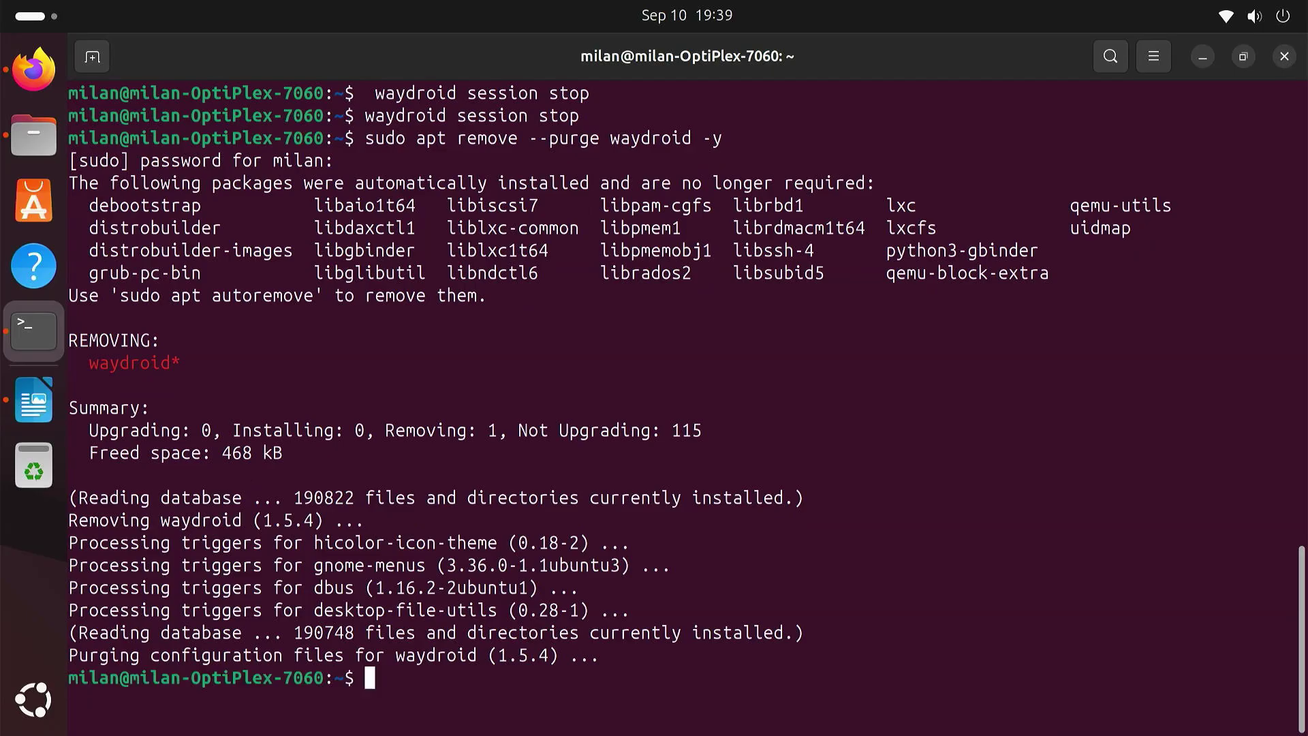
# Step: Copy the five 'Delete any leftover data' rm commands from Commands 1.odt and run them in the terminal
pyautogui.click(33, 402)
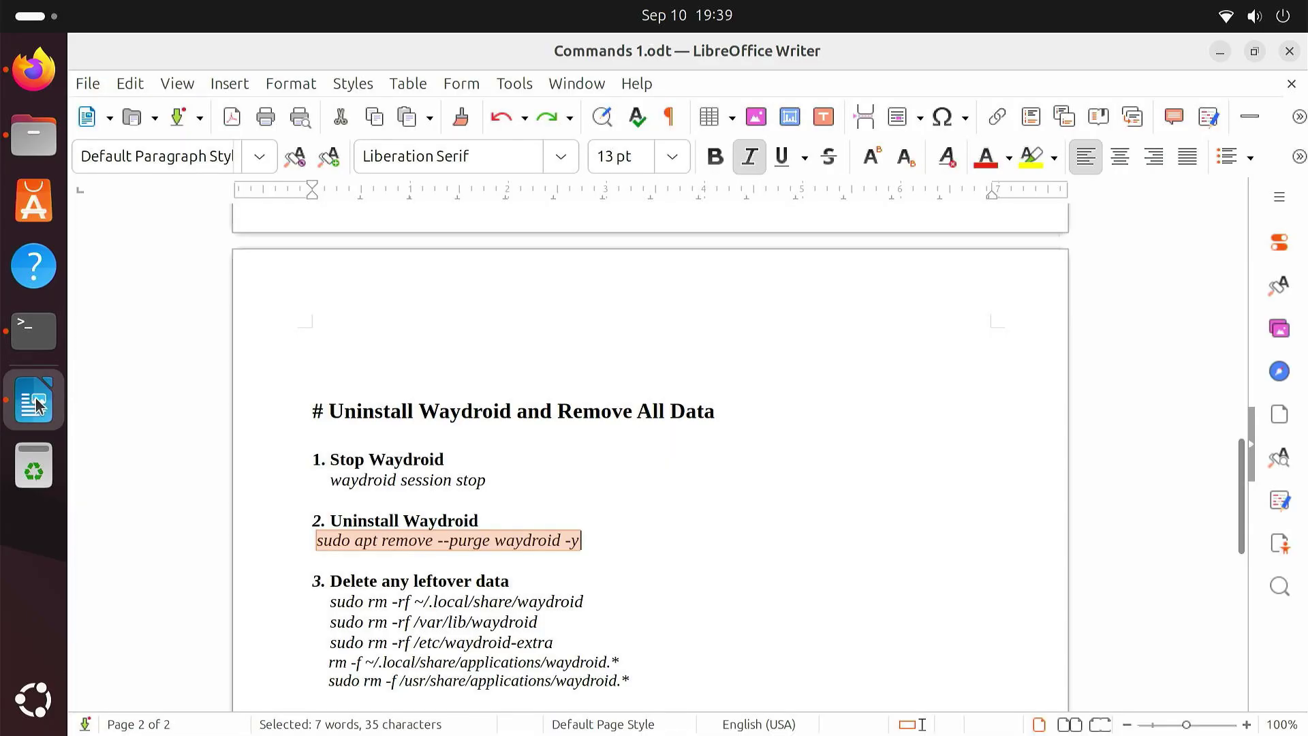
pyautogui.scroll(-3, 469, 539)
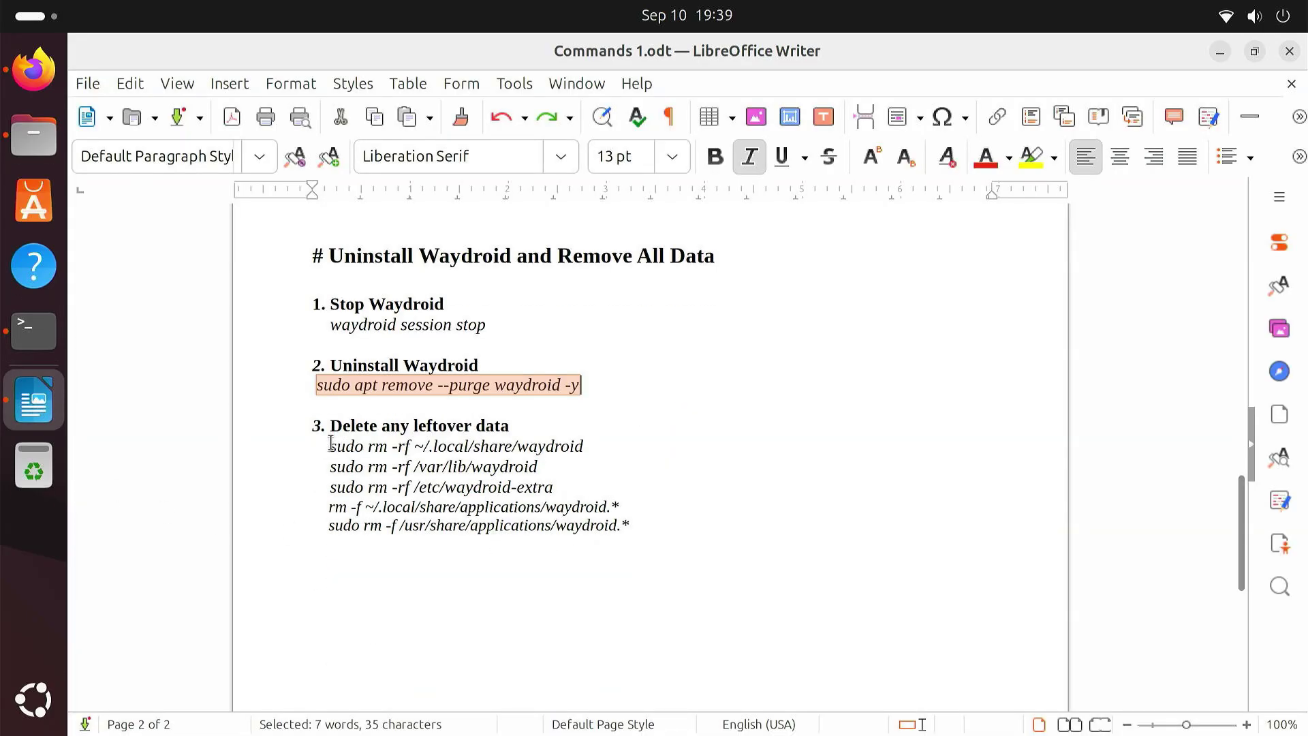
pyautogui.moveTo(330, 447); pyautogui.dragTo(631, 538)
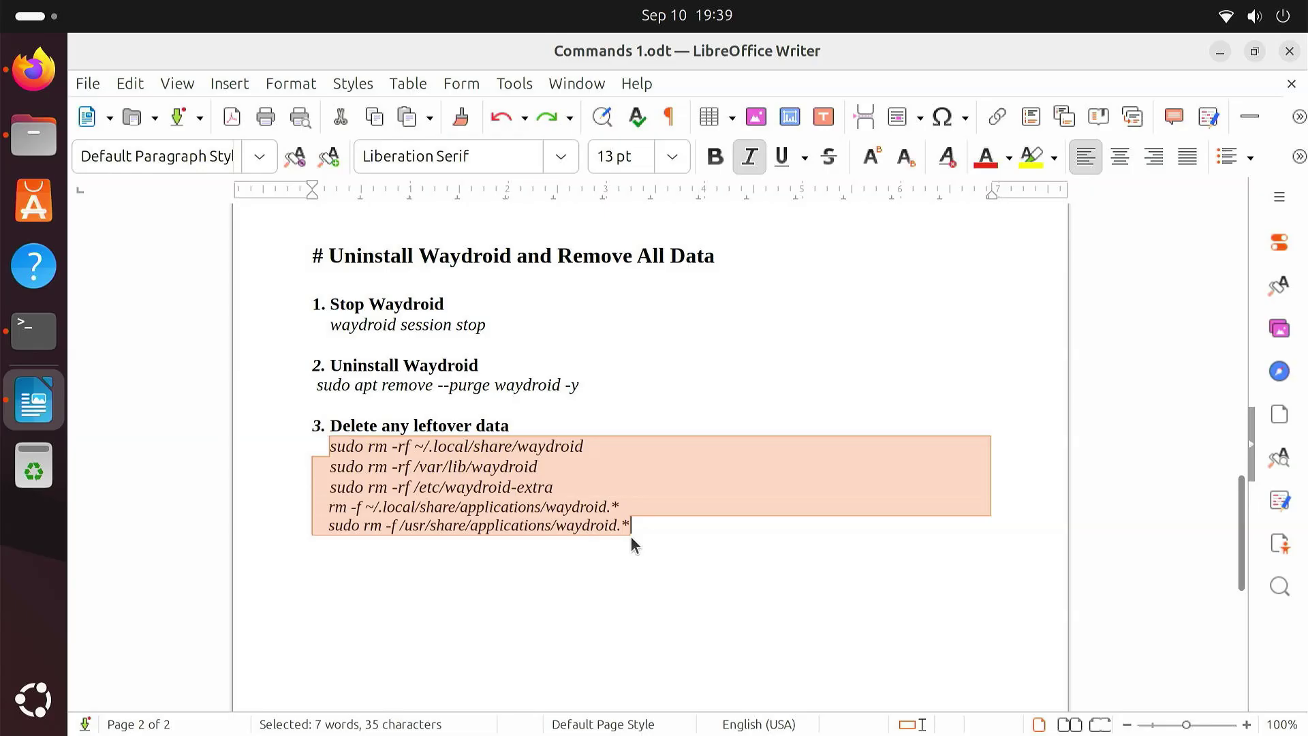
pyautogui.rightClick(551, 498)
pyautogui.click(617, 239)
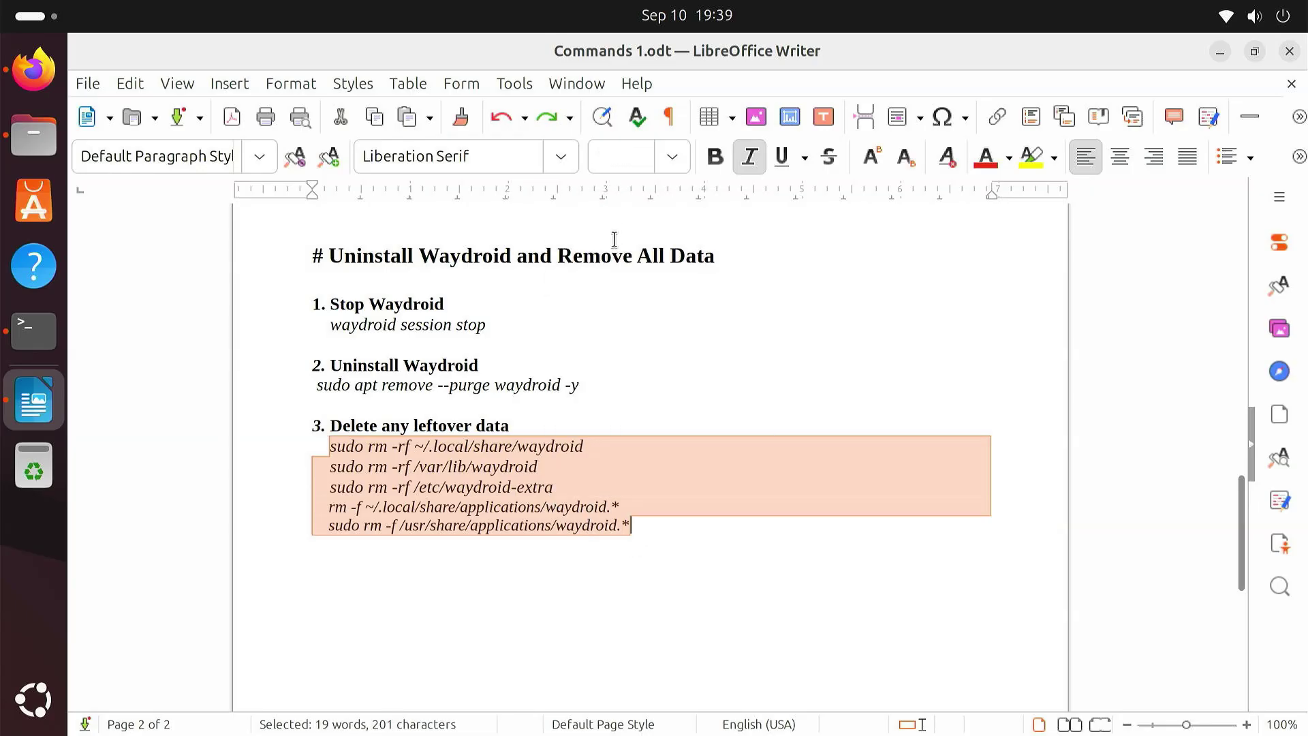
pyautogui.click(33, 331)
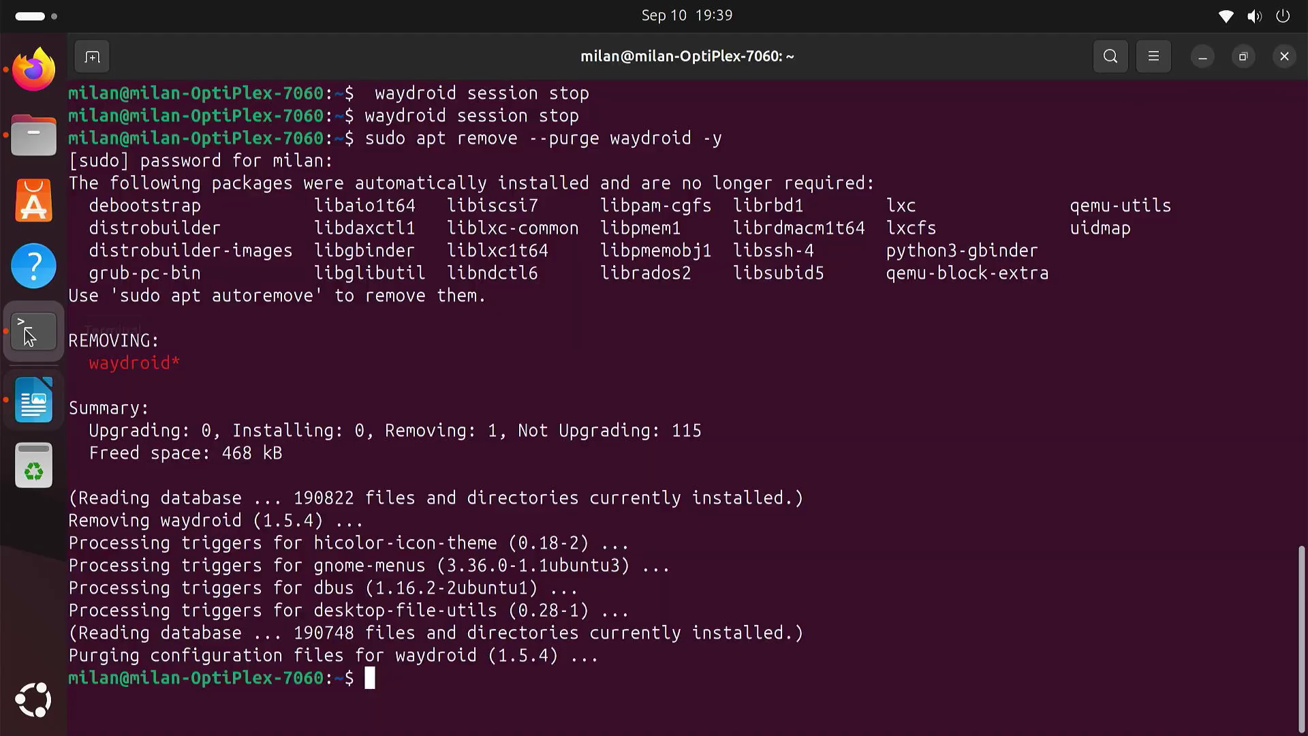
pyautogui.rightClick(374, 677)
pyautogui.click(461, 533)
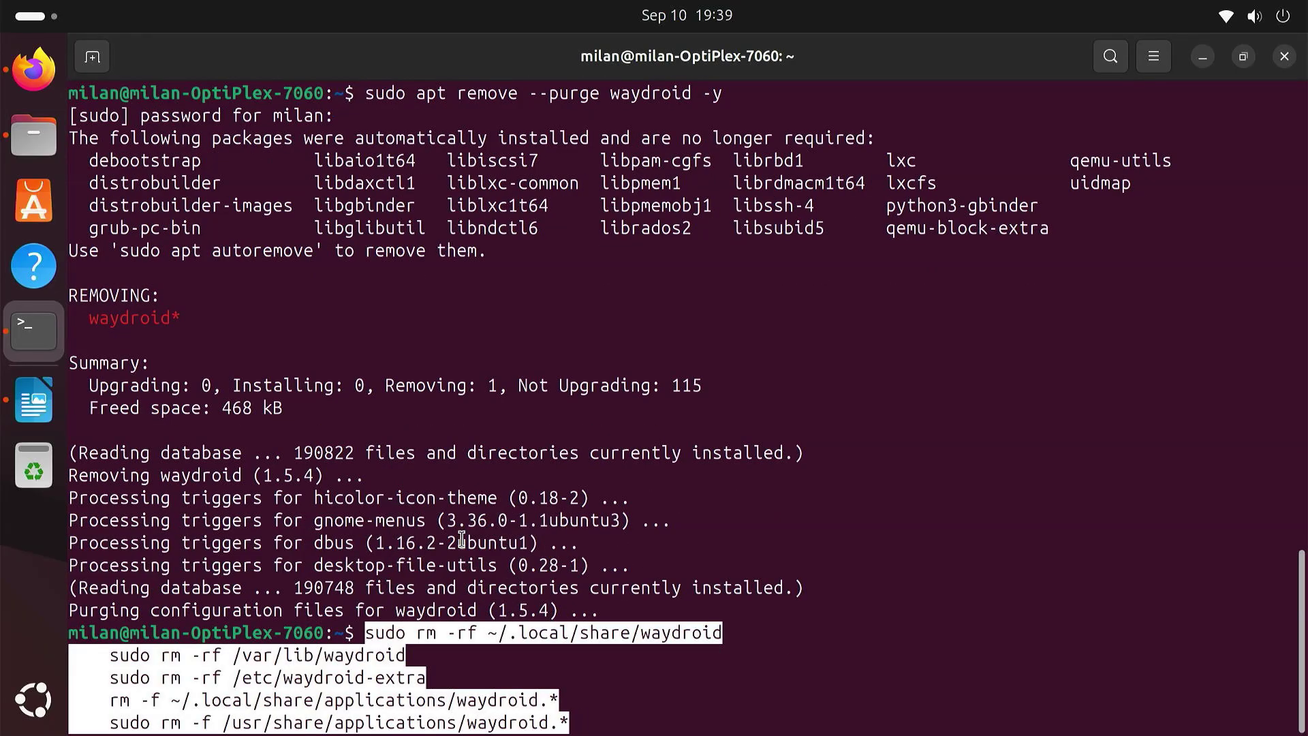
pyautogui.press('Return')
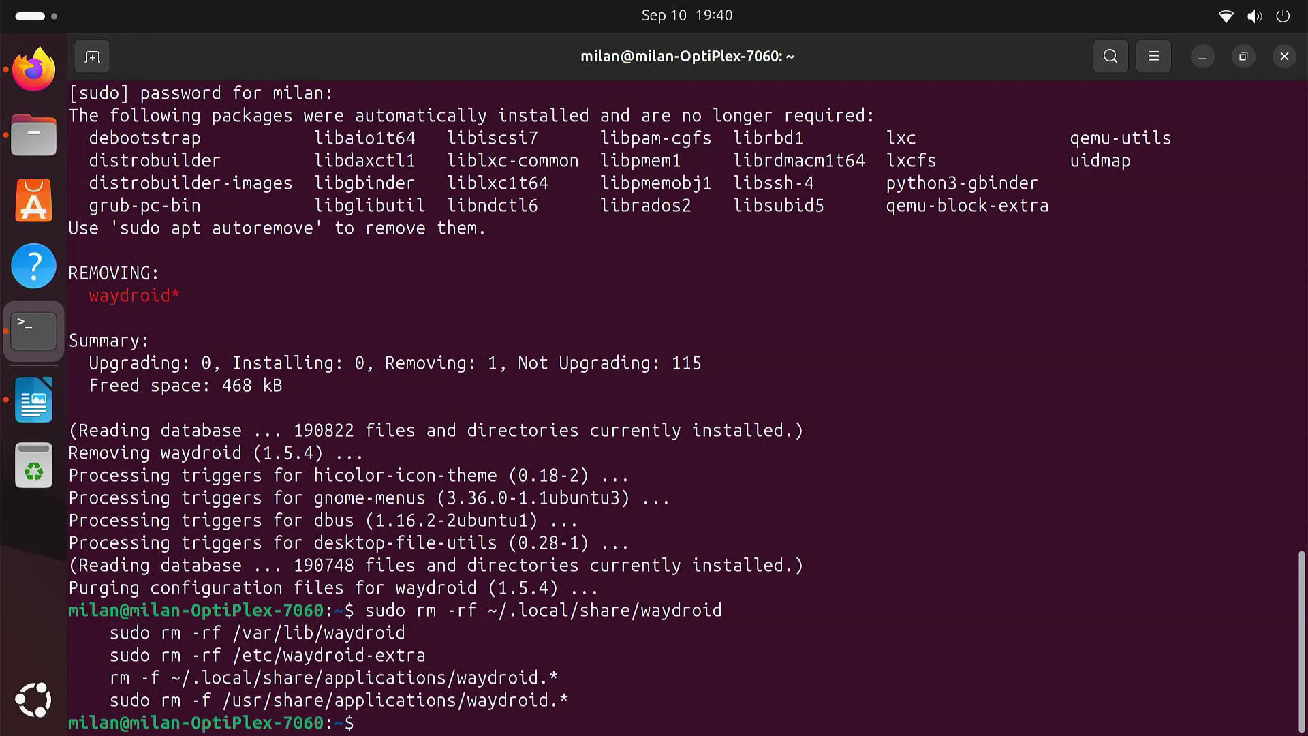
# Step: Close the terminal, check the app grid for any remaining Waydroid entry, and return to the desktop
pyautogui.click(1284, 56)
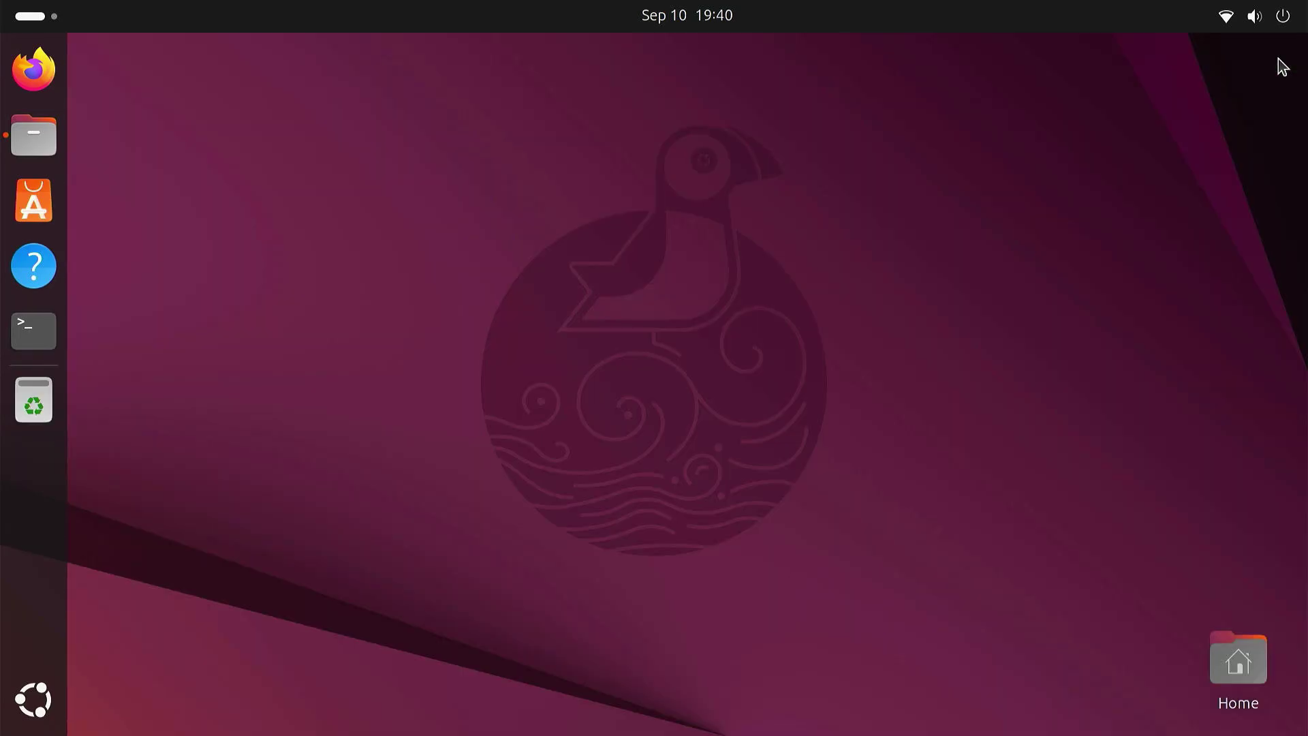
pyautogui.click(57, 715)
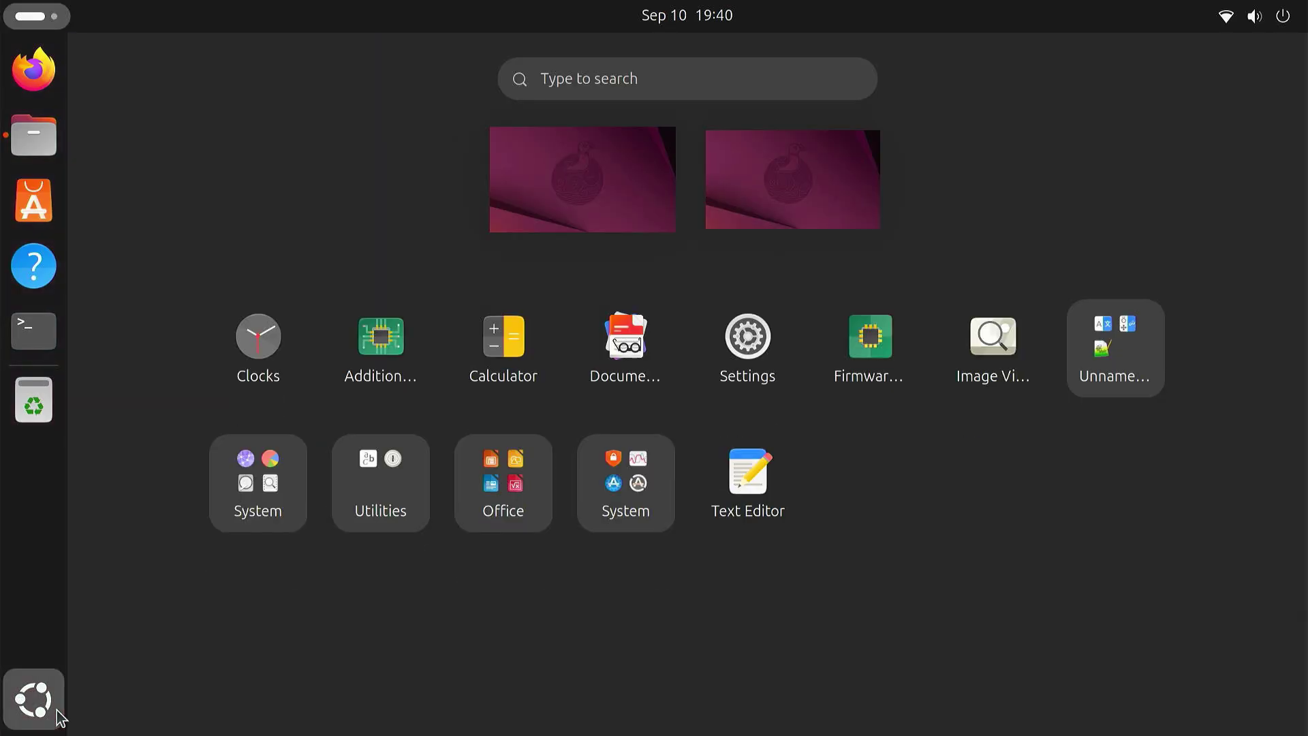
pyautogui.click(974, 487)
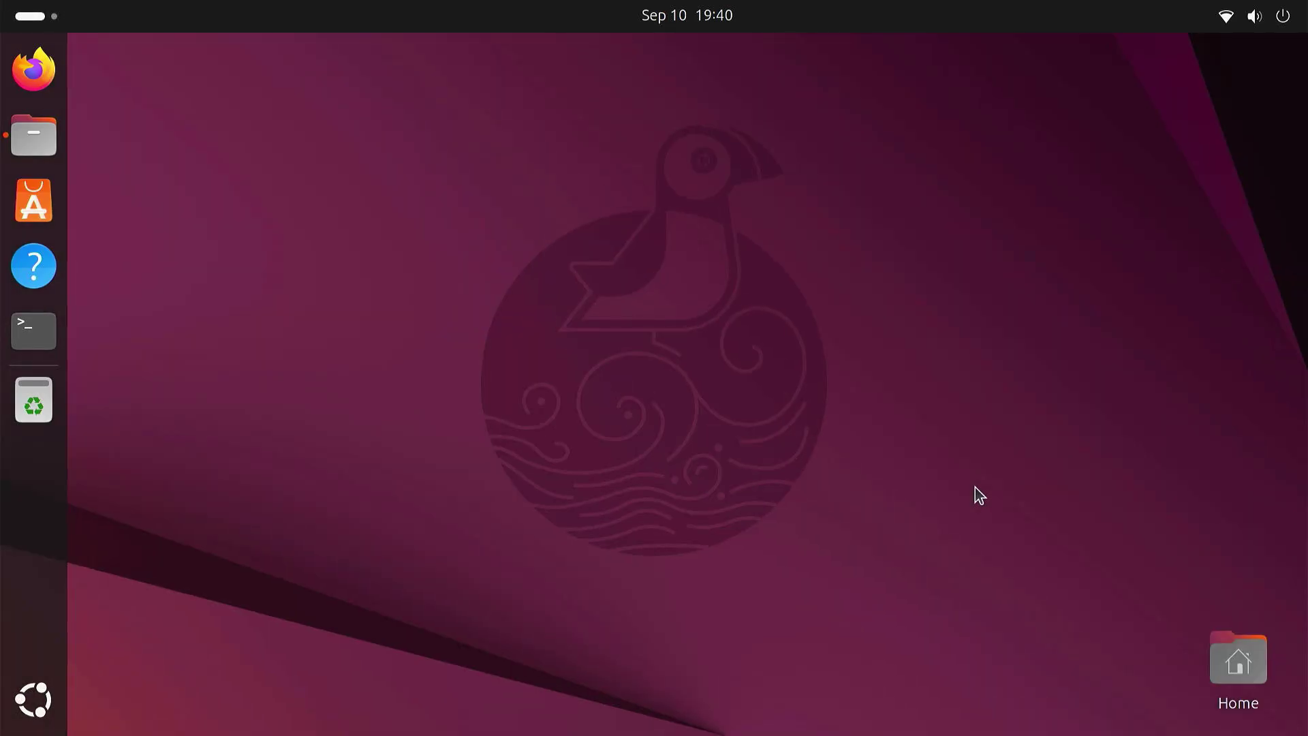